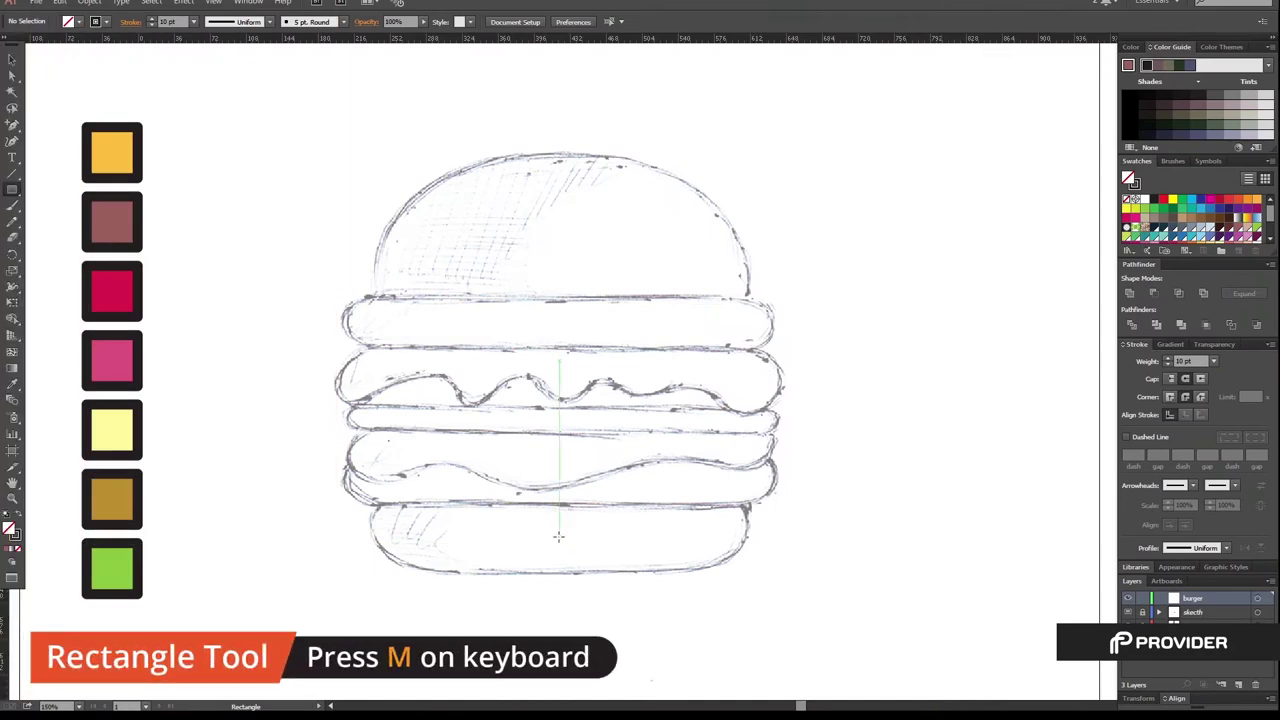
Draw a rectangle over the bottom bun sketch and scale its bottom anchors inward to taper it.
drag(558, 536, 746, 567)
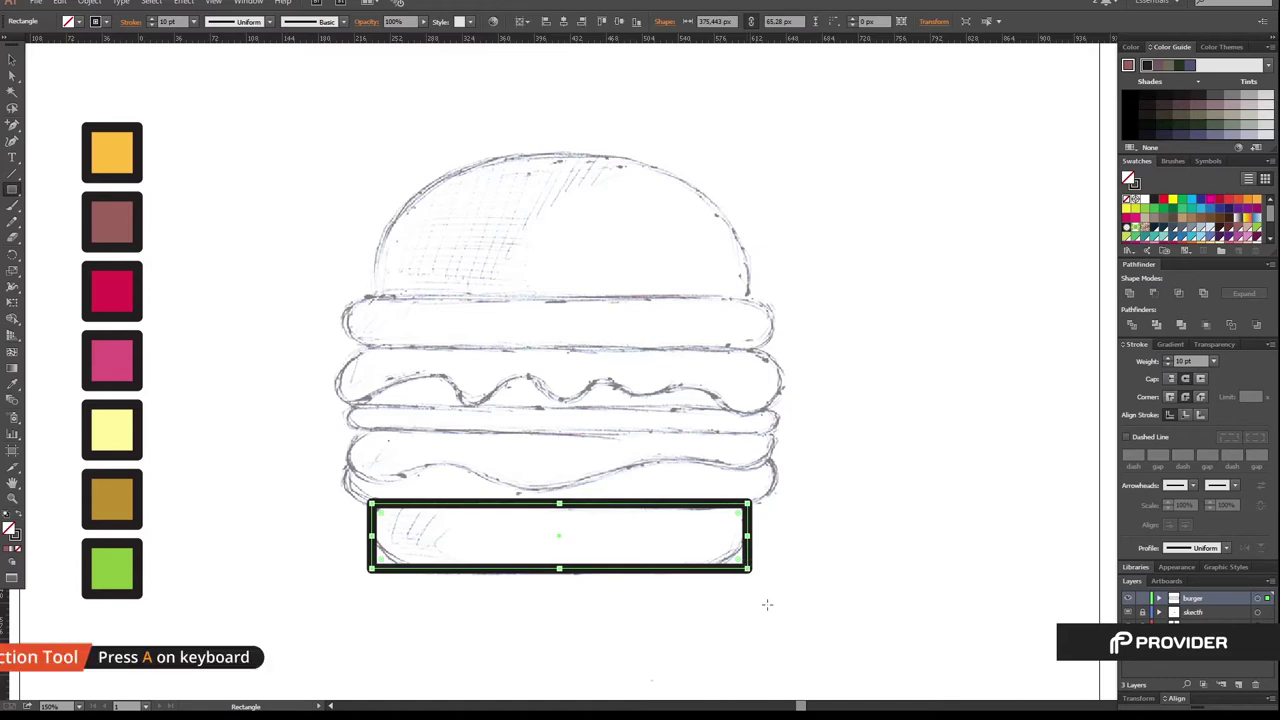
key(a)
click(672, 597)
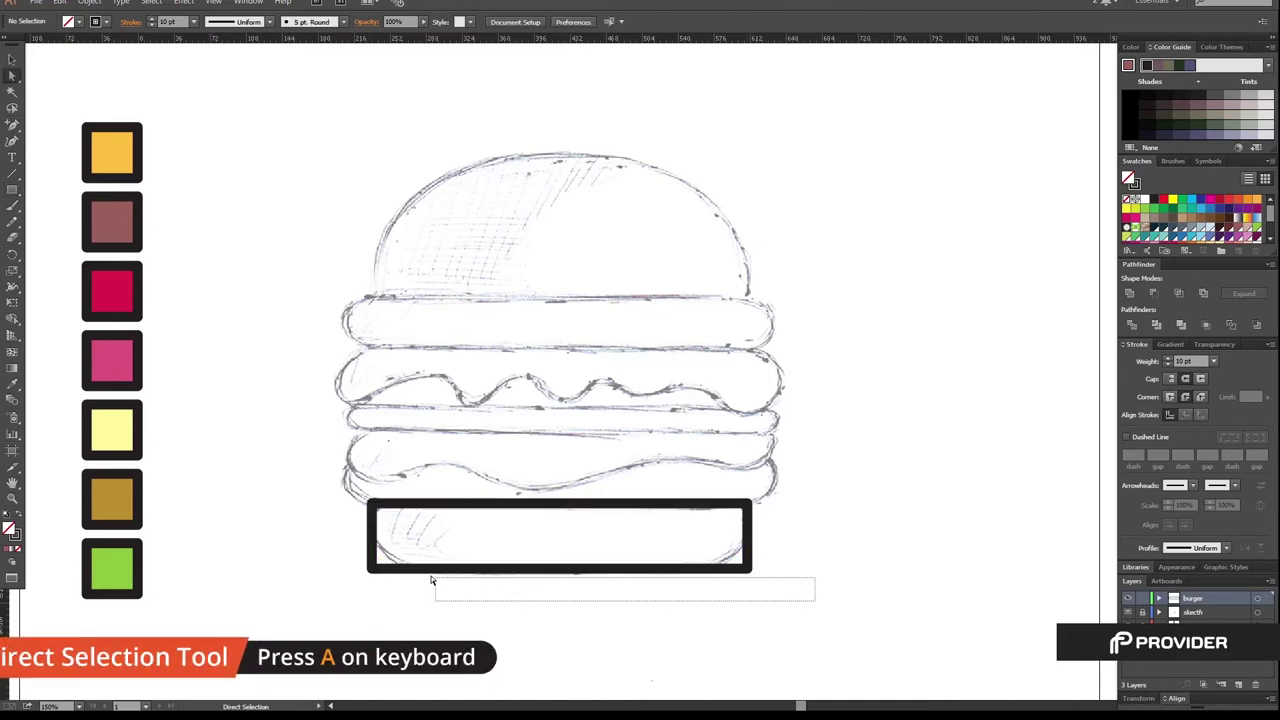
drag(435, 579, 315, 555)
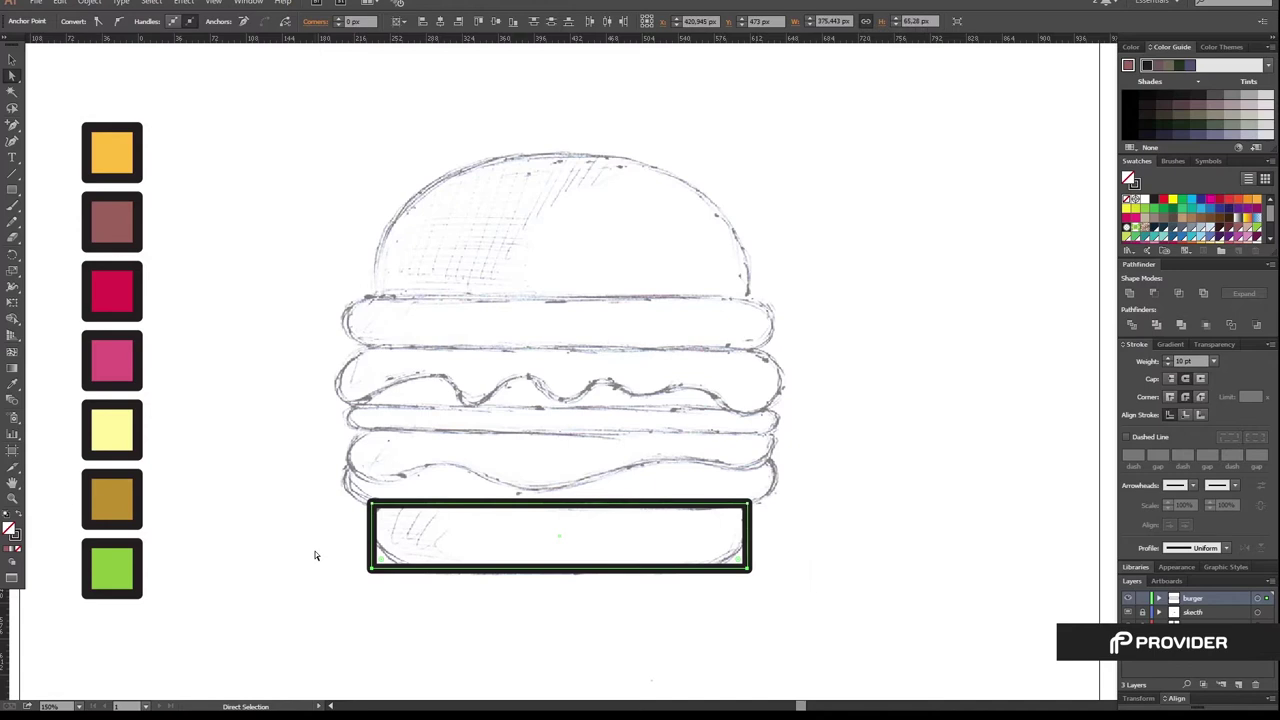
key(s)
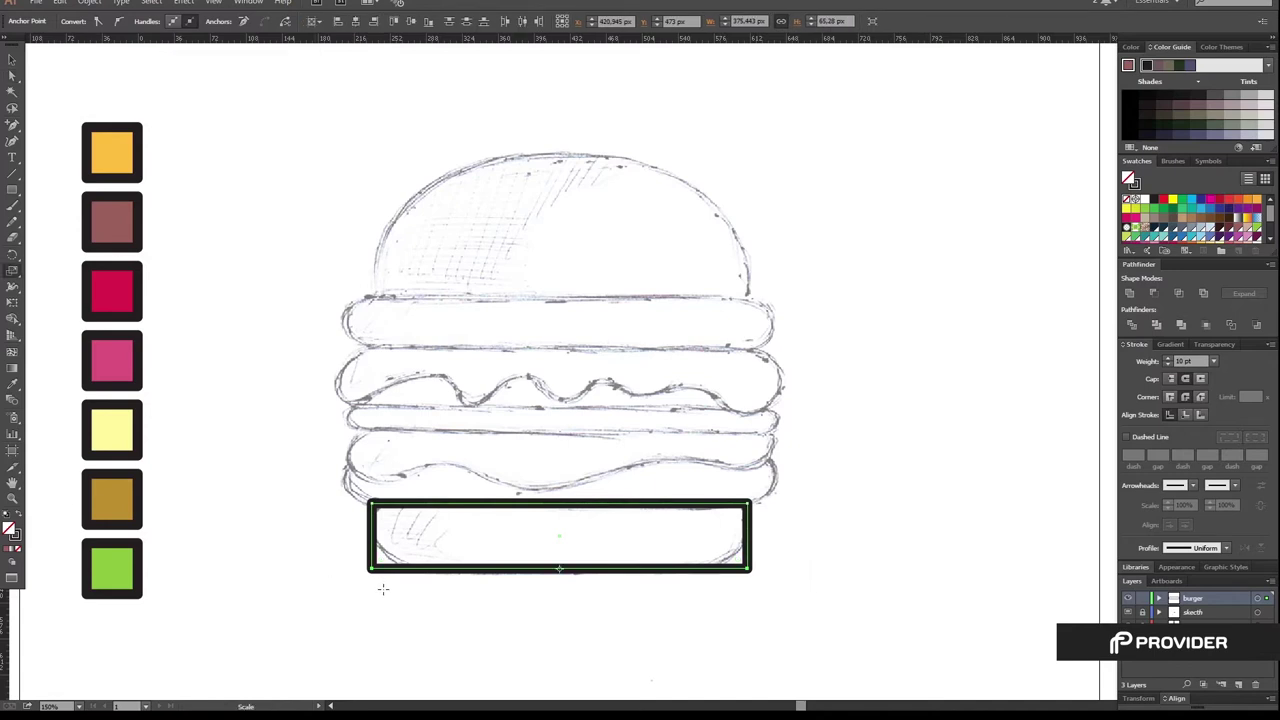
drag(383, 589, 394, 590)
Round off the bun's bottom corners with the live corner widgets.
key(a)
click(835, 628)
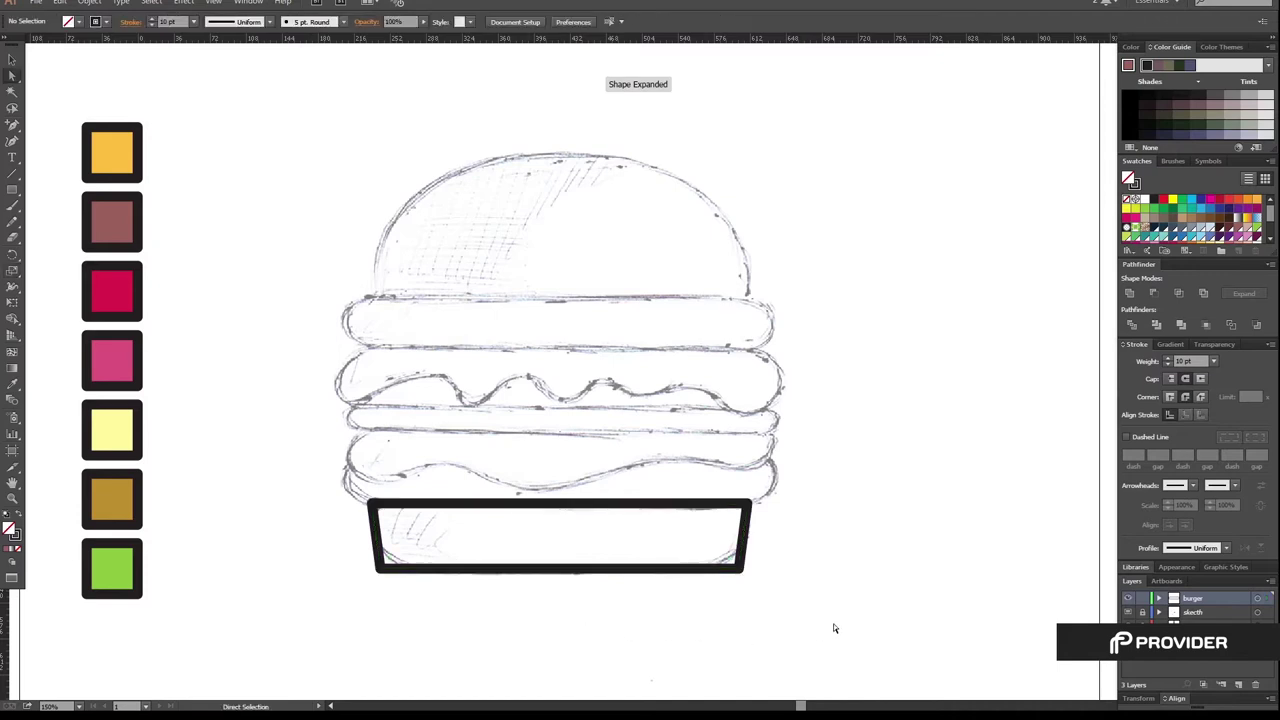
drag(865, 622, 271, 551)
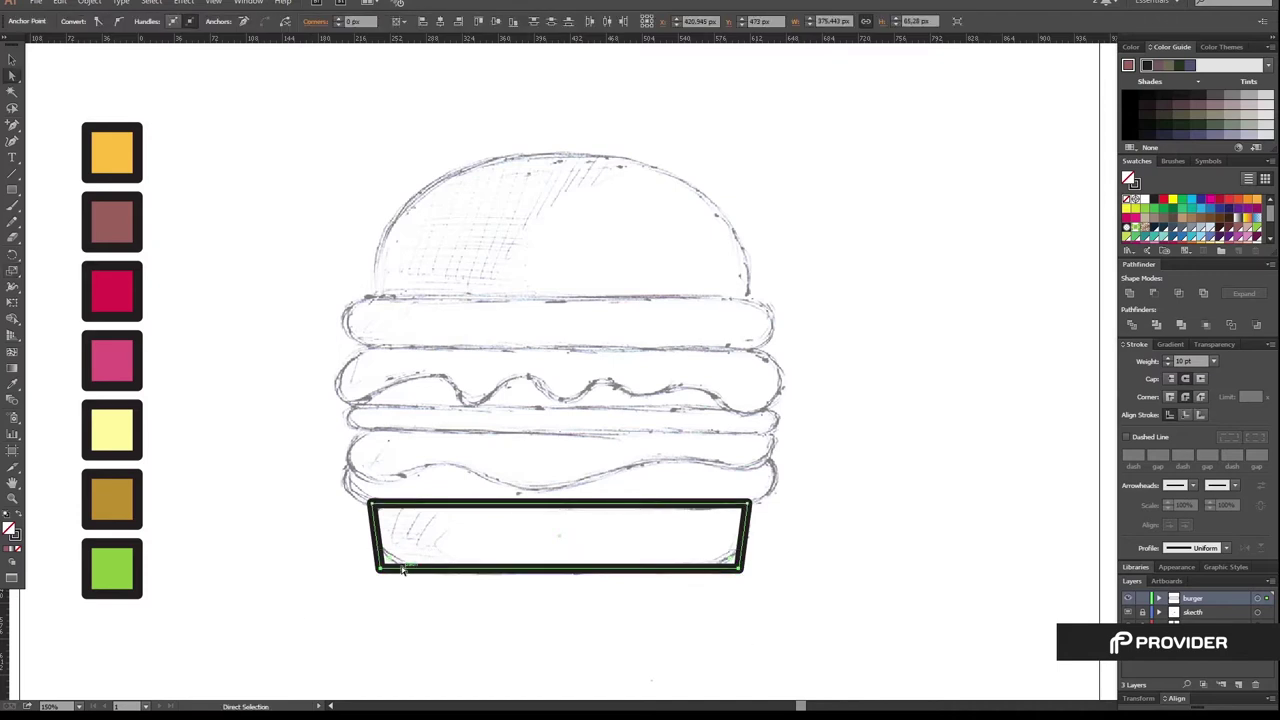
drag(397, 563, 432, 527)
click(283, 490)
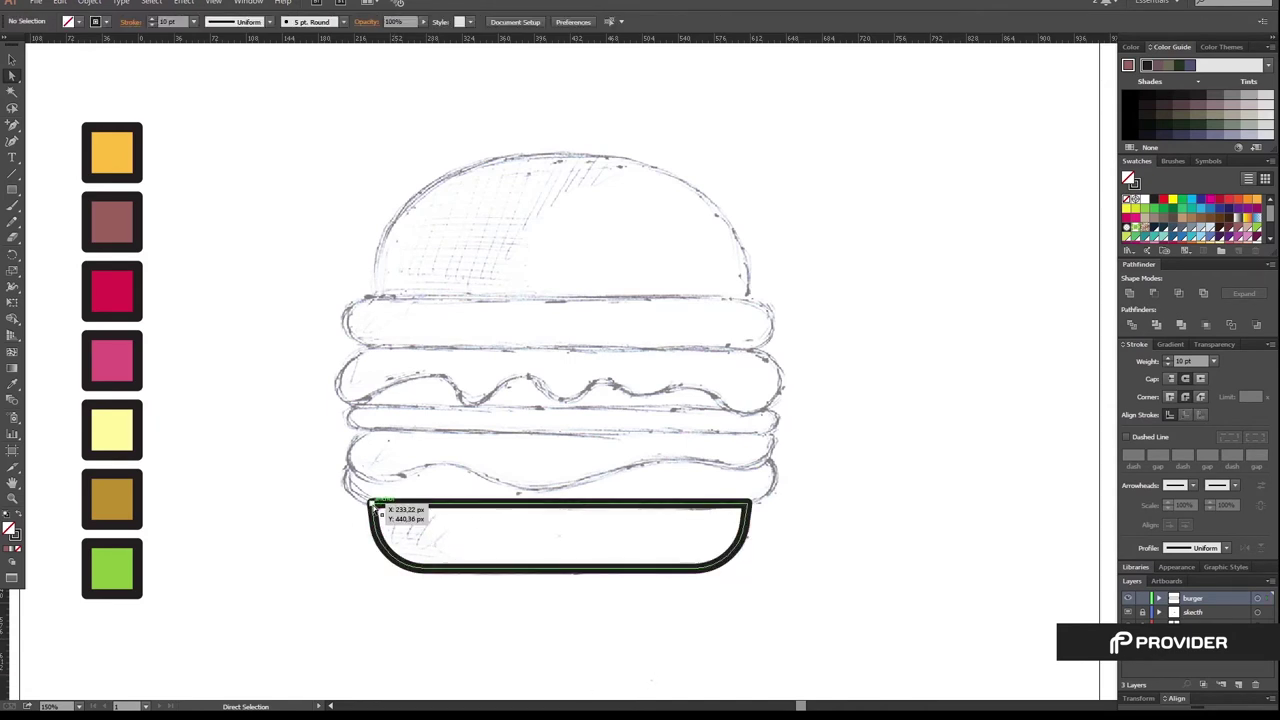
click(370, 503)
click(748, 505)
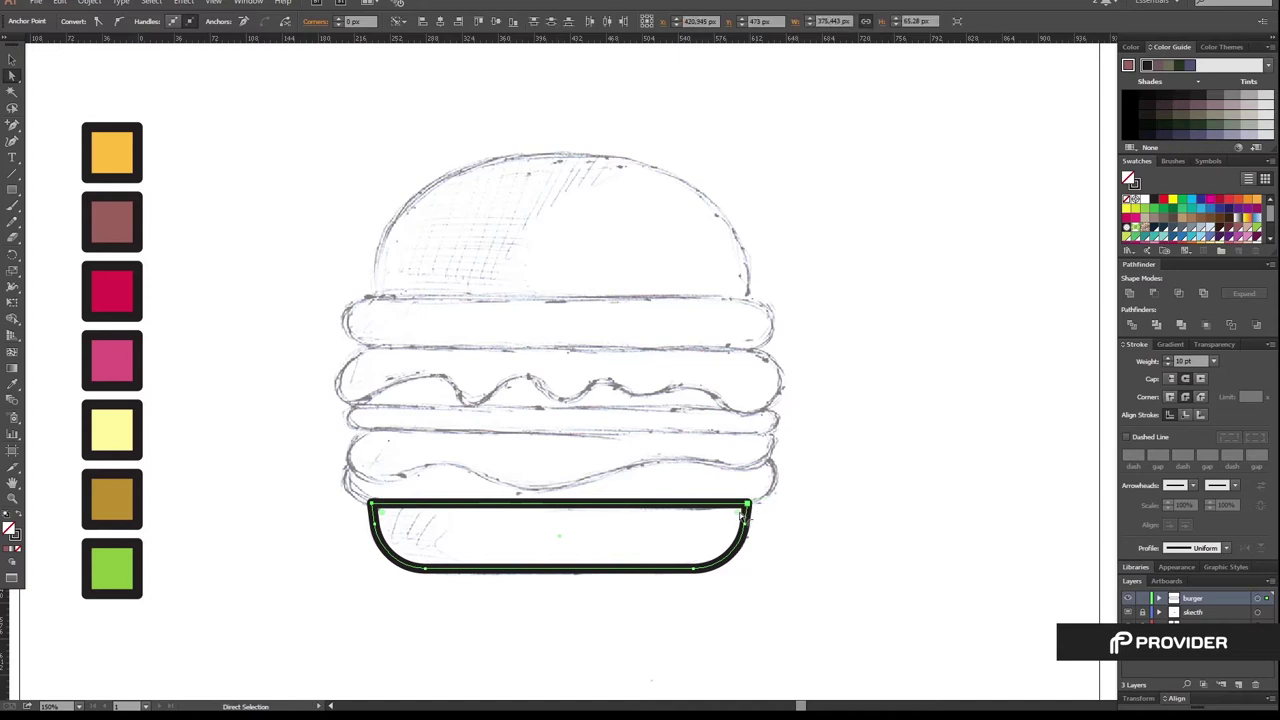
click(834, 558)
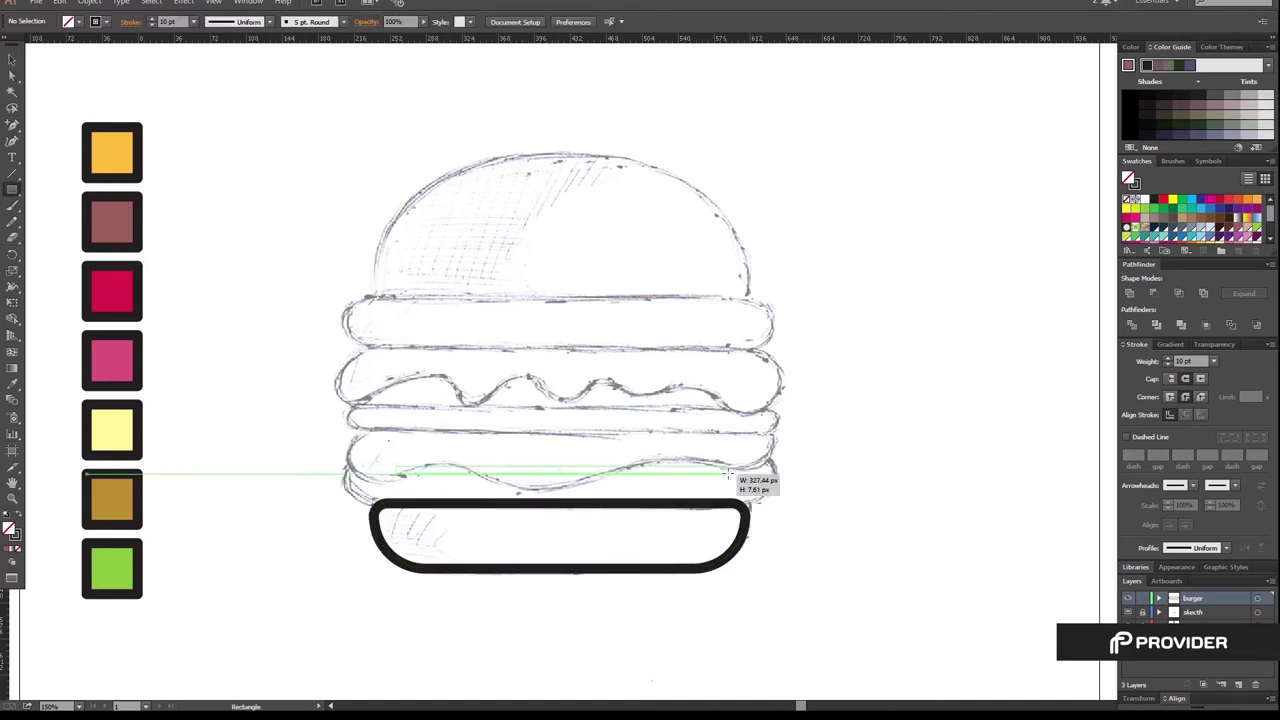
Draw a fully rounded patty bar and a flattened rectangle above it for the cheese.
mouse_move(380, 434)
mouse_down()
mouse_move(768, 484)
mouse_move(776, 500)
mouse_up()
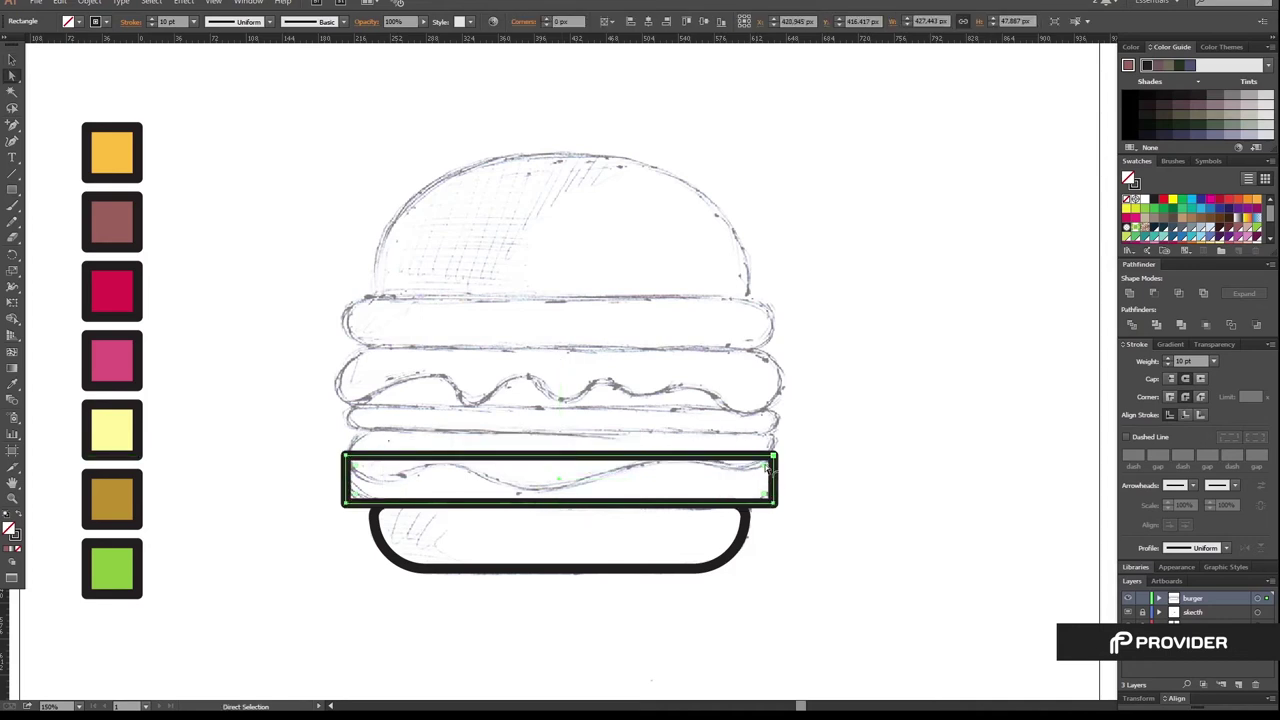
click(838, 547)
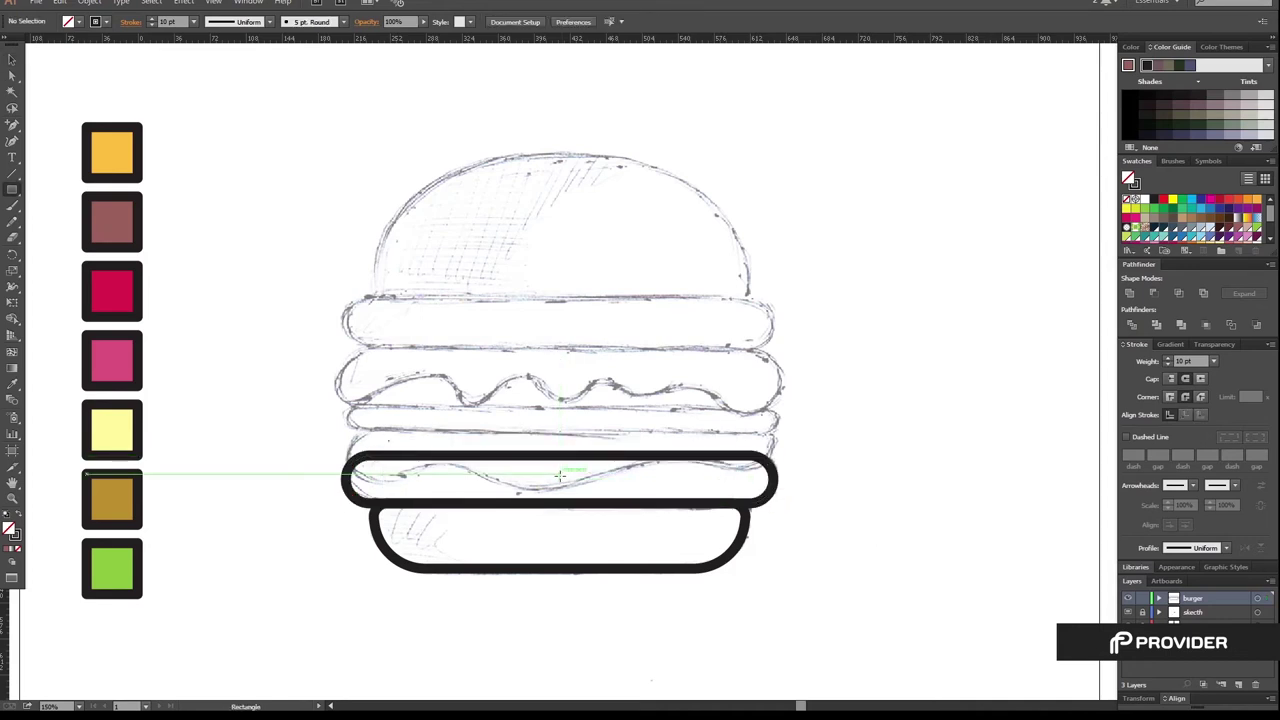
drag(360, 514, 760, 434)
key(v)
drag(559, 514, 559, 488)
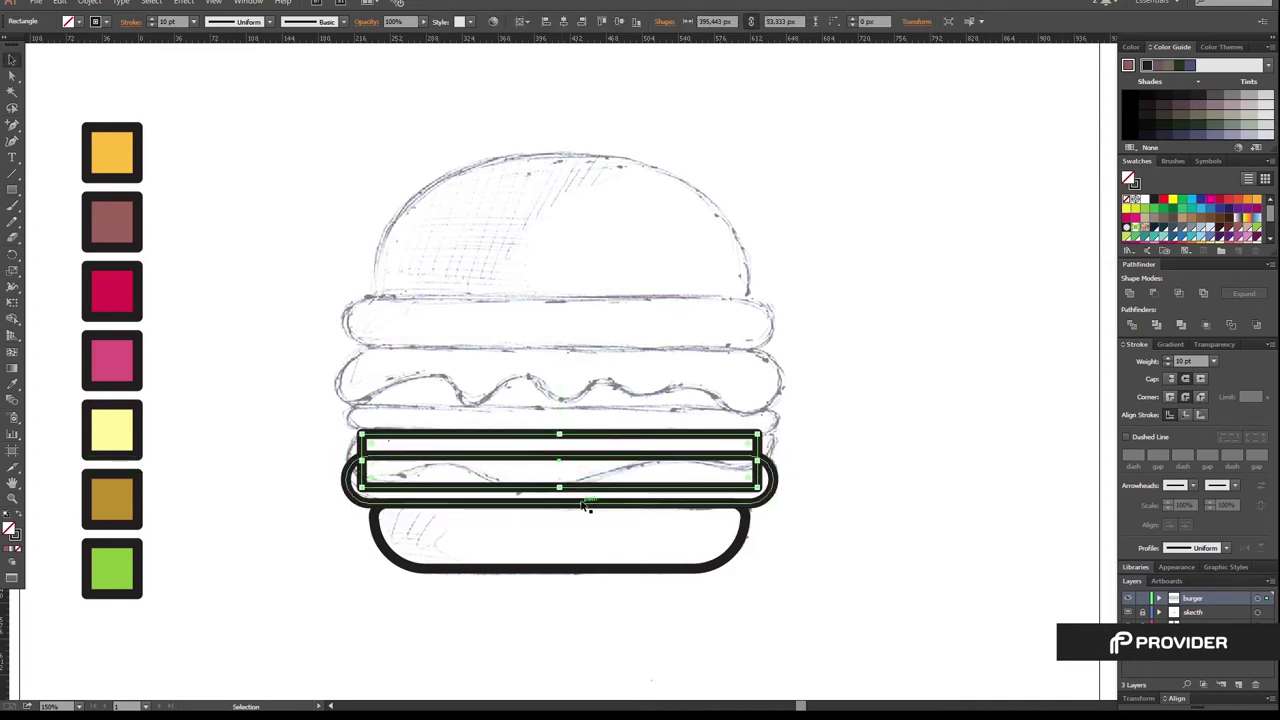
Add two curved anchors to the cheese's bottom edge and delete its bottom corners.
double_click(470, 436)
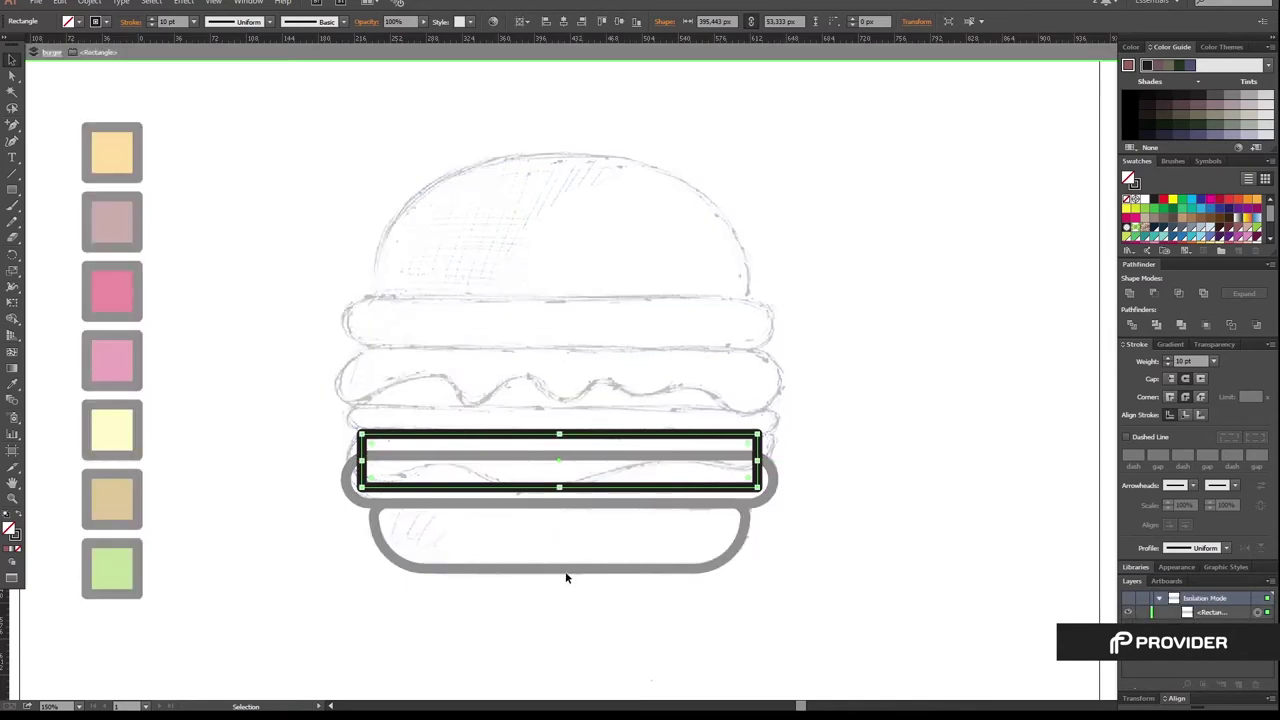
key(plus)
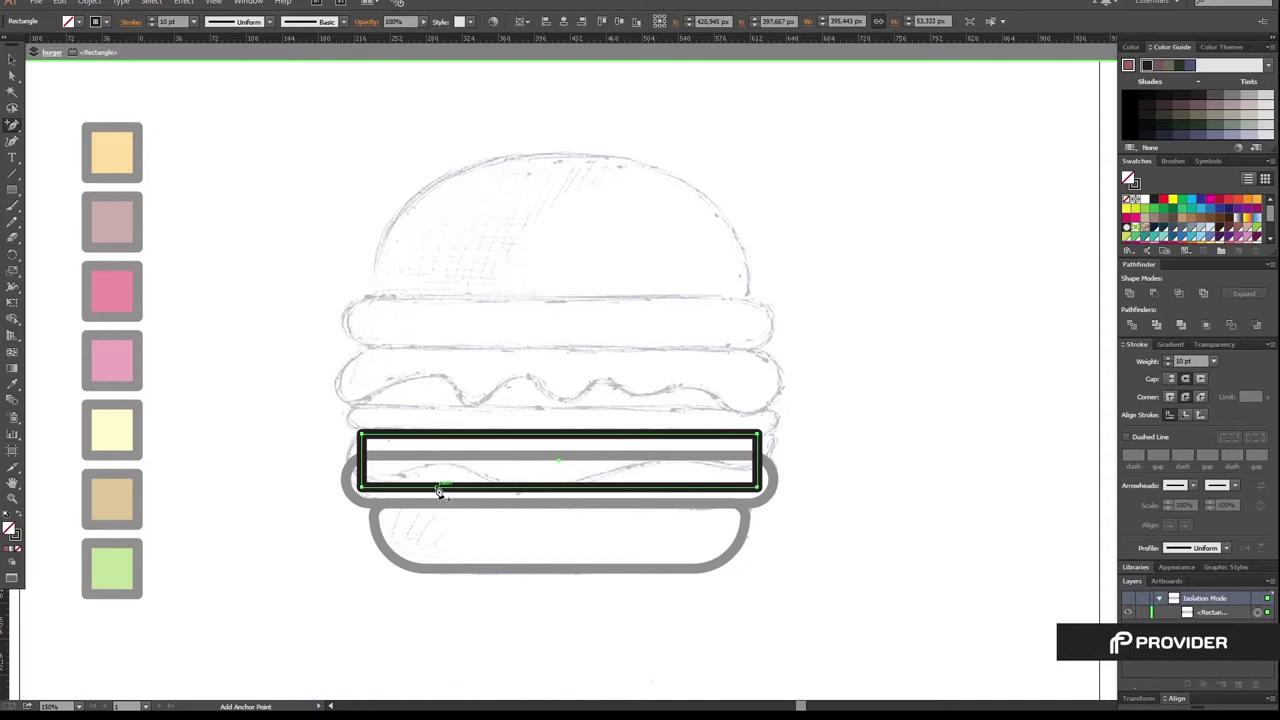
click(436, 487)
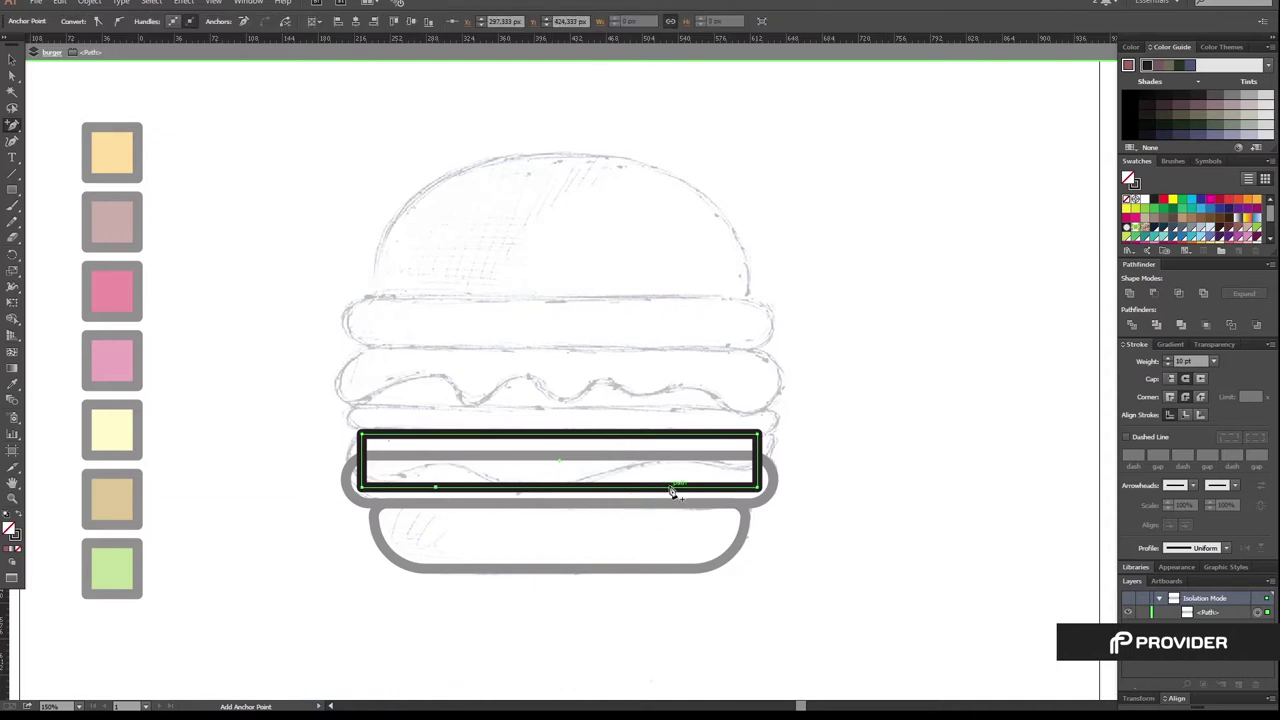
click(668, 488)
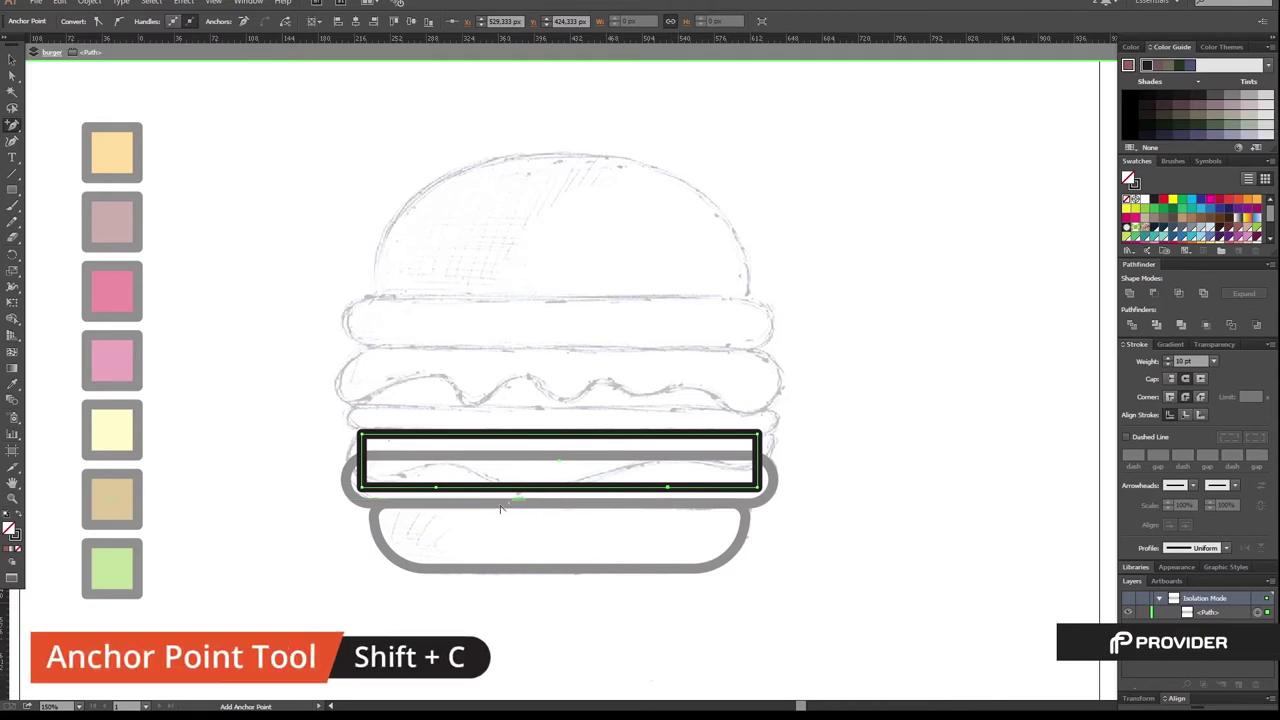
drag(435, 487, 485, 465)
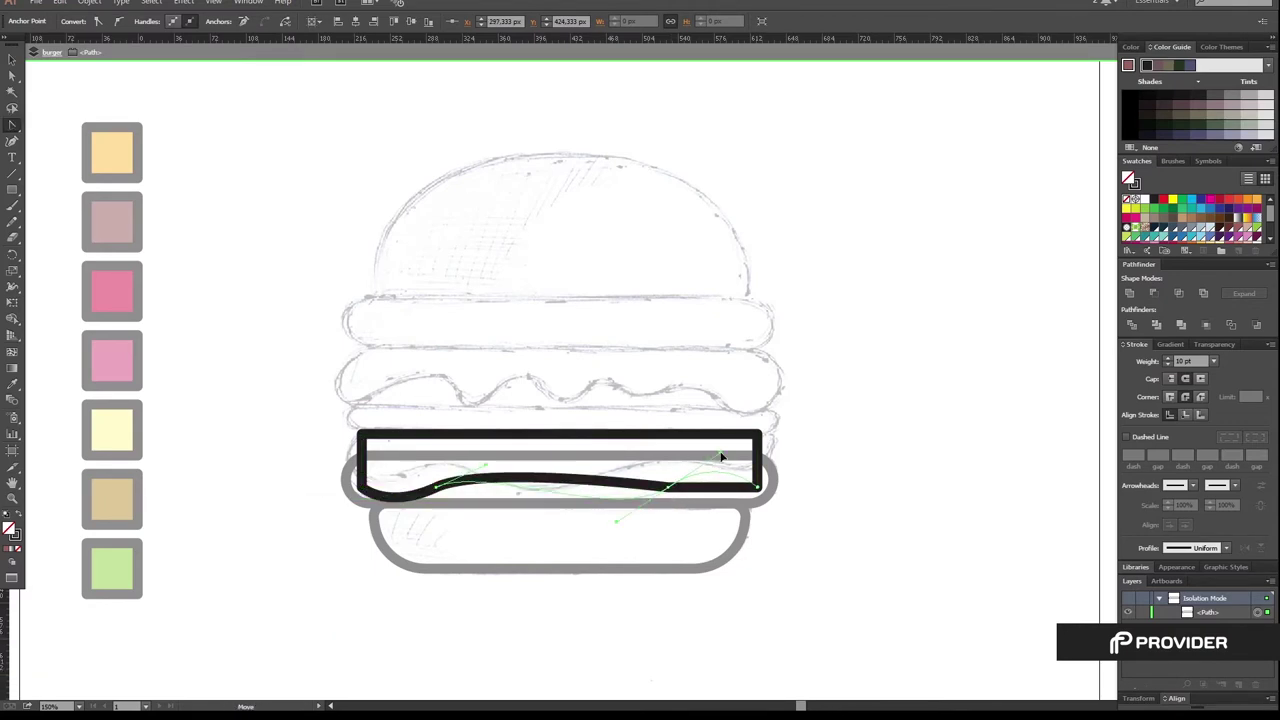
drag(668, 488, 673, 440)
key(minus)
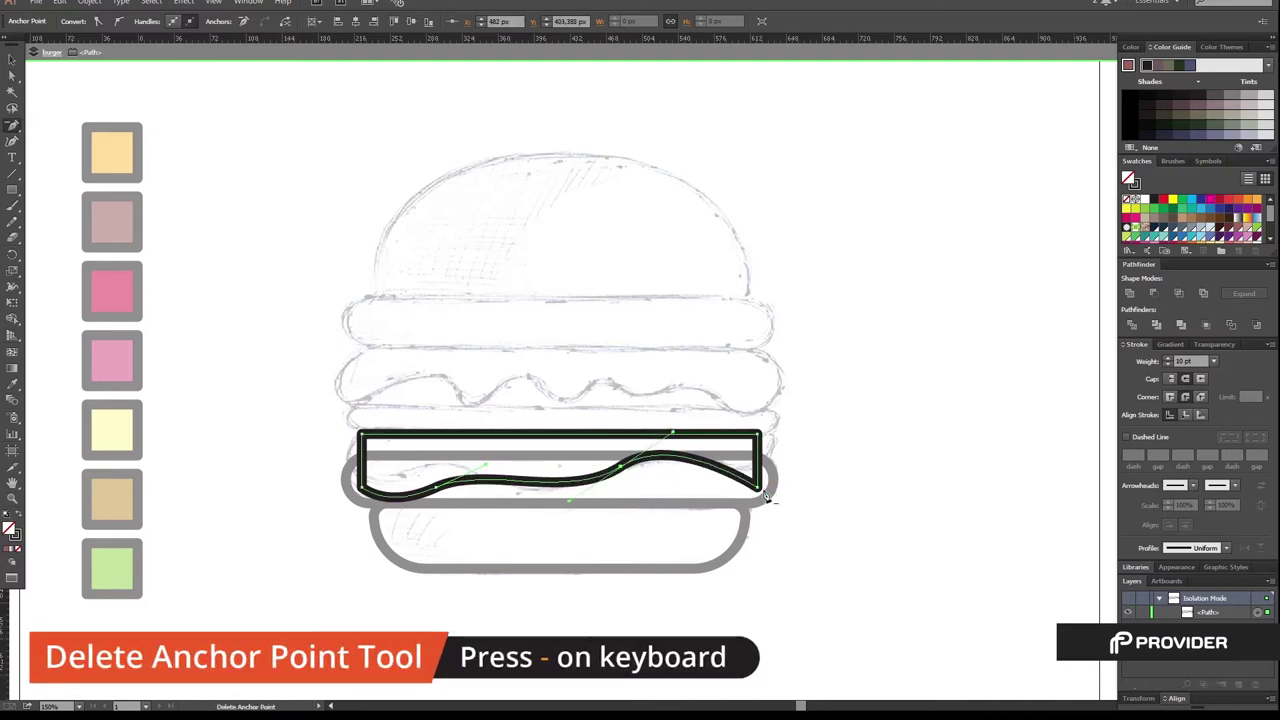
click(760, 490)
click(360, 490)
Smooth the cheese's ends and reshape its wavy bottom curve, then exit isolation mode.
drag(360, 435, 324, 434)
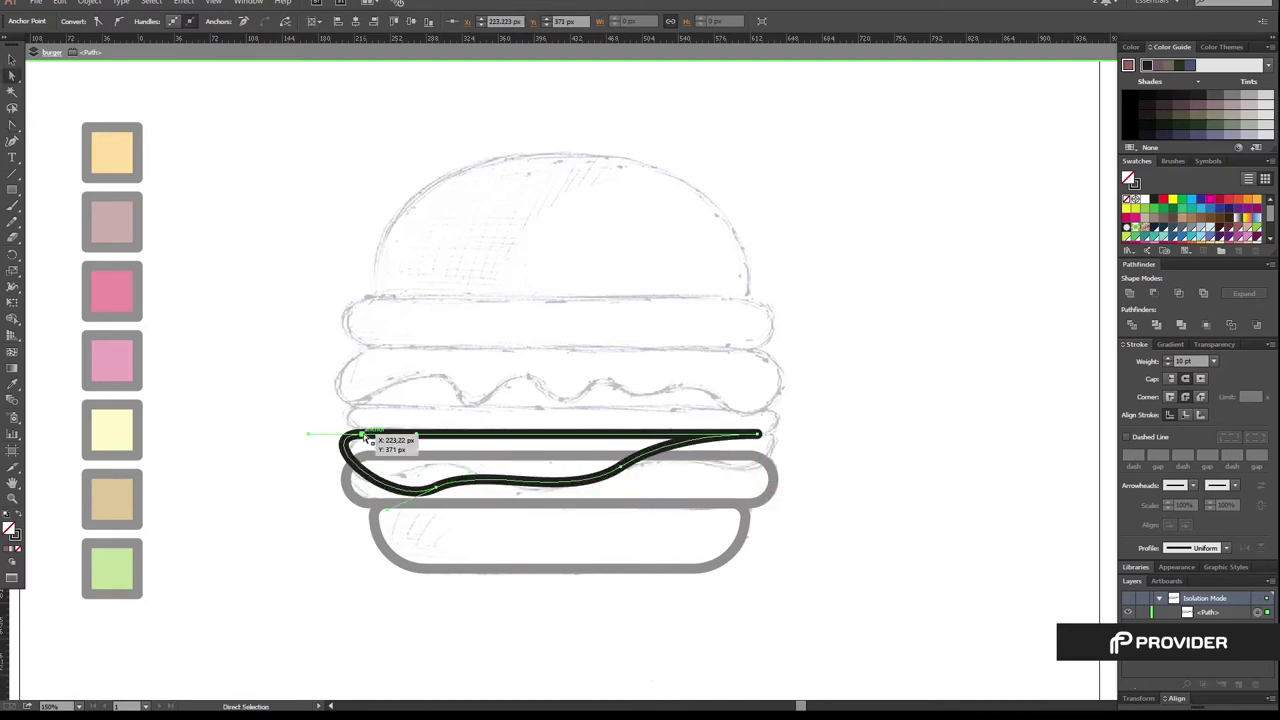
key(a)
mouse_move(428, 480)
mouse_down()
mouse_move(368, 497)
mouse_move(534, 537)
mouse_up()
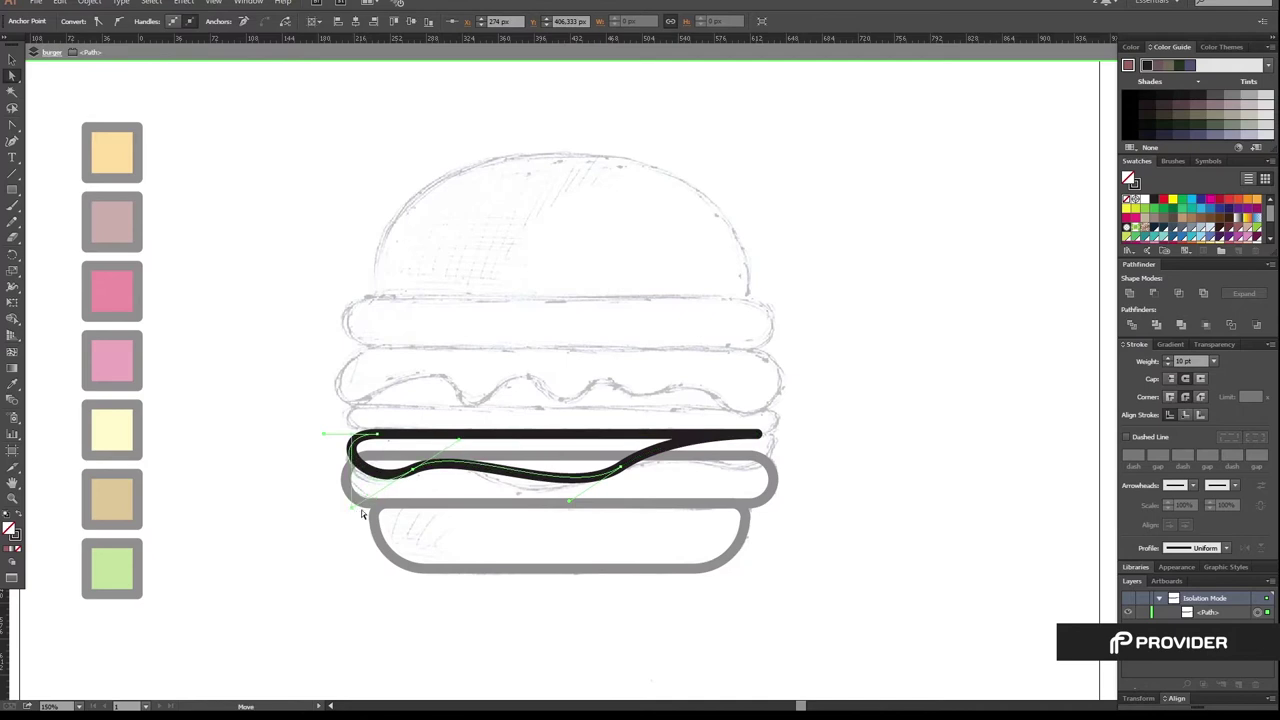
mouse_move(758, 435)
mouse_down()
mouse_move(150, 430)
mouse_move(710, 435)
mouse_move(751, 474)
mouse_move(702, 435)
mouse_move(800, 464)
mouse_move(795, 484)
mouse_up()
key(a)
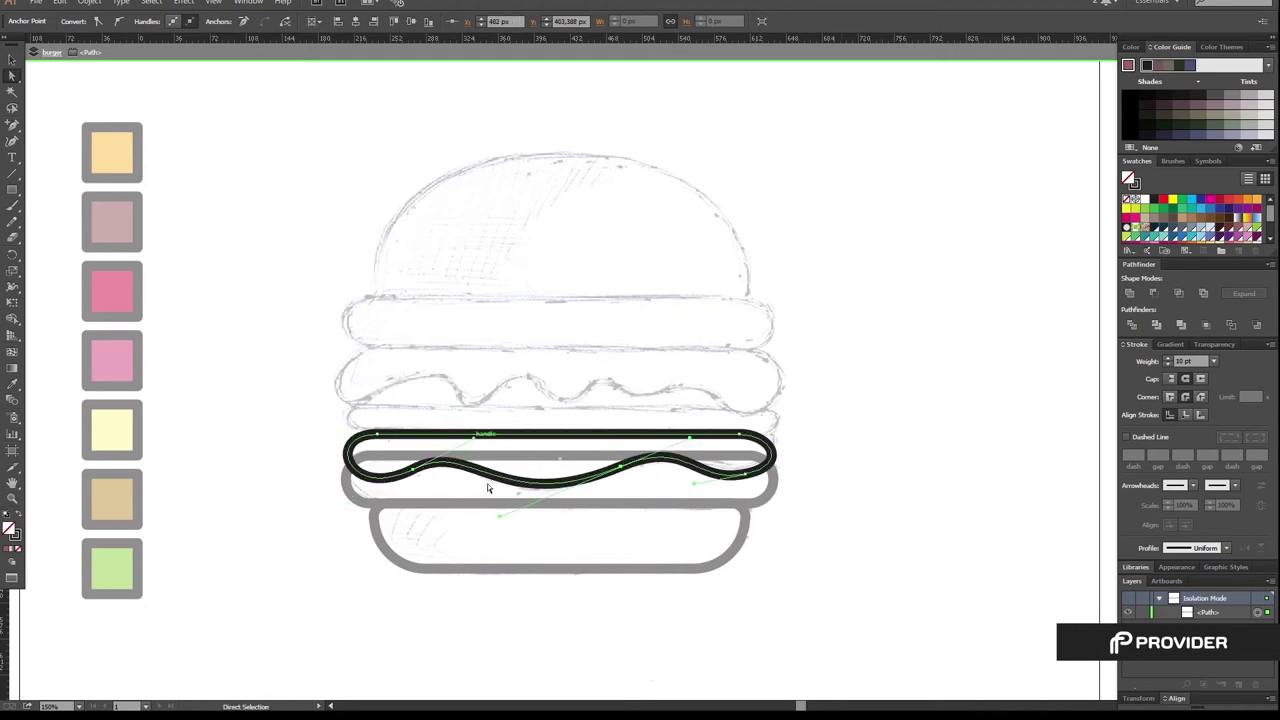
key(Escape)
click(641, 447)
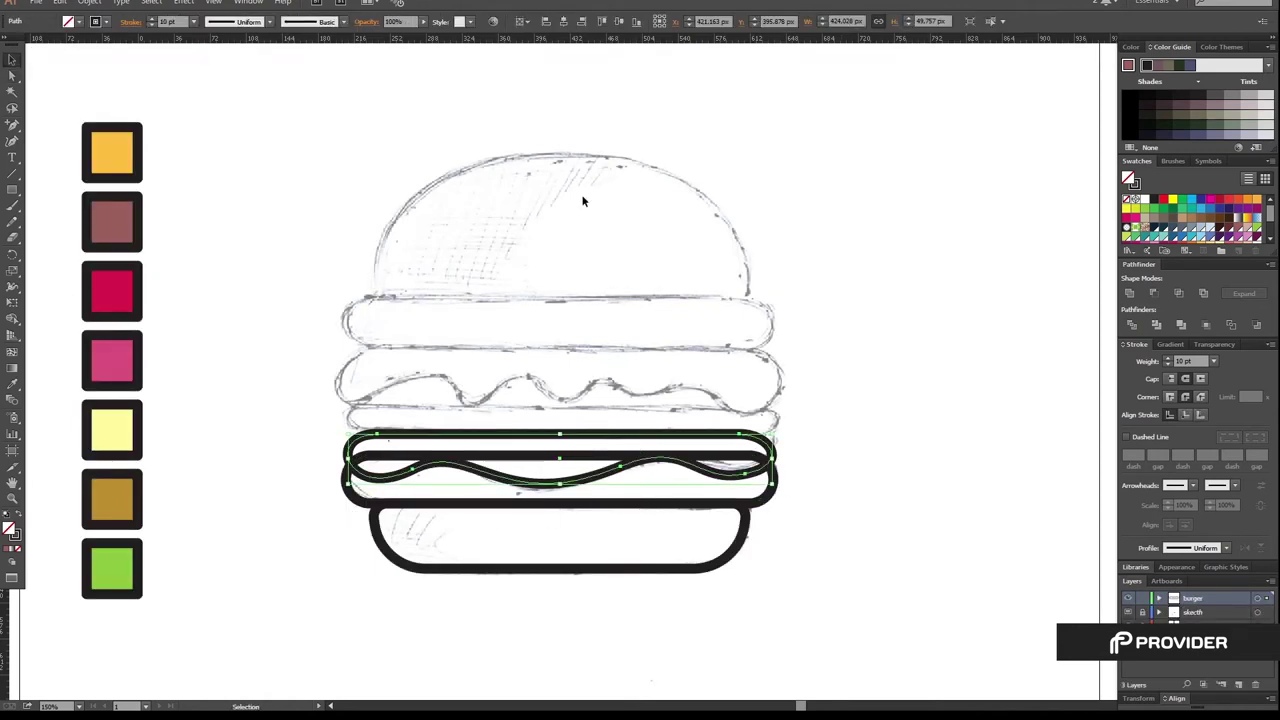
Fill the bottom bun with the orange swatch colour.
click(841, 537)
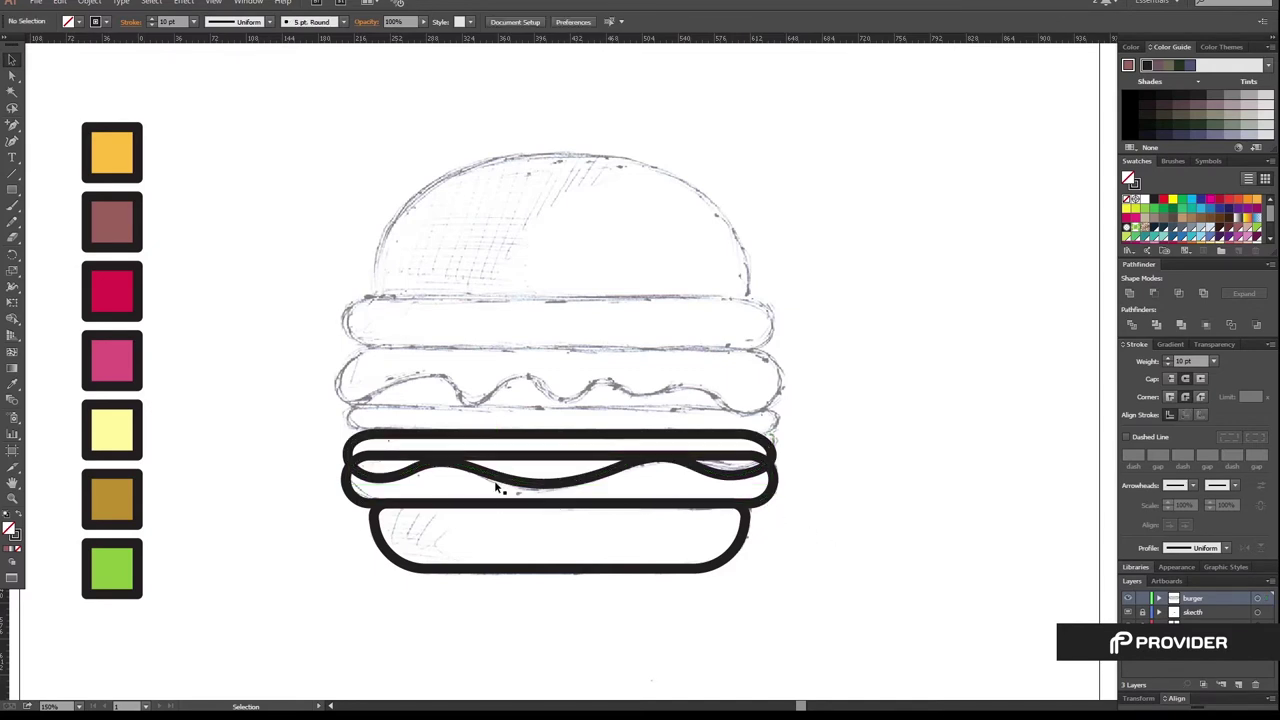
click(562, 570)
key(i)
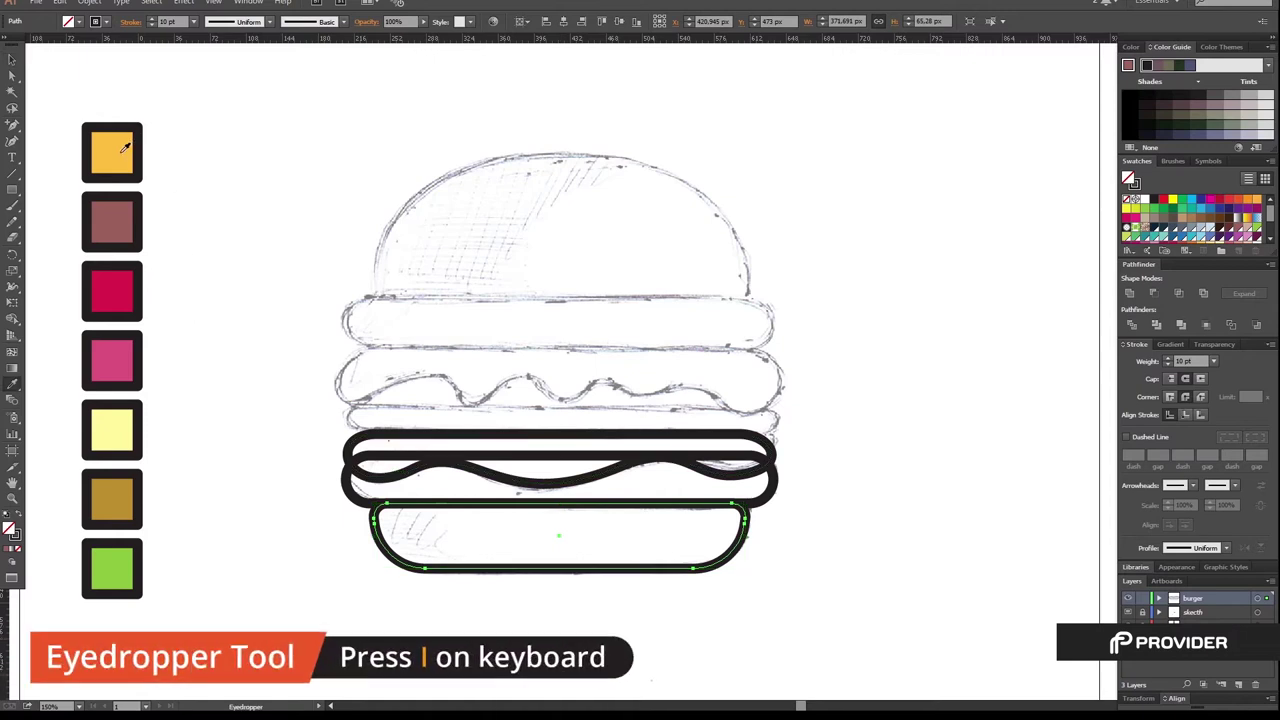
click(123, 150)
key(v)
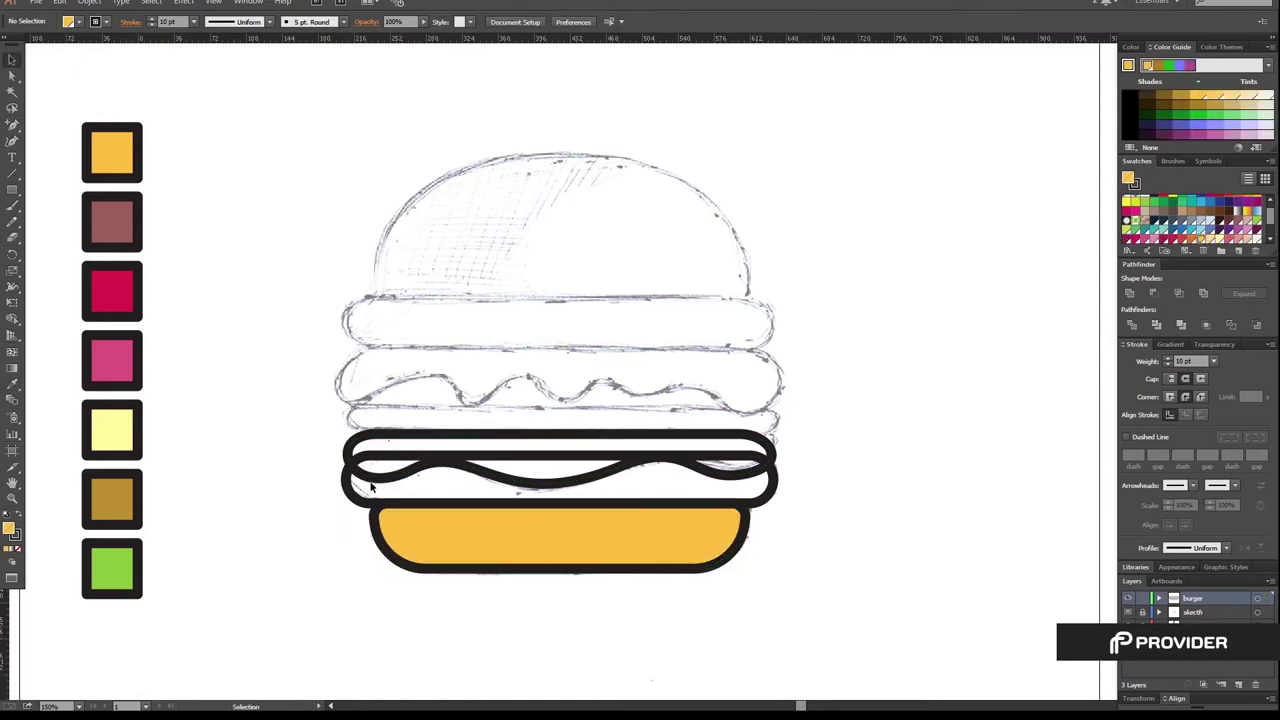
Fill the wavy cheese shape with the pale yellow swatch.
click(374, 478)
key(i)
click(110, 428)
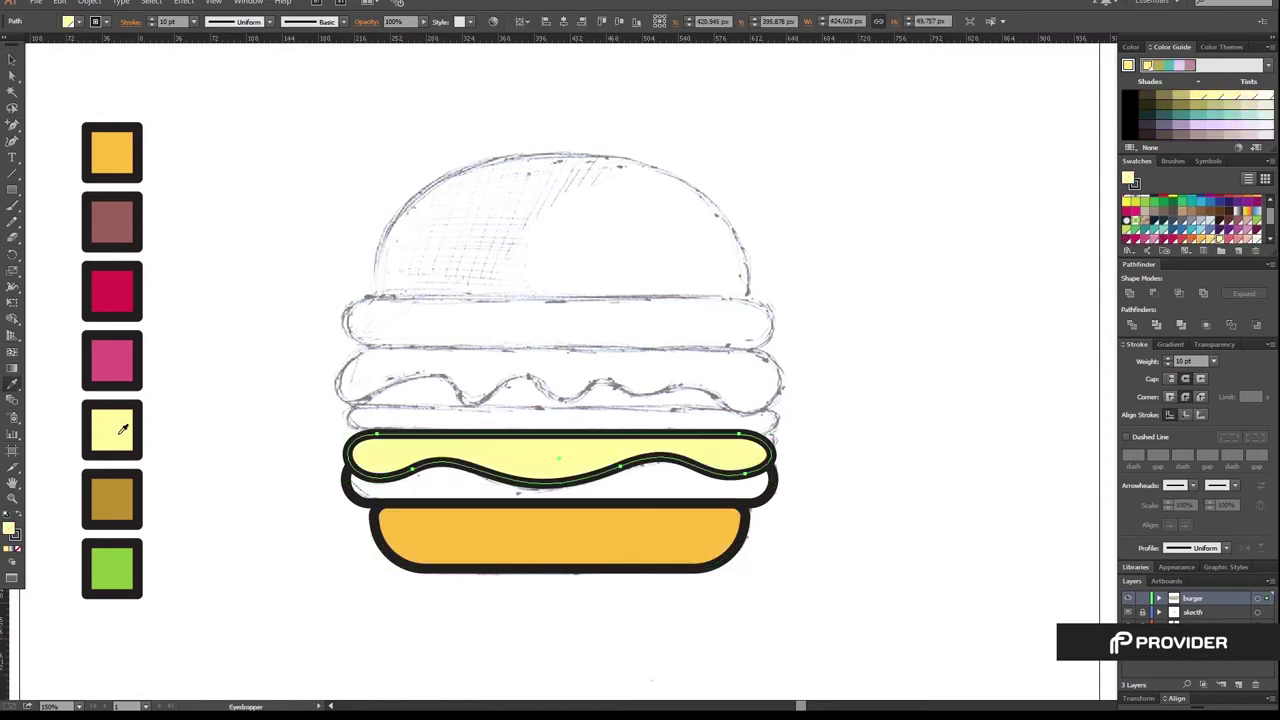
key(v)
click(262, 584)
Fill the patty with the brown swatch and check the cheese's anchor points.
click(362, 508)
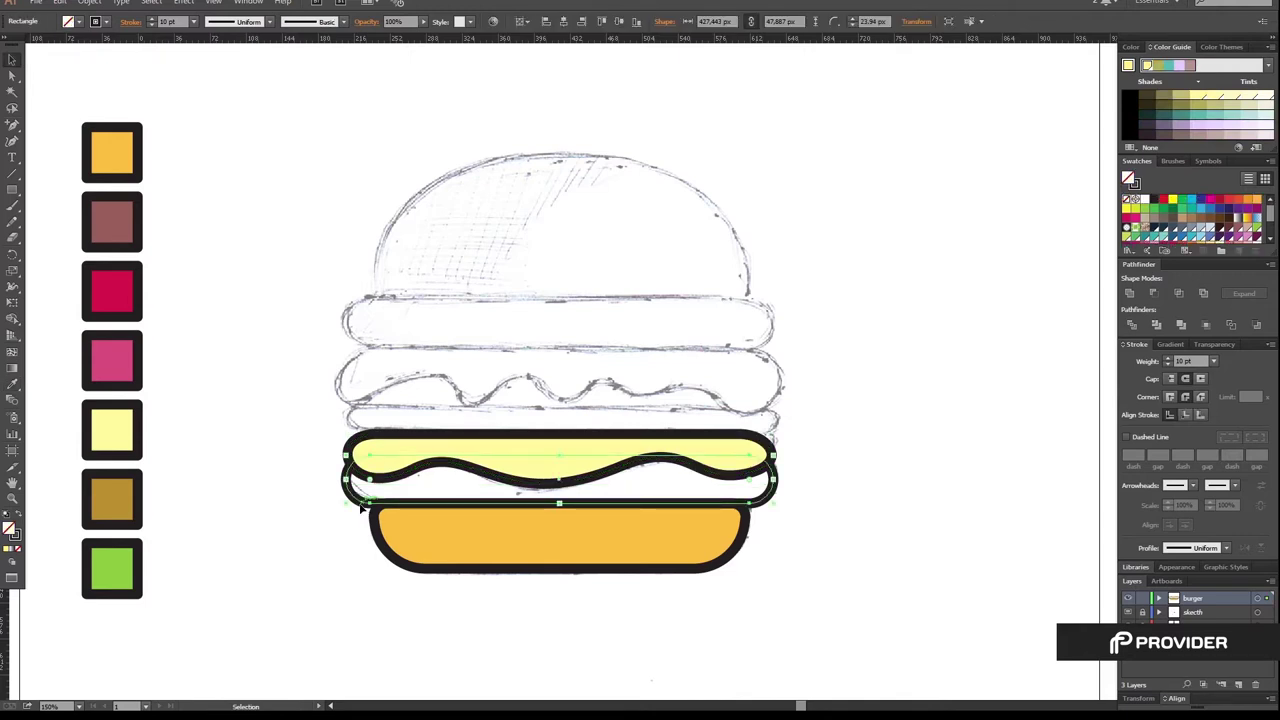
key(i)
click(116, 222)
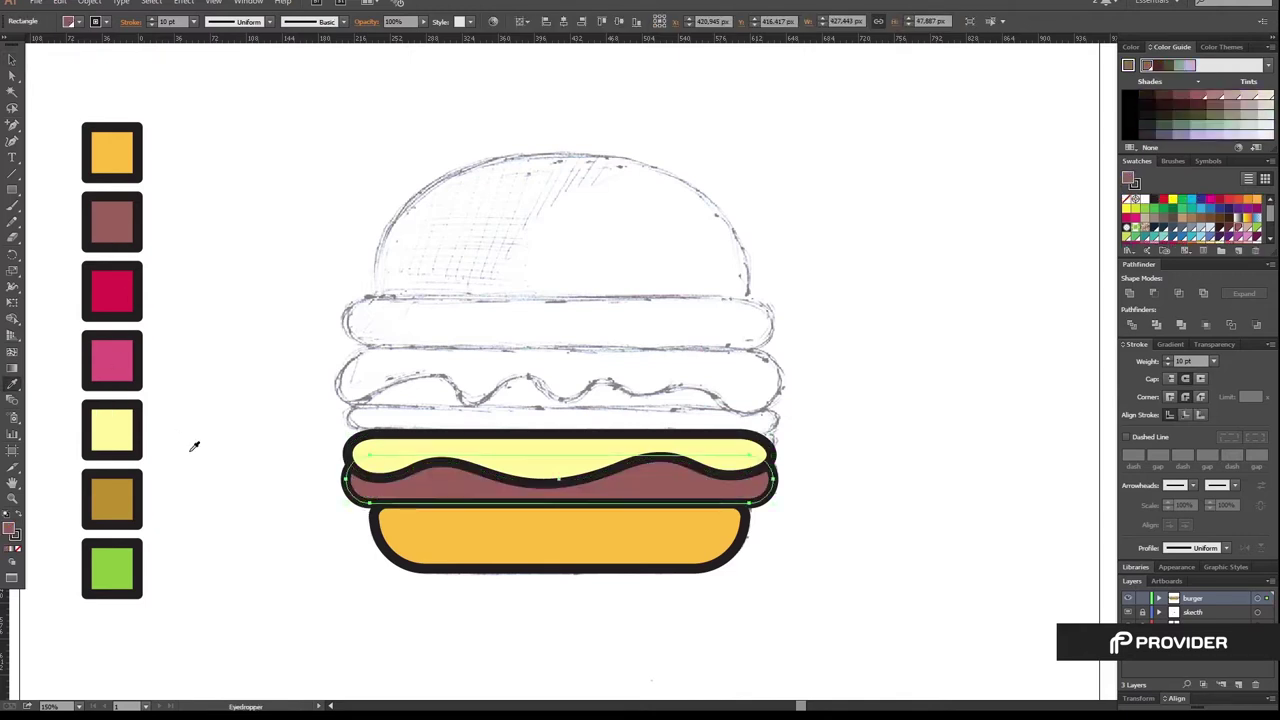
key(v)
click(588, 592)
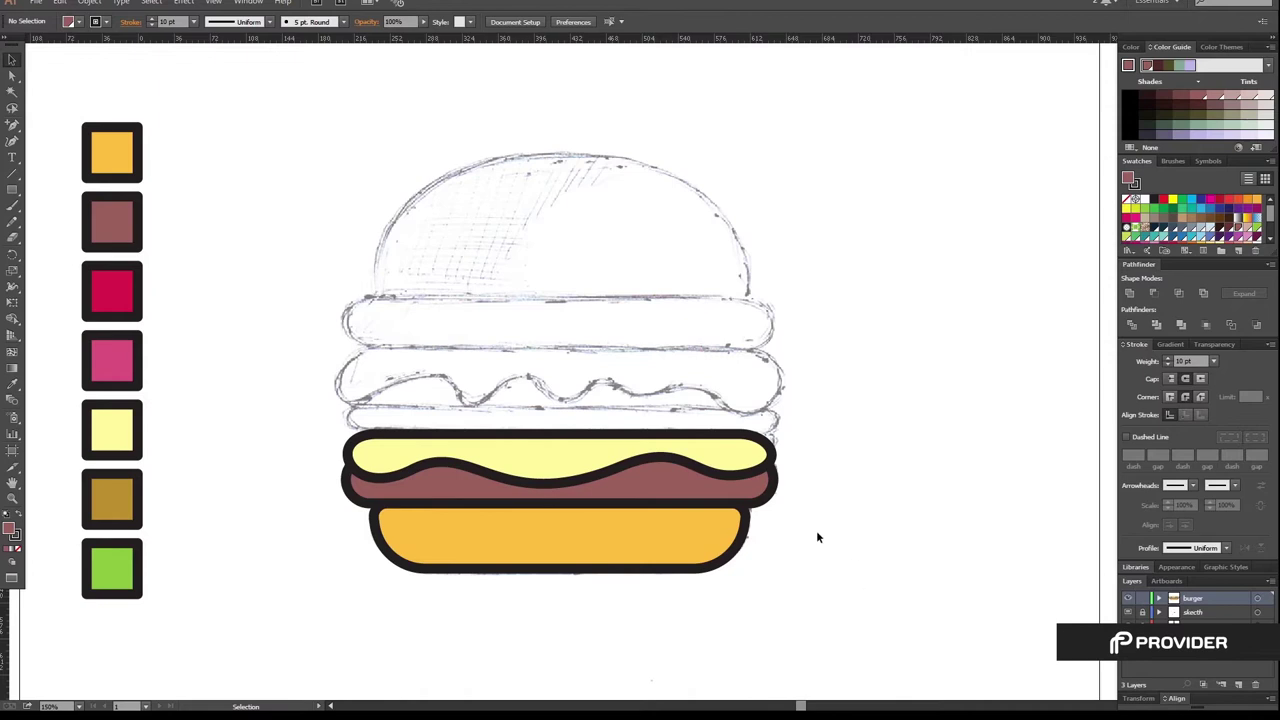
key(a)
click(745, 436)
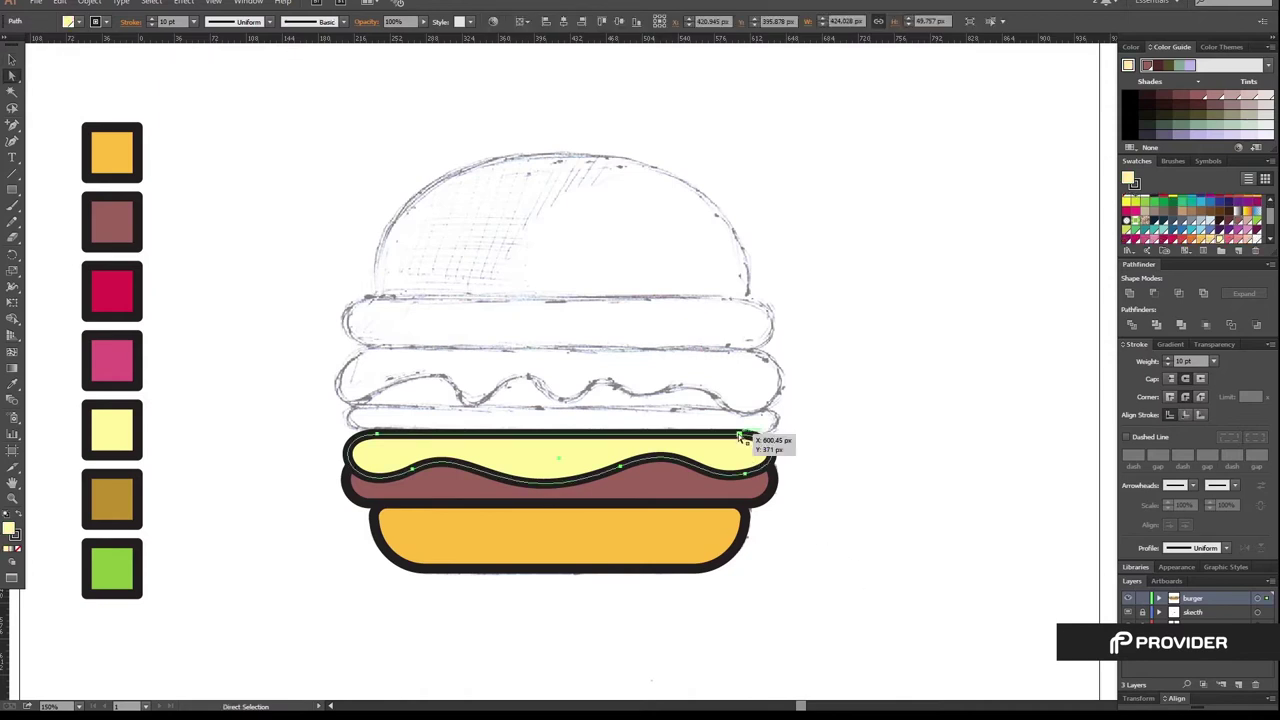
click(844, 544)
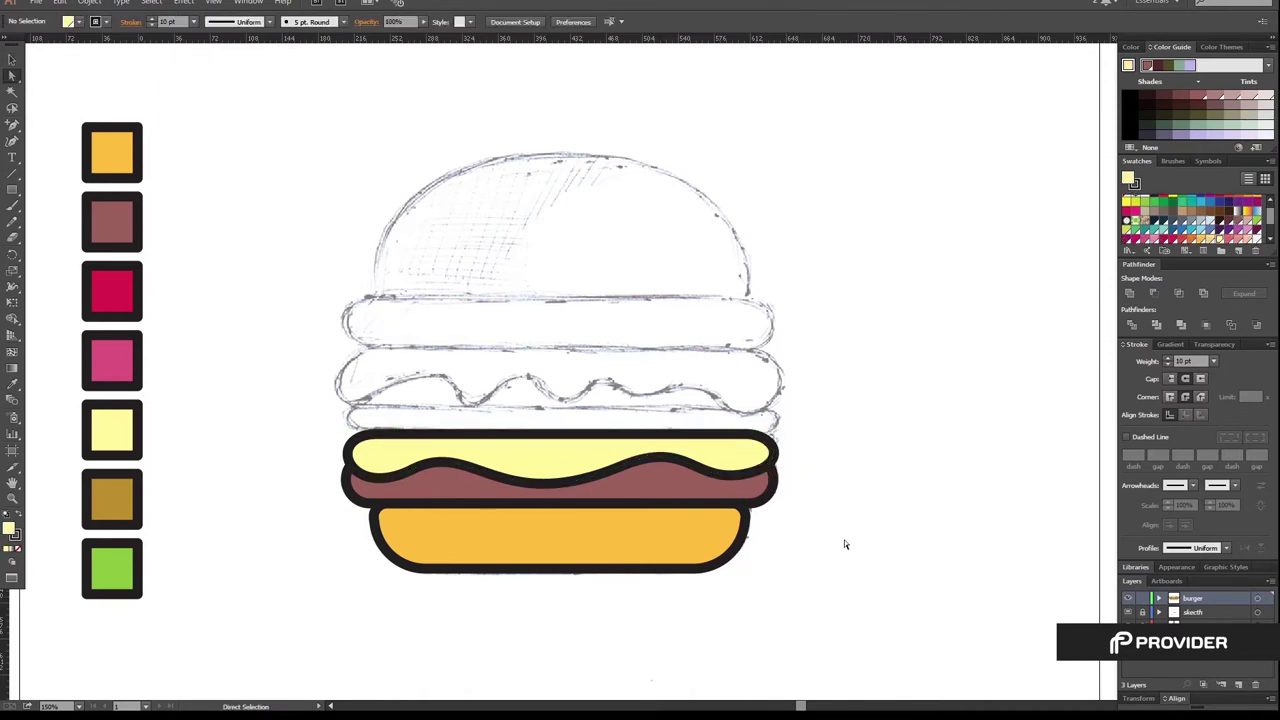
Draw a thin bar above the cheese, colour it pink and trim it to the bun's width.
key(m)
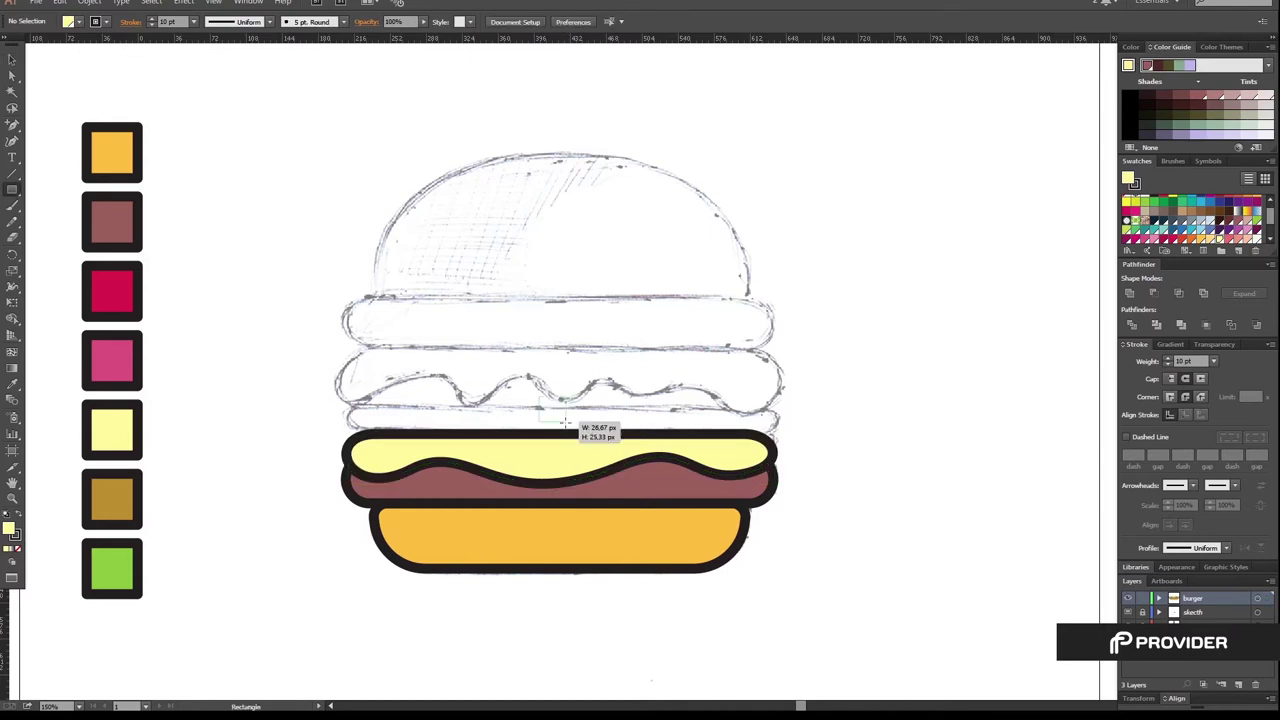
mouse_move(565, 424)
mouse_down()
mouse_move(571, 442)
mouse_move(778, 428)
mouse_up()
key(v)
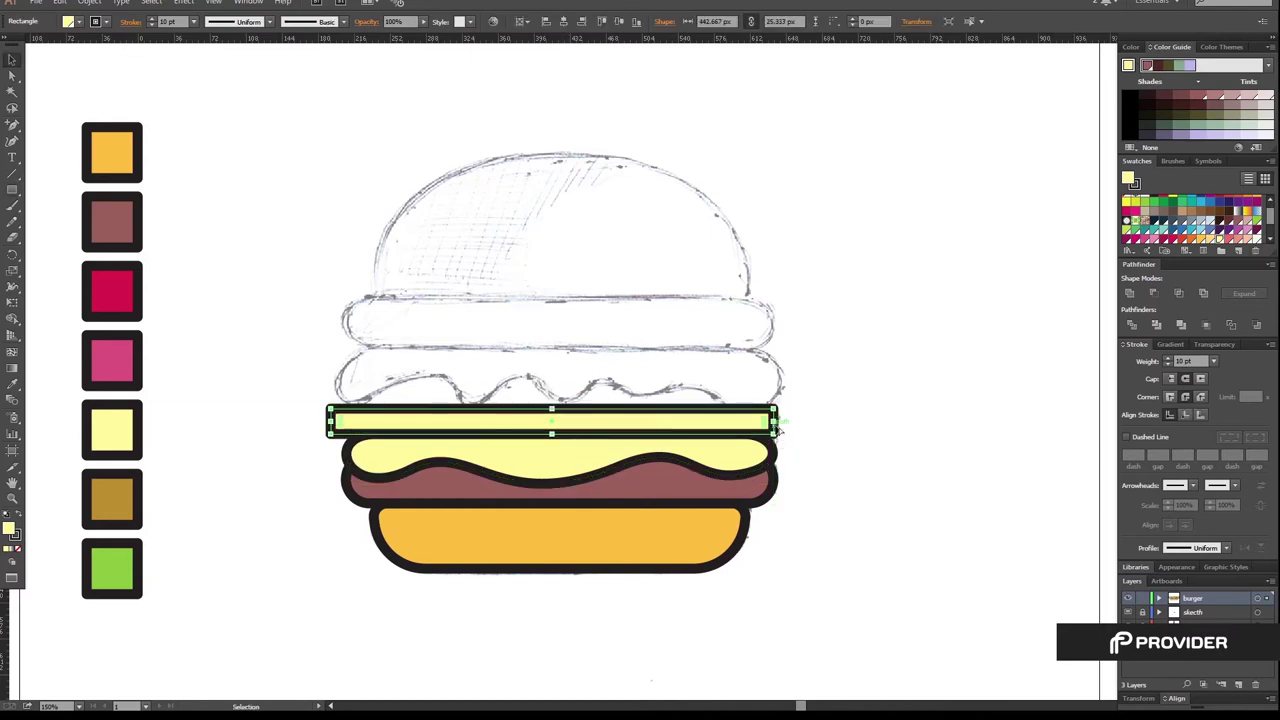
key(i)
click(112, 360)
key(v)
click(652, 278)
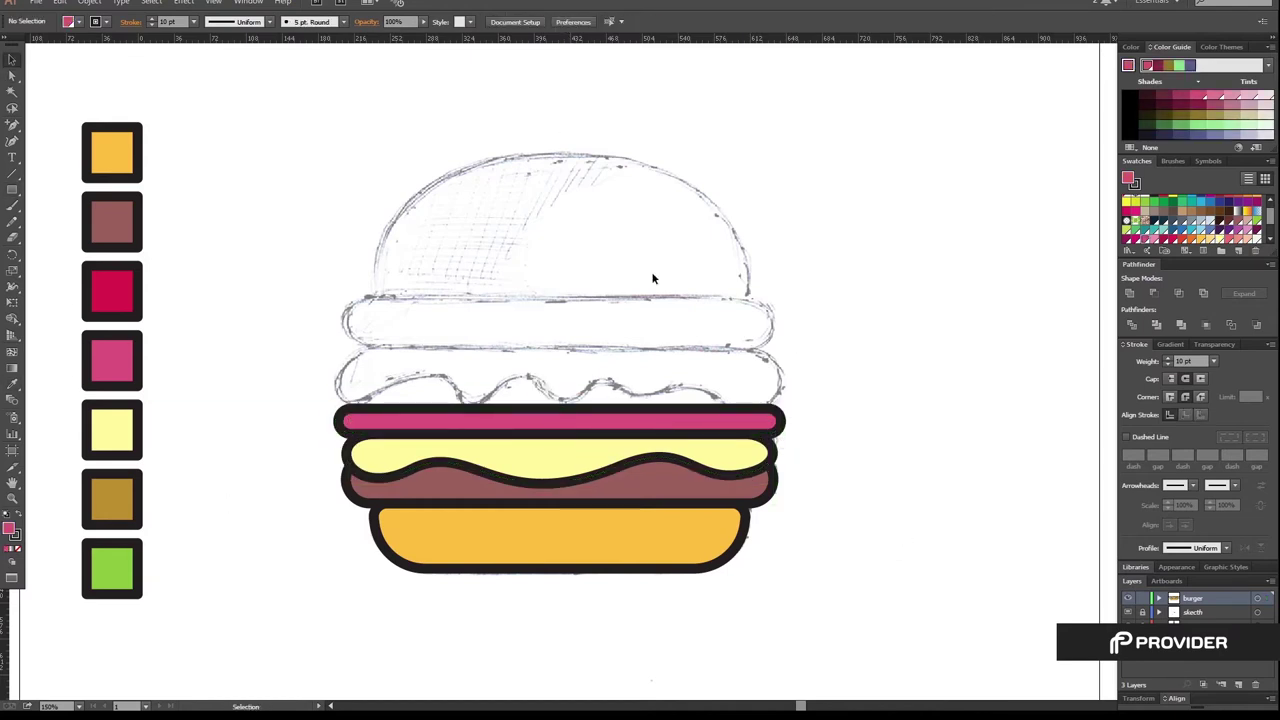
click(560, 420)
drag(786, 420, 778, 420)
click(855, 439)
Draw a short rectangle above the pink bar, about 37 px tall.
scroll(855, 439, up, 1)
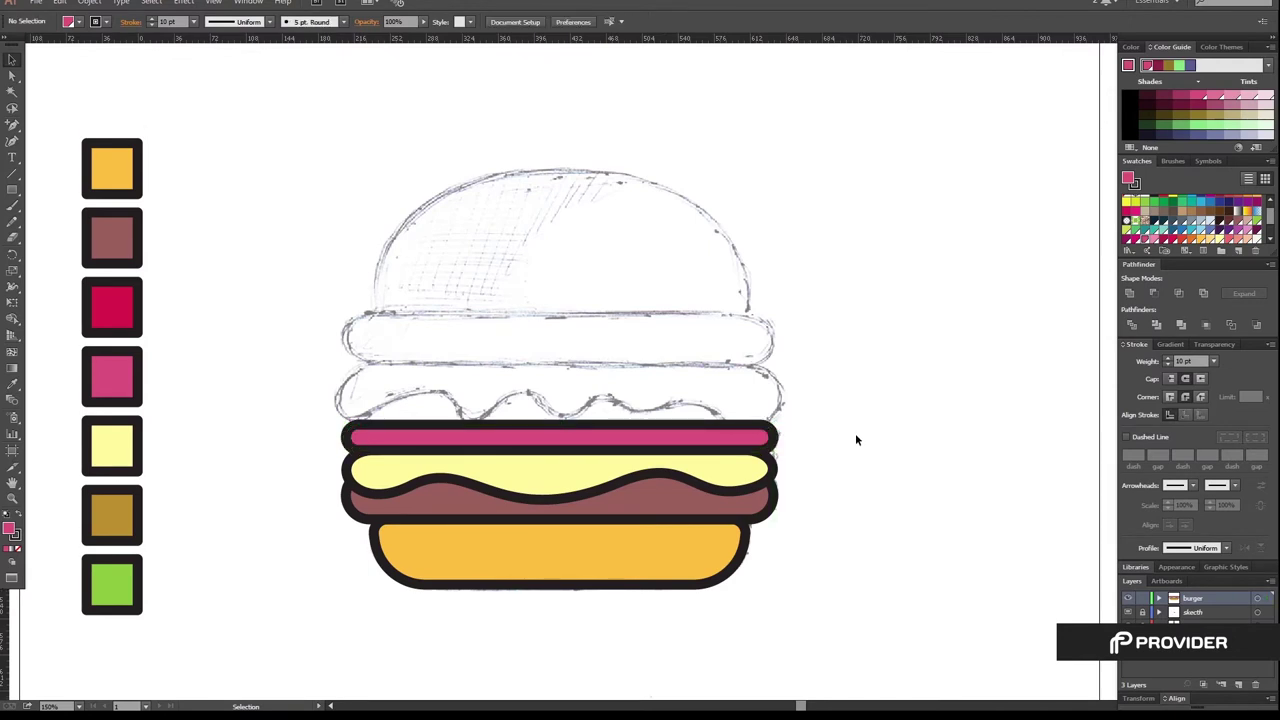
scroll(855, 439, up, 3)
key(m)
drag(532, 404, 586, 472)
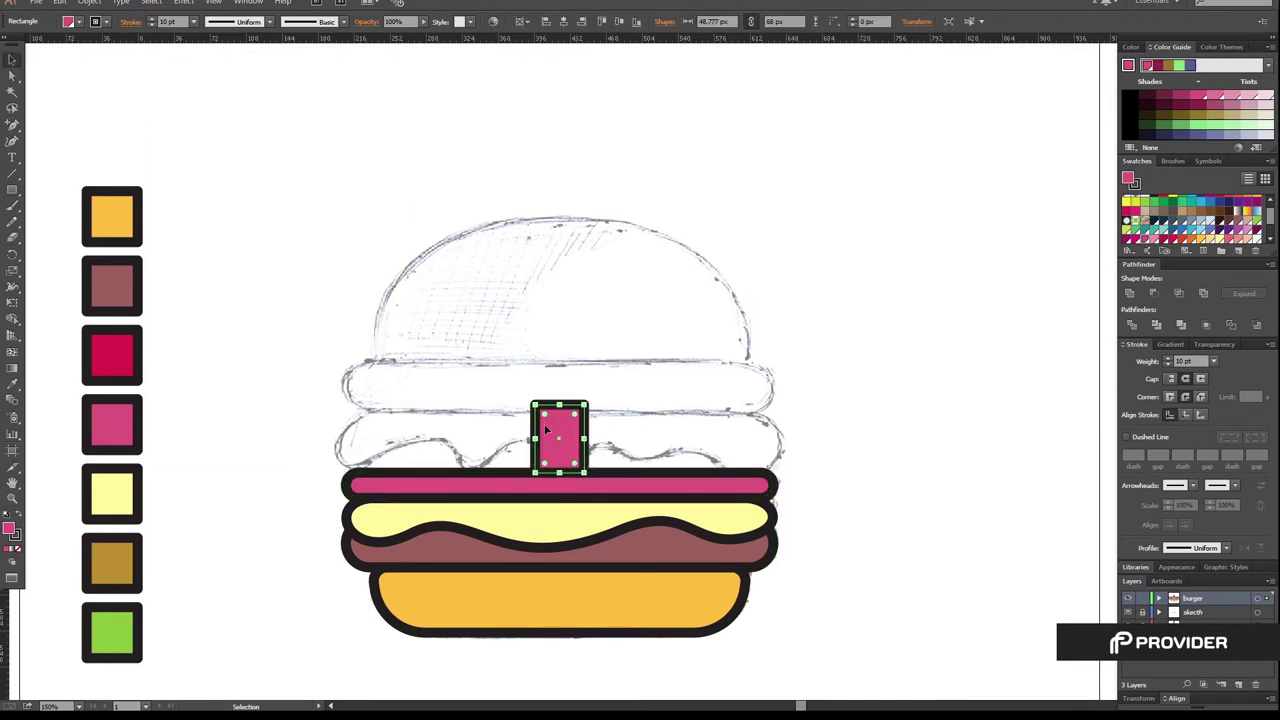
mouse_move(559, 404)
mouse_down()
mouse_move(559, 424)
mouse_move(414, 448)
mouse_up()
drag(588, 448, 484, 451)
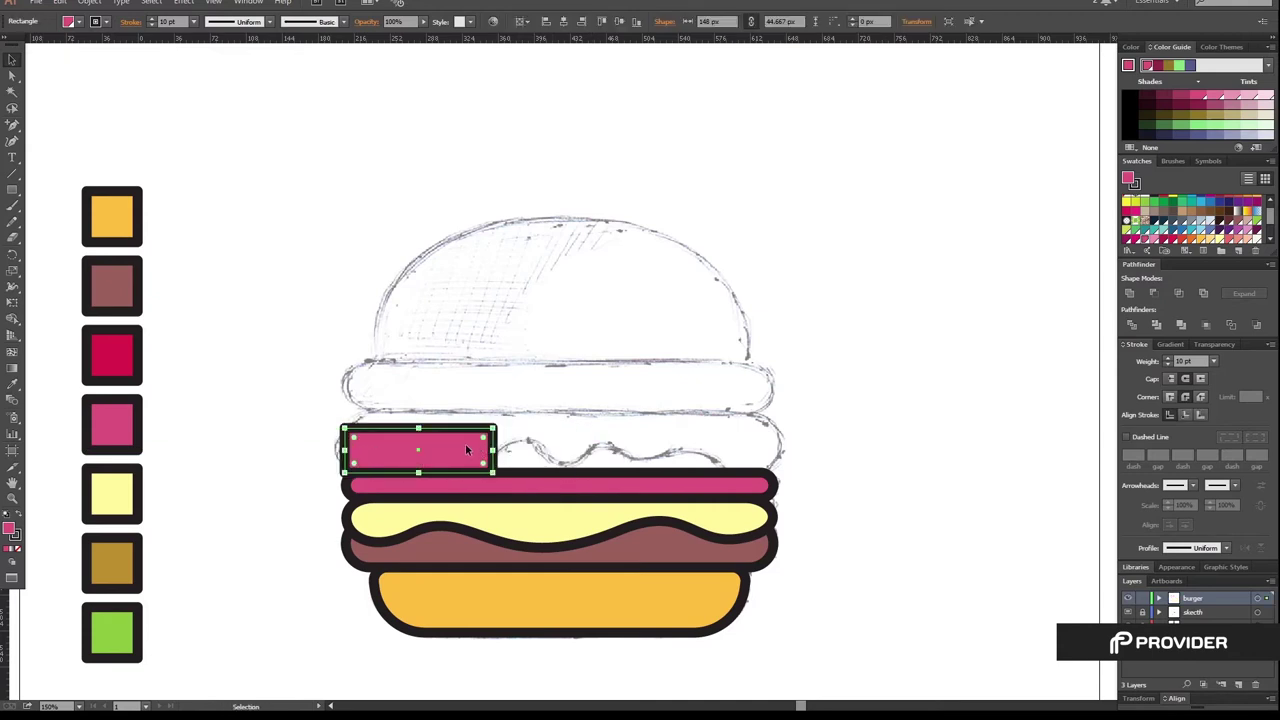
mouse_move(418, 428)
mouse_down()
mouse_move(419, 440)
mouse_move(496, 458)
mouse_up()
click(300, 430)
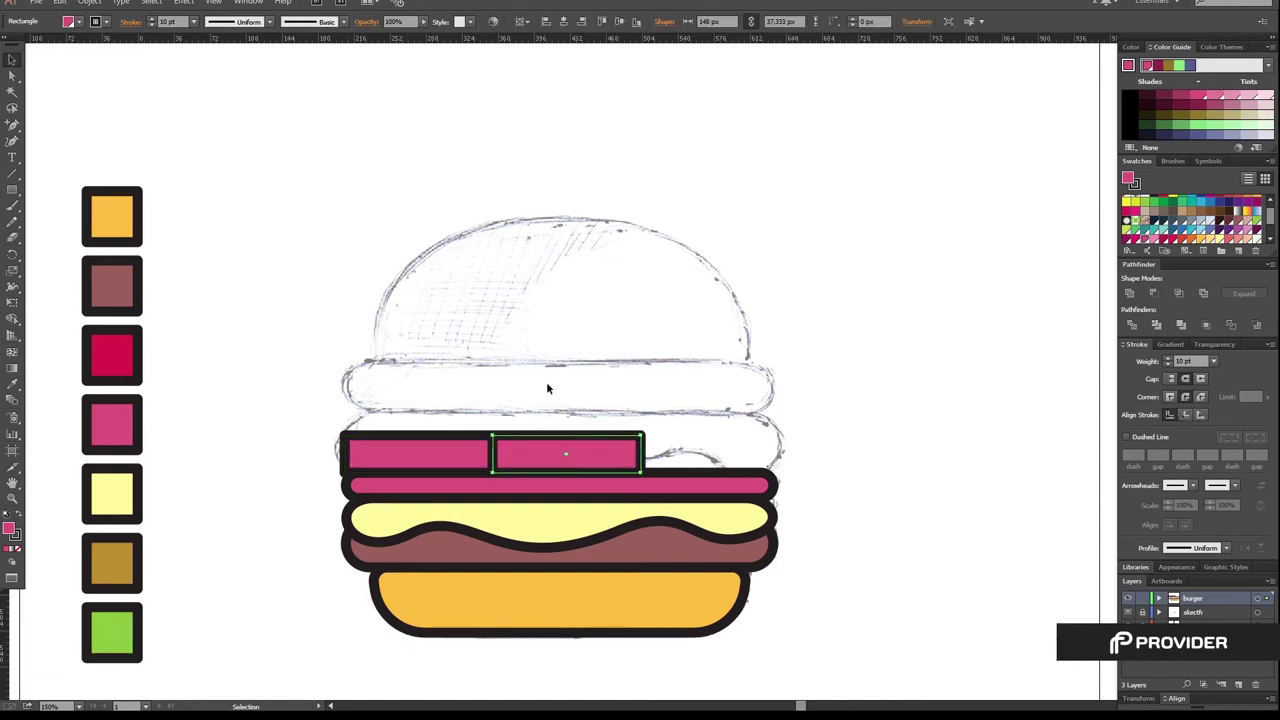
Widen both rectangles to span the bun and set their fill to None.
key(a)
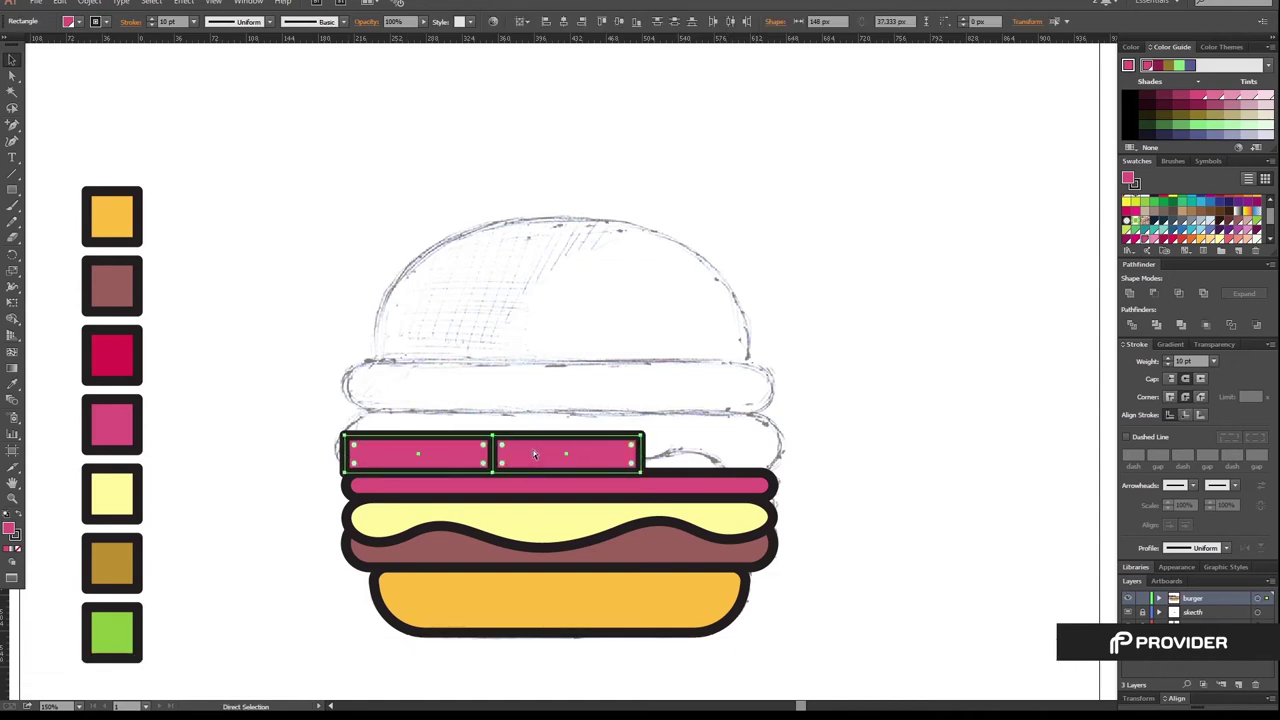
drag(643, 456, 773, 447)
right_click(597, 452)
key(Escape)
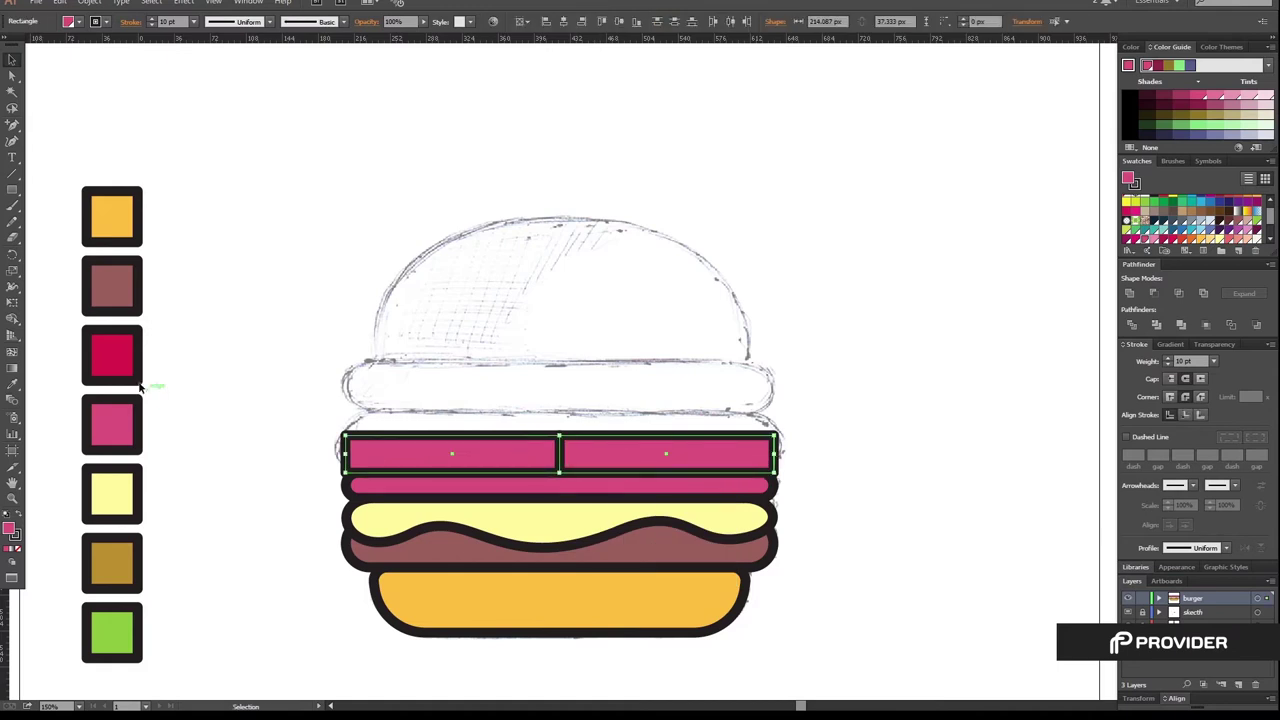
click(118, 360)
click(510, 395)
click(665, 448)
click(78, 21)
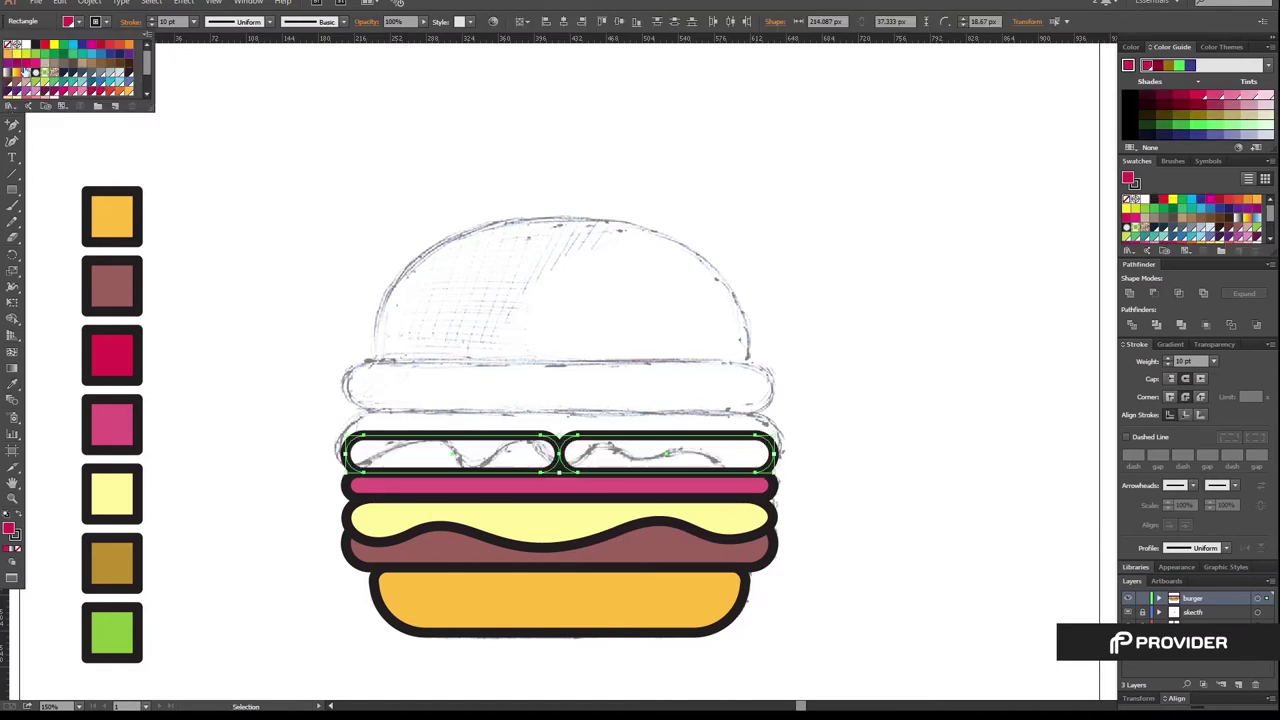
click(10, 38)
click(538, 404)
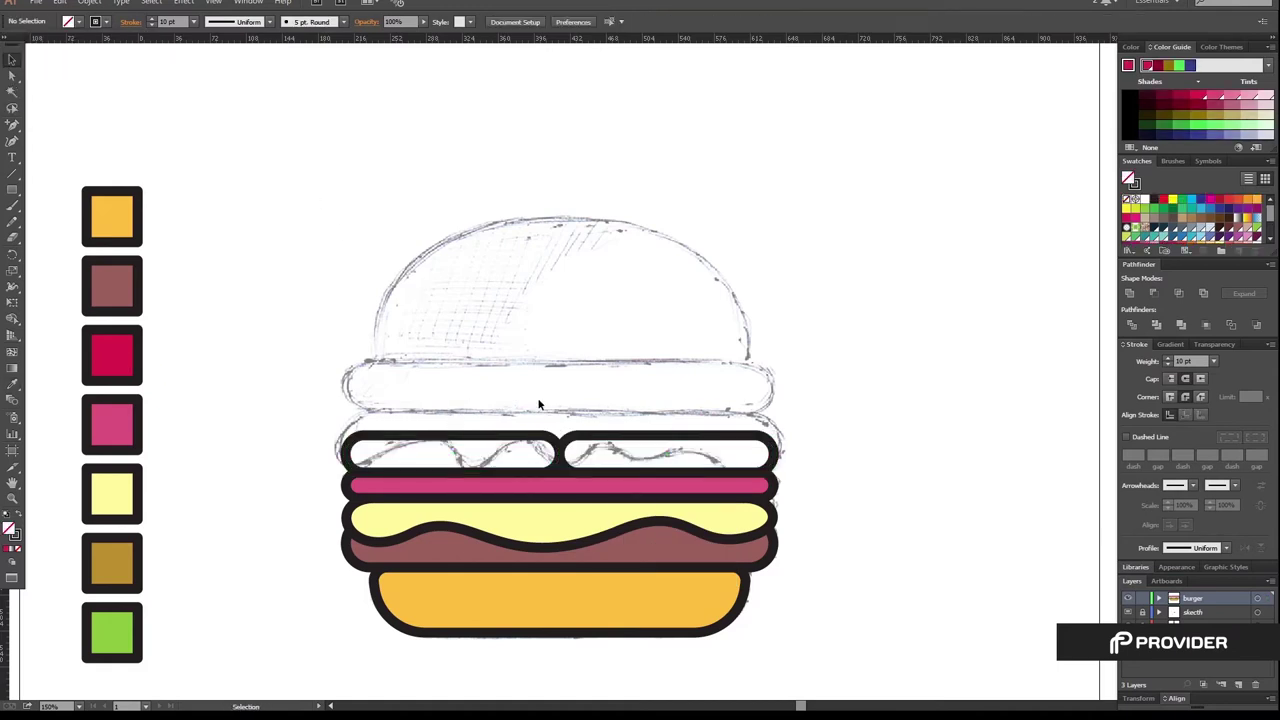
Draw a straight line across the bun's width above the rectangles.
click(370, 413)
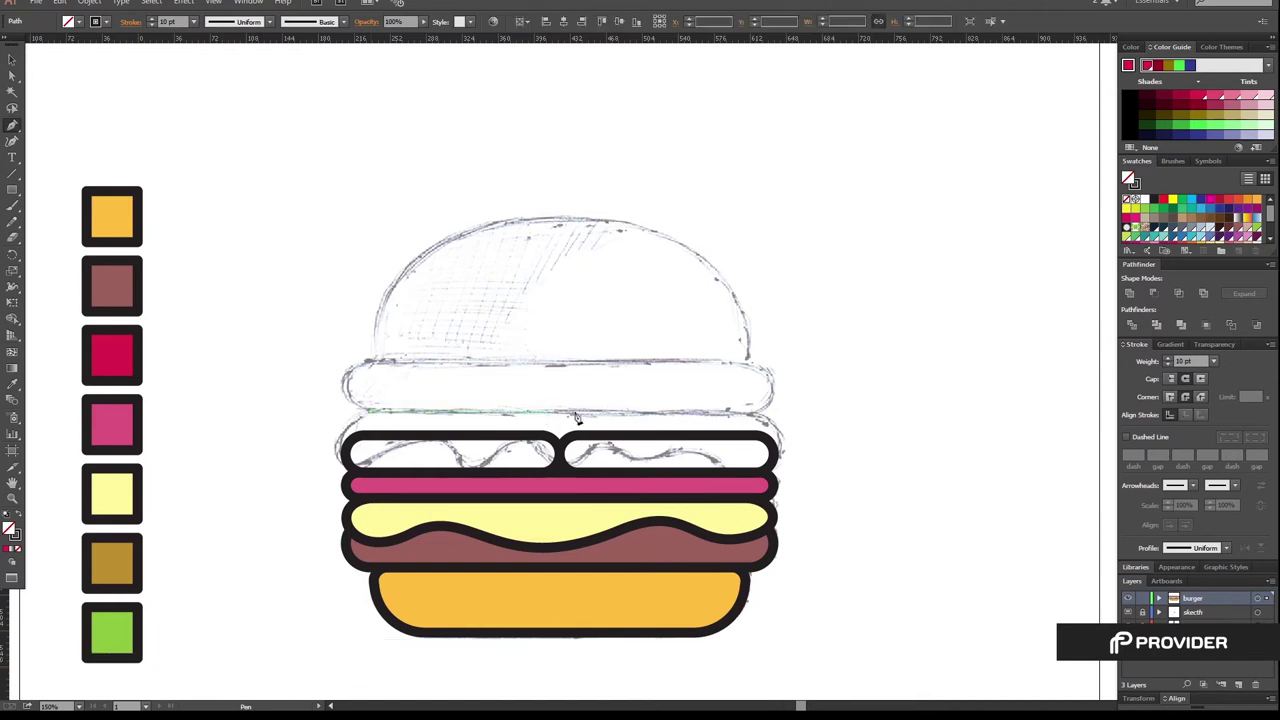
click(752, 412)
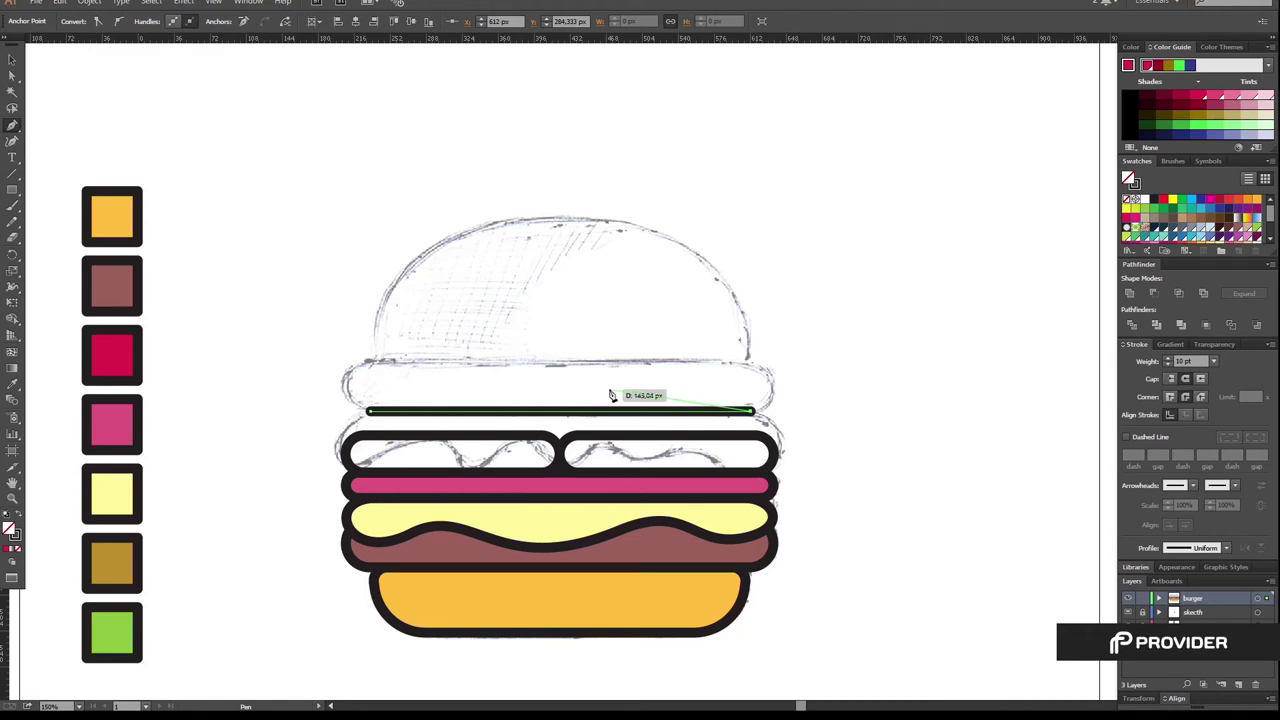
key(v)
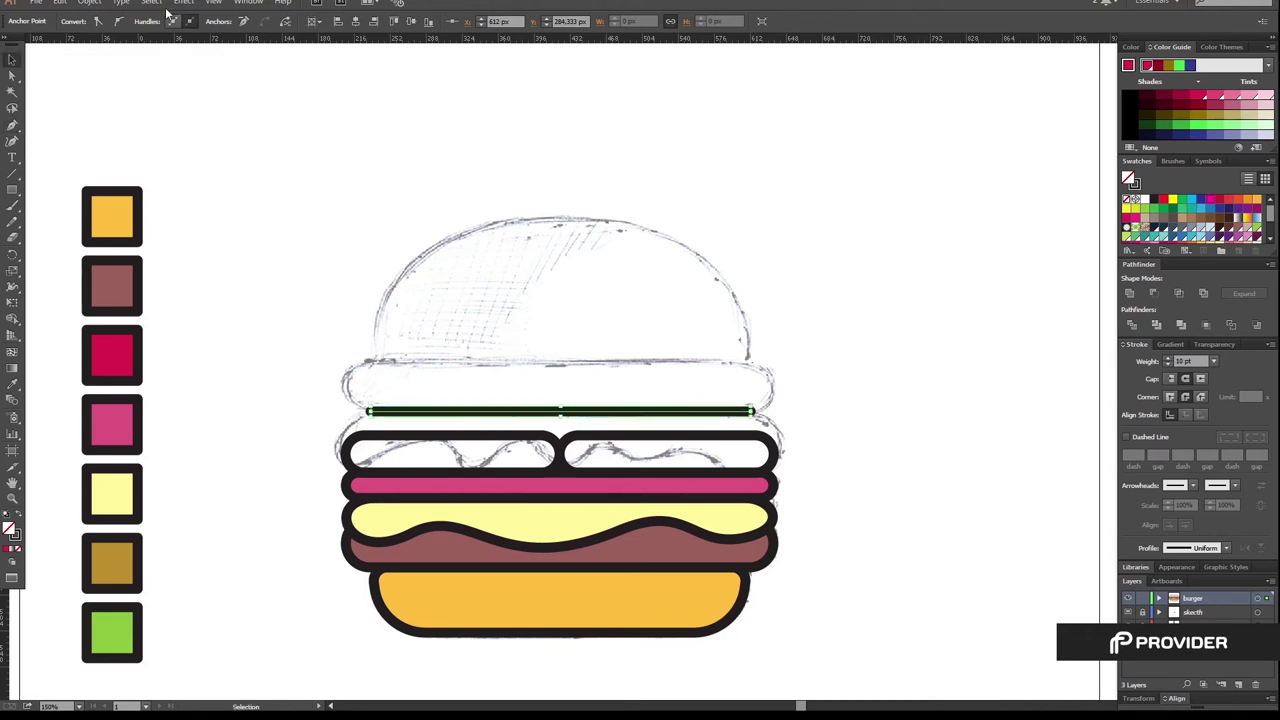
Apply a smooth Zig Zag effect to the line, size 10 px with 9 ridges per segment.
click(150, 3)
click(150, 3)
click(184, 3)
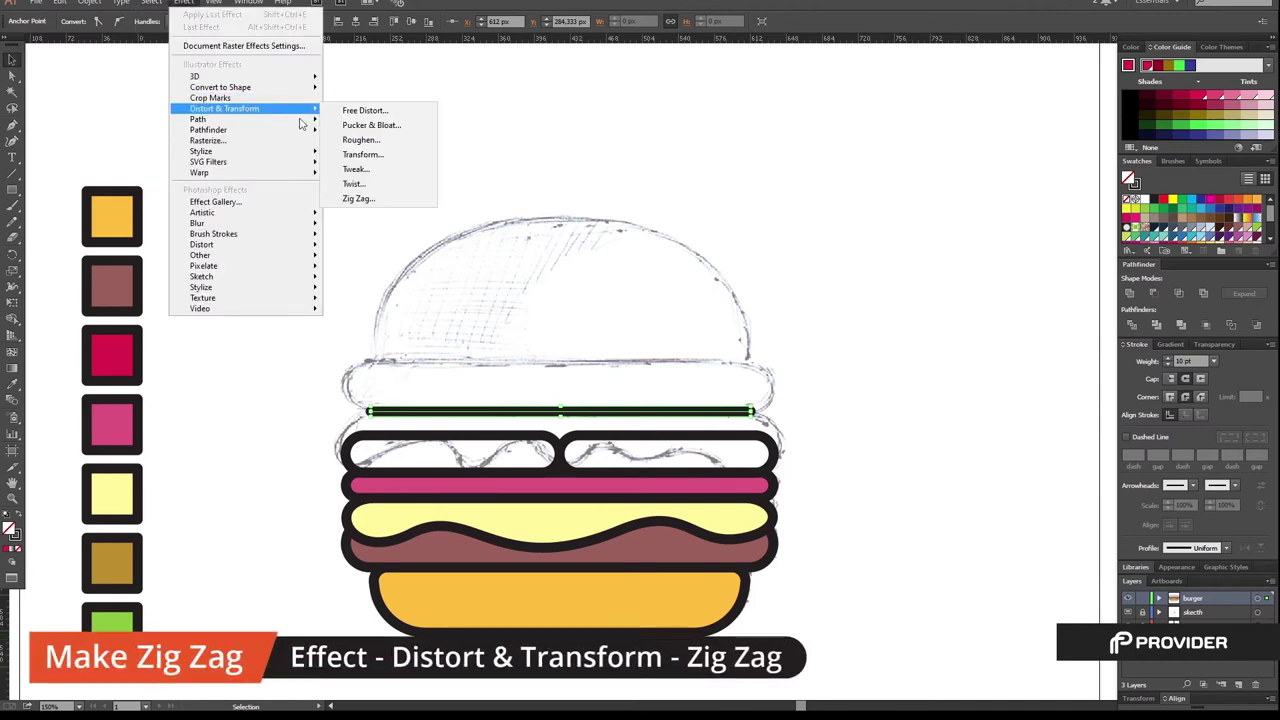
click(358, 198)
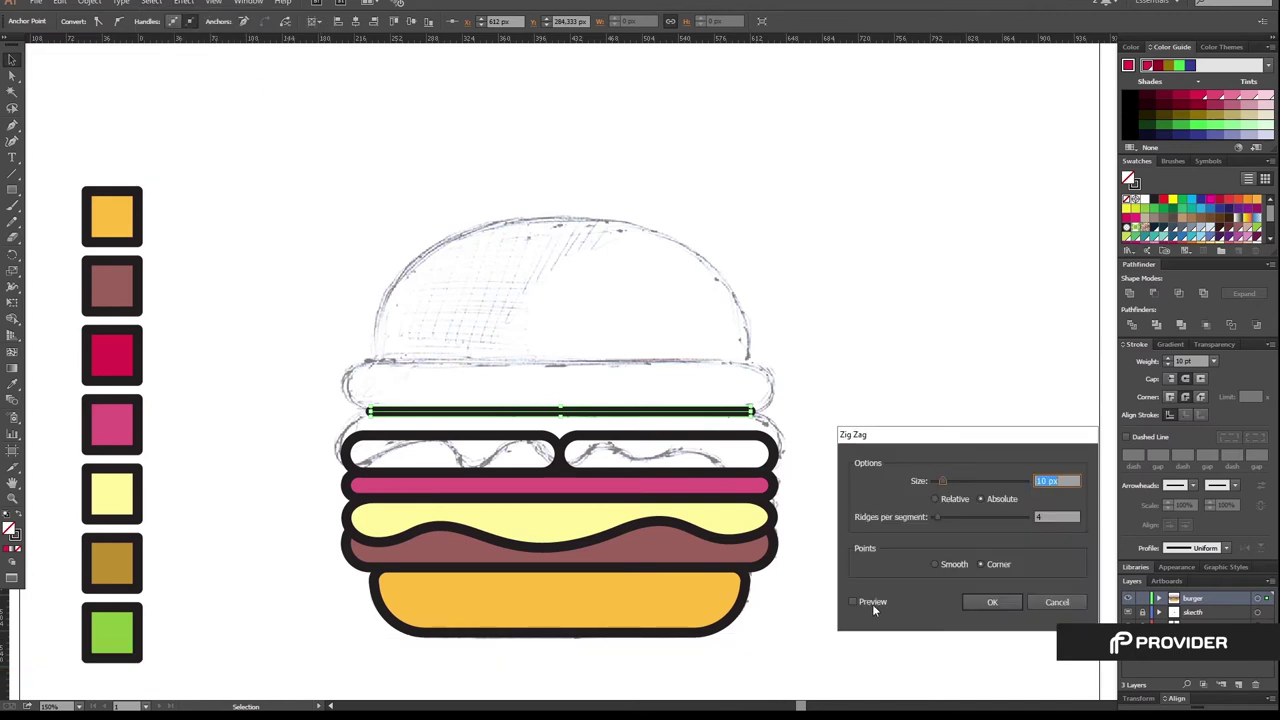
click(870, 602)
click(955, 566)
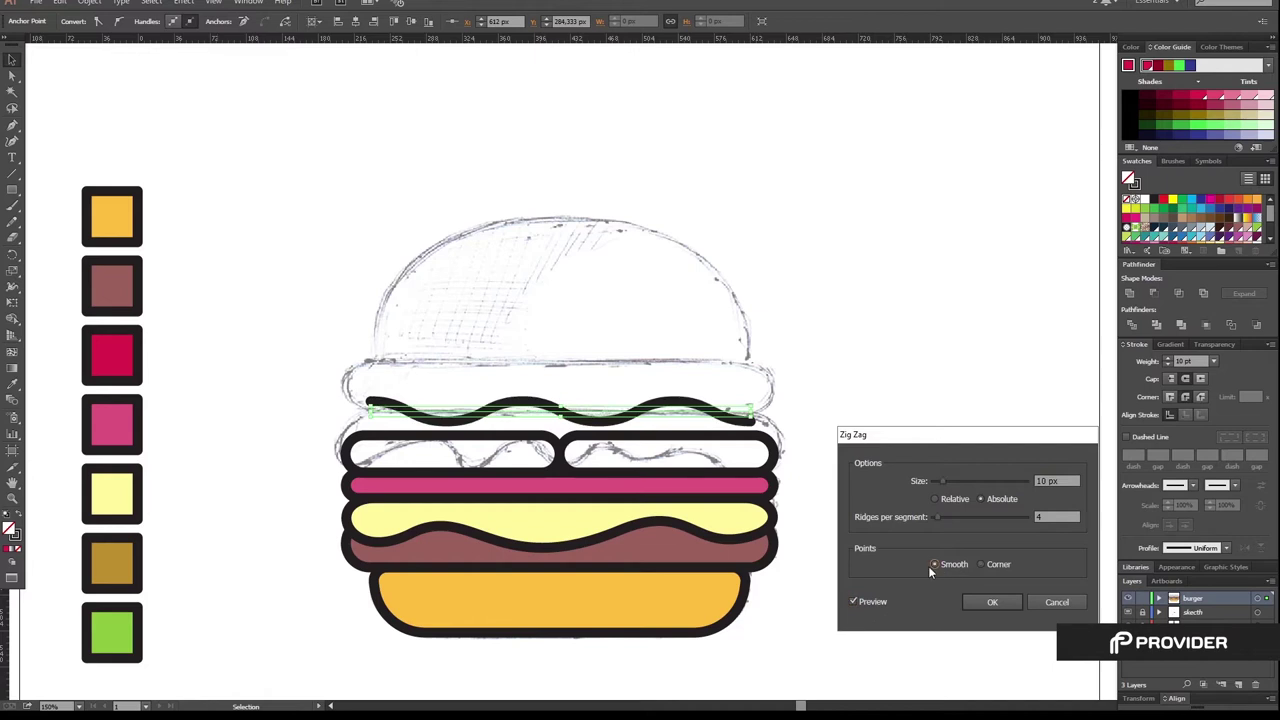
text(12)
key(Tab)
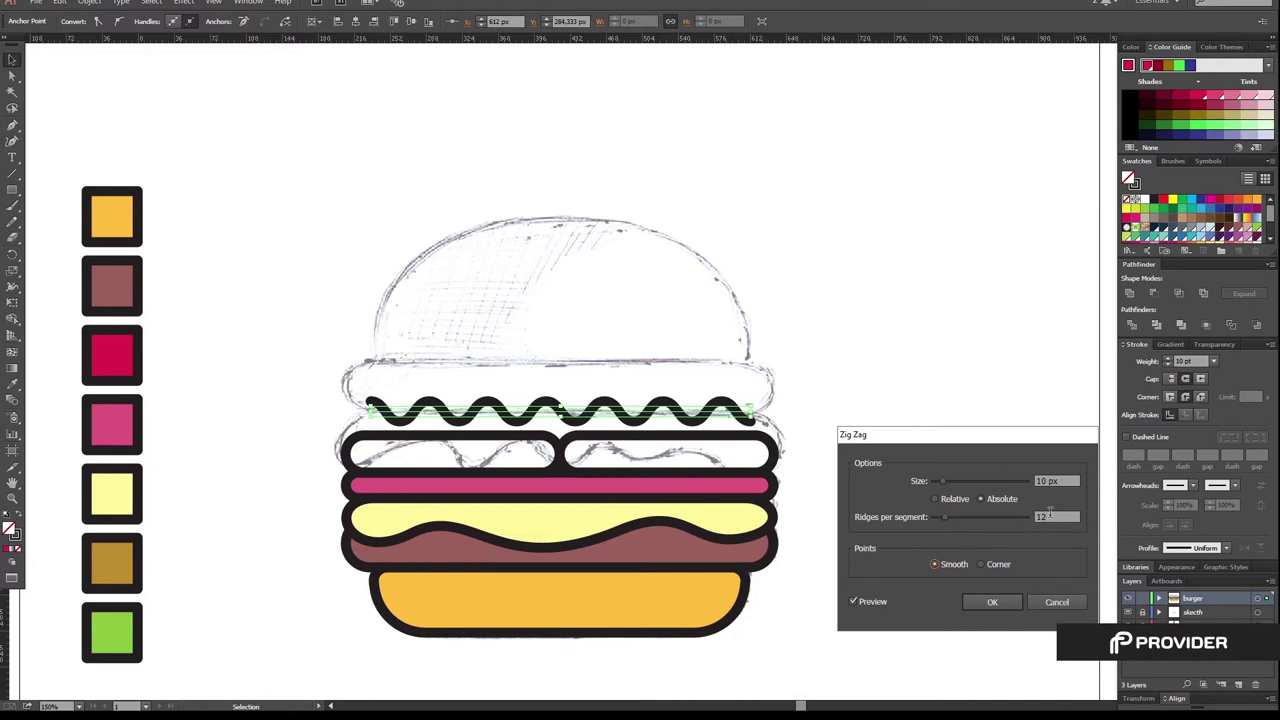
text(9)
key(Tab)
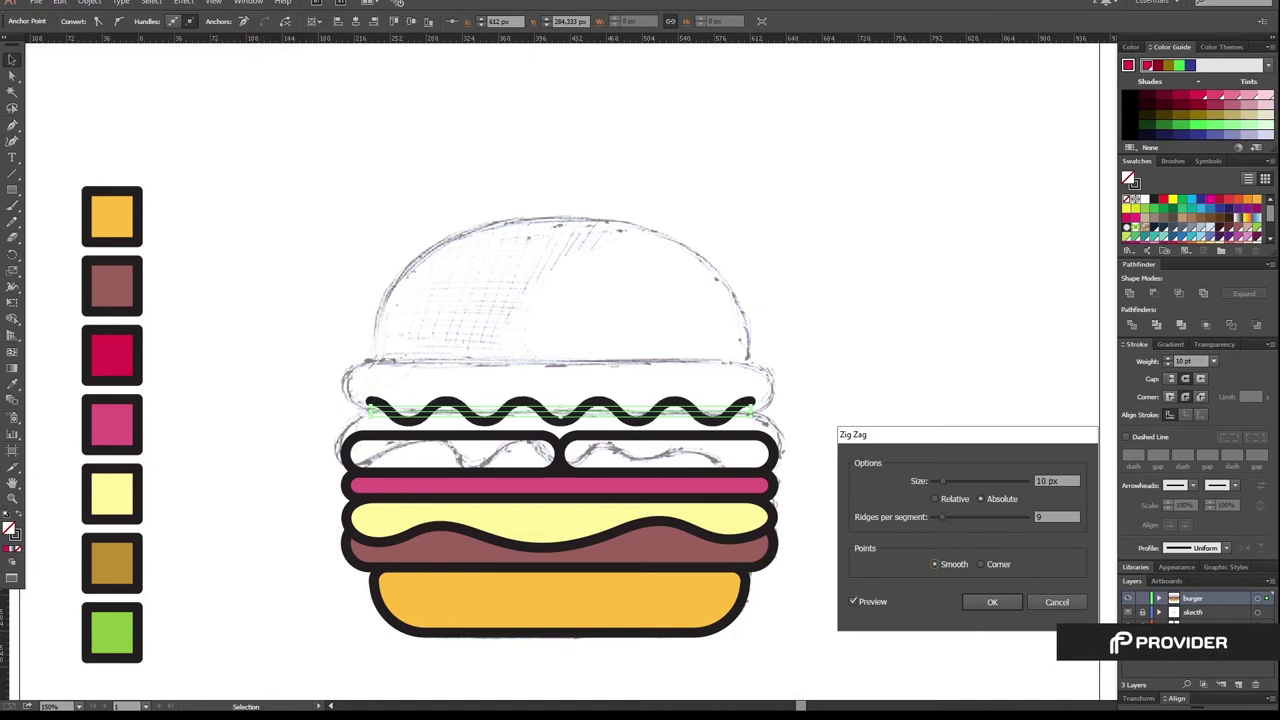
click(992, 601)
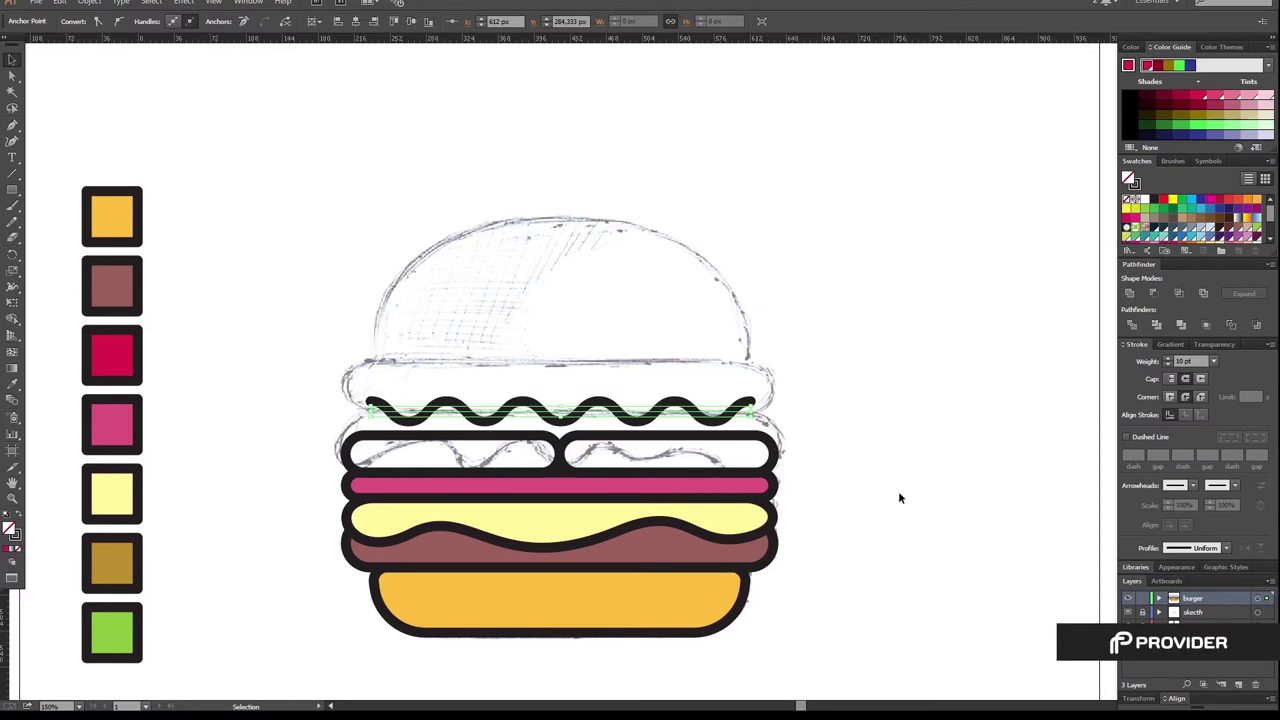
Close the wavy line into a shape with a flat top and move it down about 40 px.
key(p)
click(370, 400)
click(370, 363)
click(751, 363)
click(752, 403)
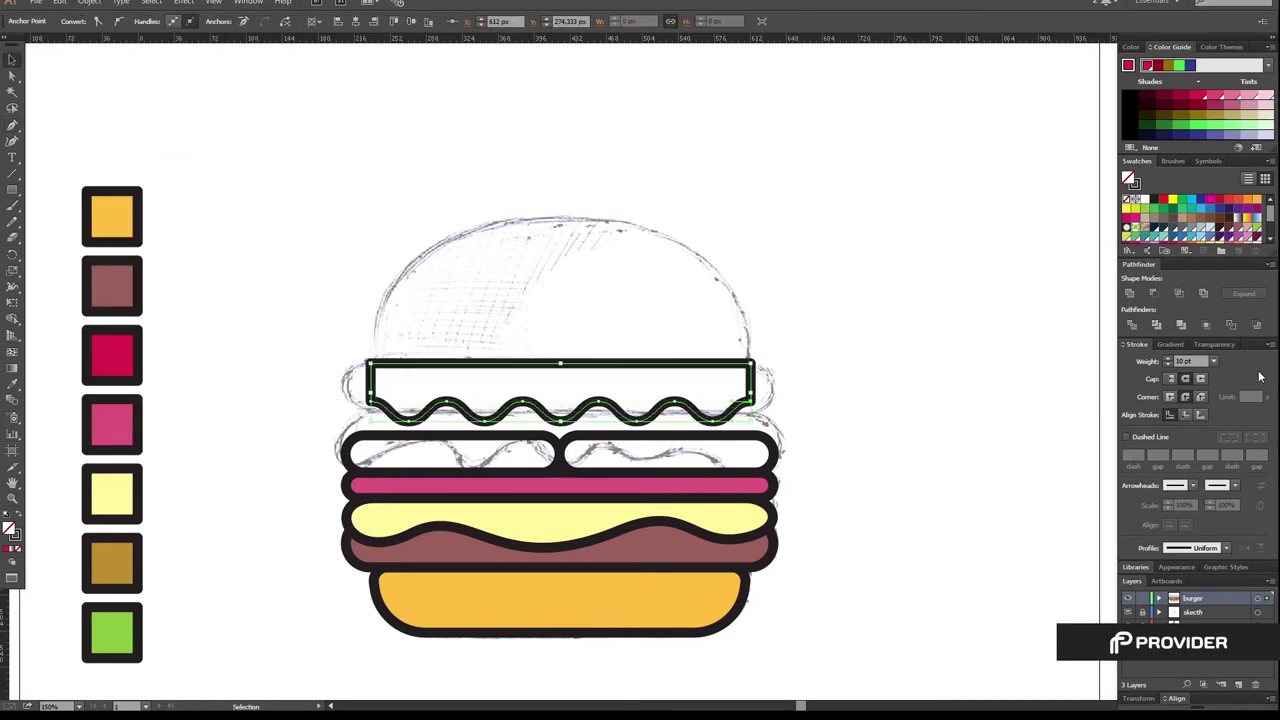
key(v)
drag(591, 366, 591, 406)
scroll(465, 408, up, 3)
Round off the lettuce's left end and reshape its lower-left wave.
key(a)
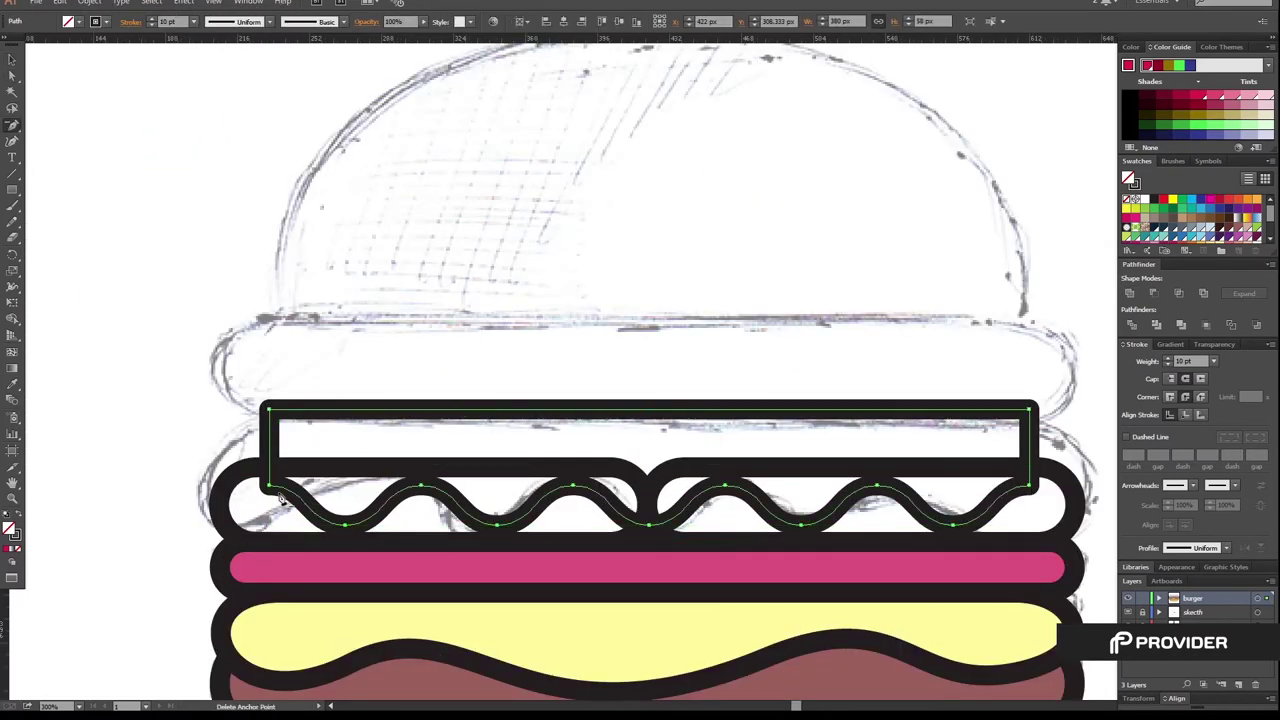
mouse_move(270, 480)
mouse_down()
mouse_move(234, 417)
mouse_move(264, 422)
mouse_up()
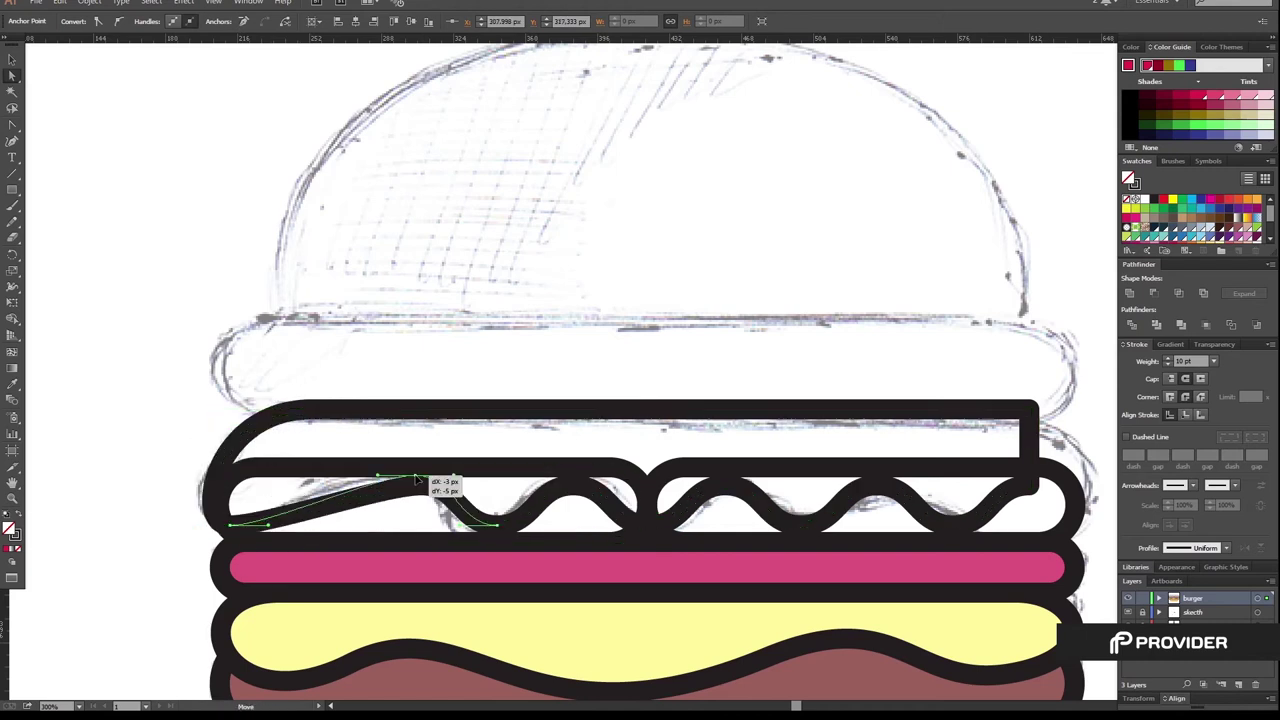
drag(385, 485, 410, 467)
key(v)
double_click(521, 441)
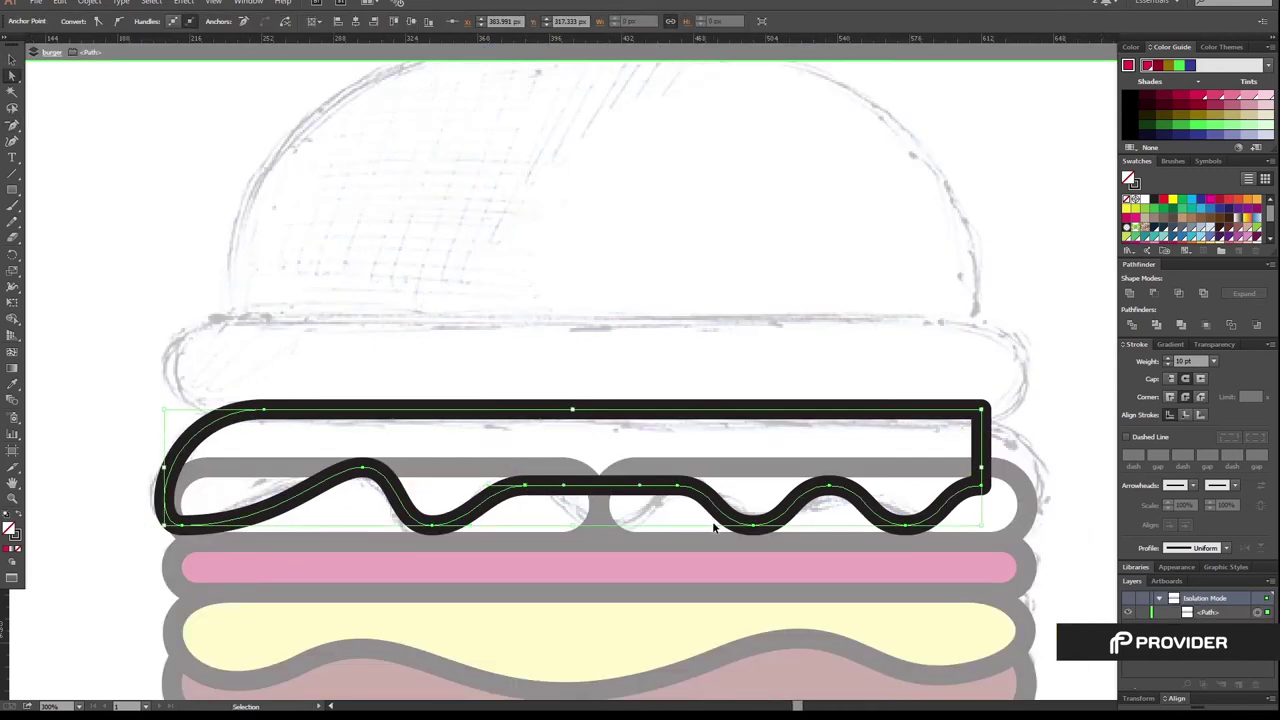
scroll(521, 441, right, 2)
Curve the lettuce's right end and bend the middle stretch into rolling wave humps.
key(a)
mouse_move(932, 487)
mouse_down()
mouse_move(858, 530)
mouse_move(925, 562)
mouse_up()
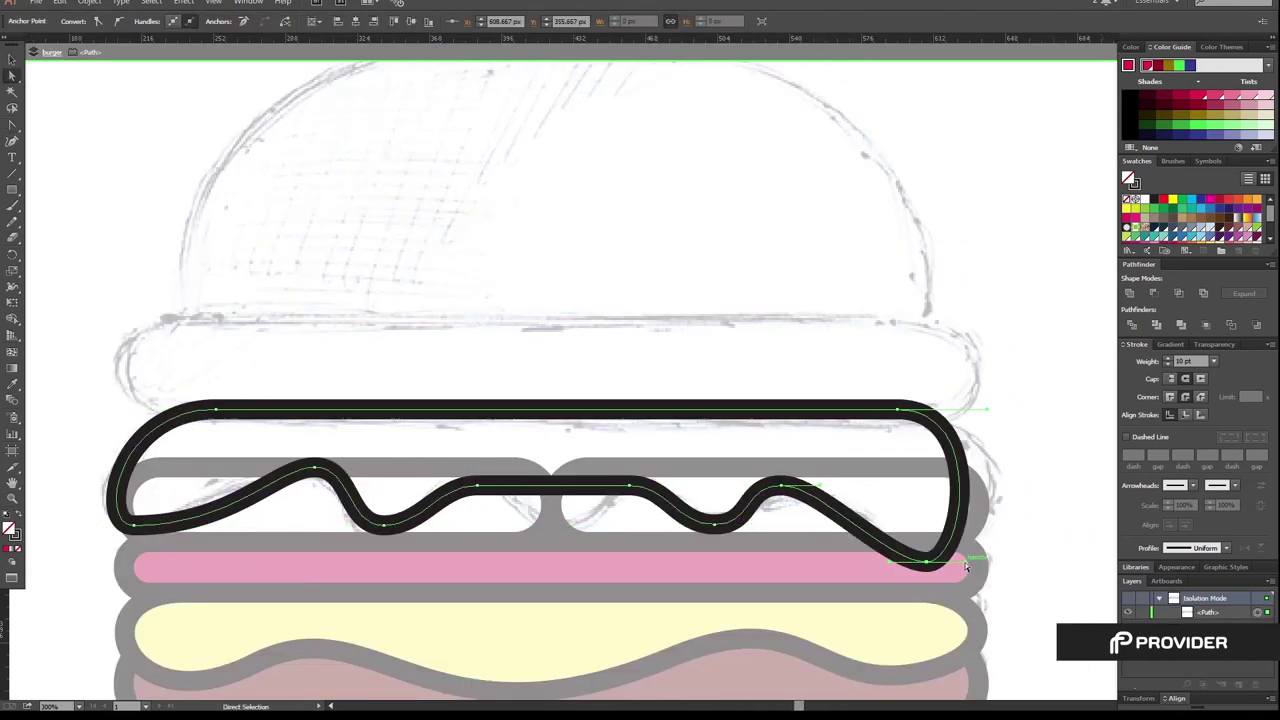
click(780, 487)
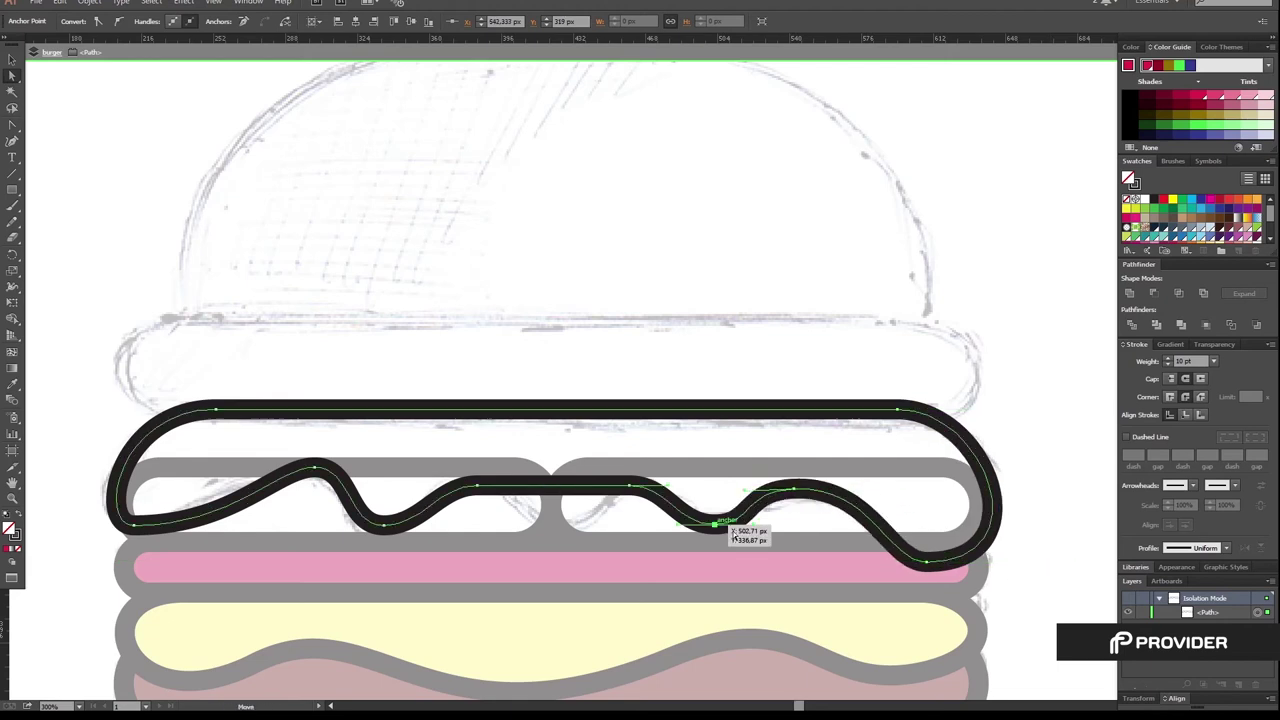
click(629, 486)
drag(586, 494, 540, 550)
drag(517, 487, 665, 488)
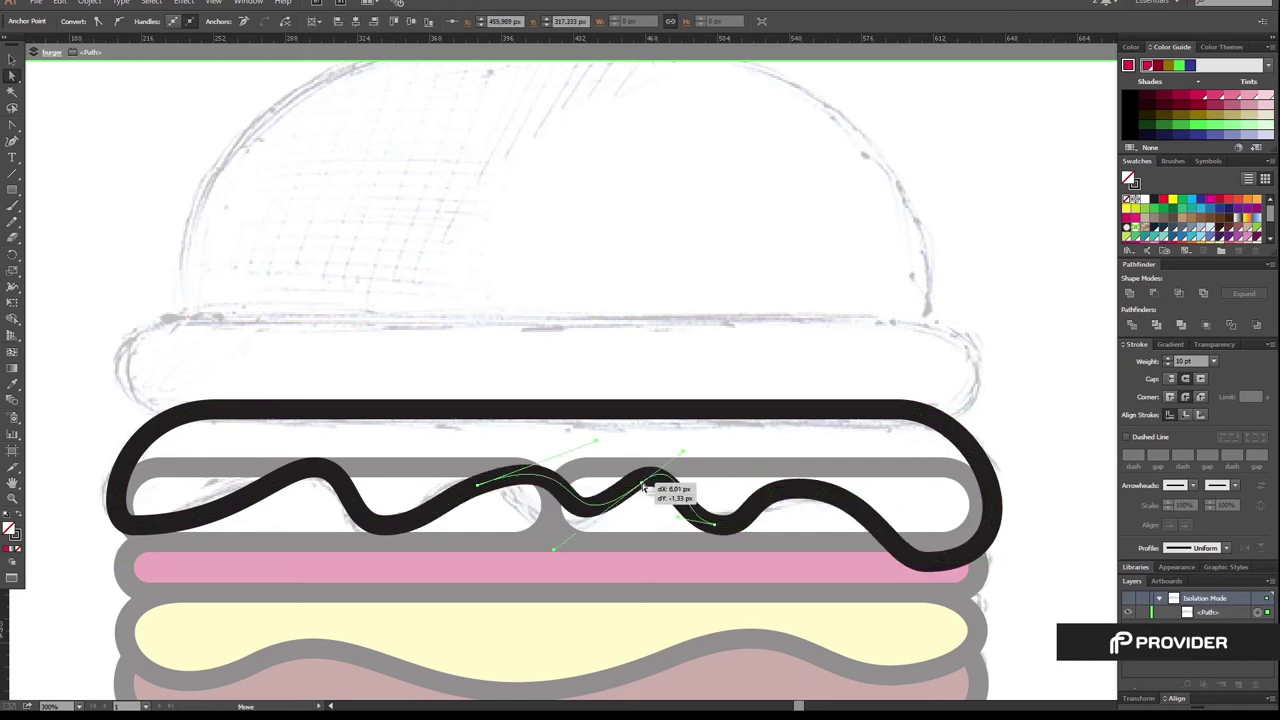
drag(925, 562, 1040, 561)
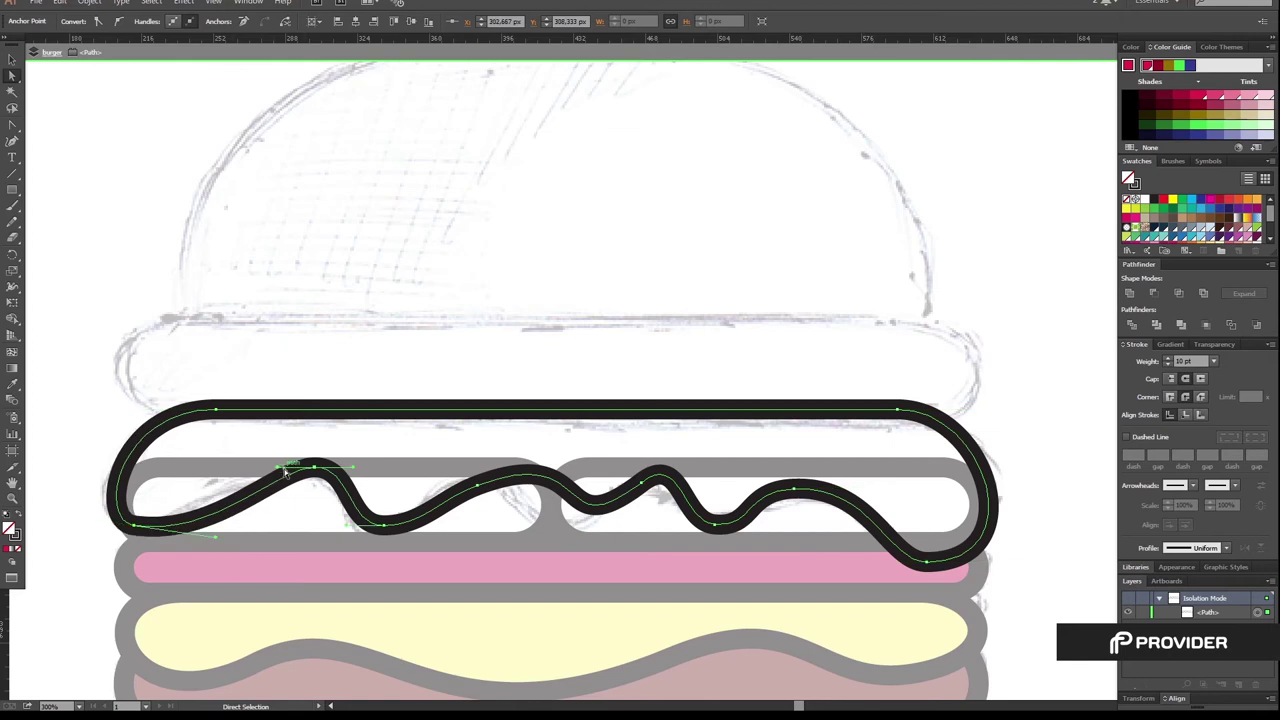
Fill the lettuce green and the shape beneath its waves red, then tweak wave anchors.
click(95, 620)
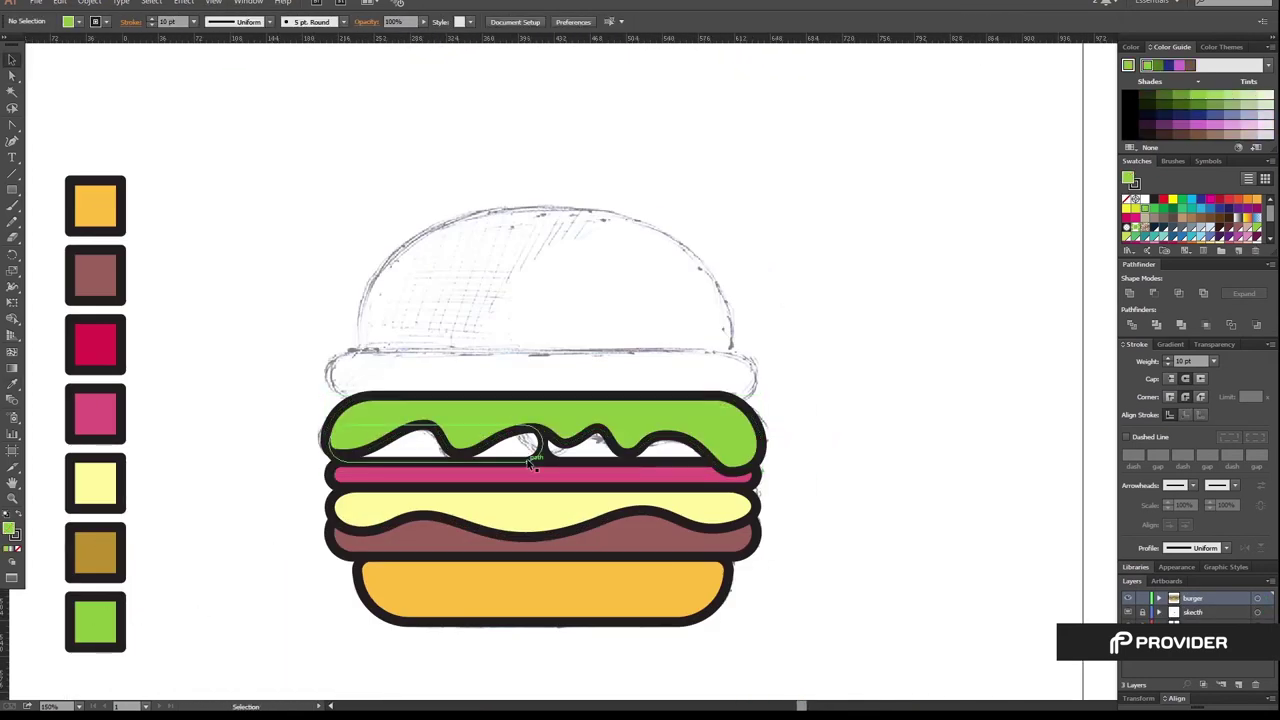
click(95, 345)
key(ctrl+plus)
key(a)
drag(652, 438, 650, 437)
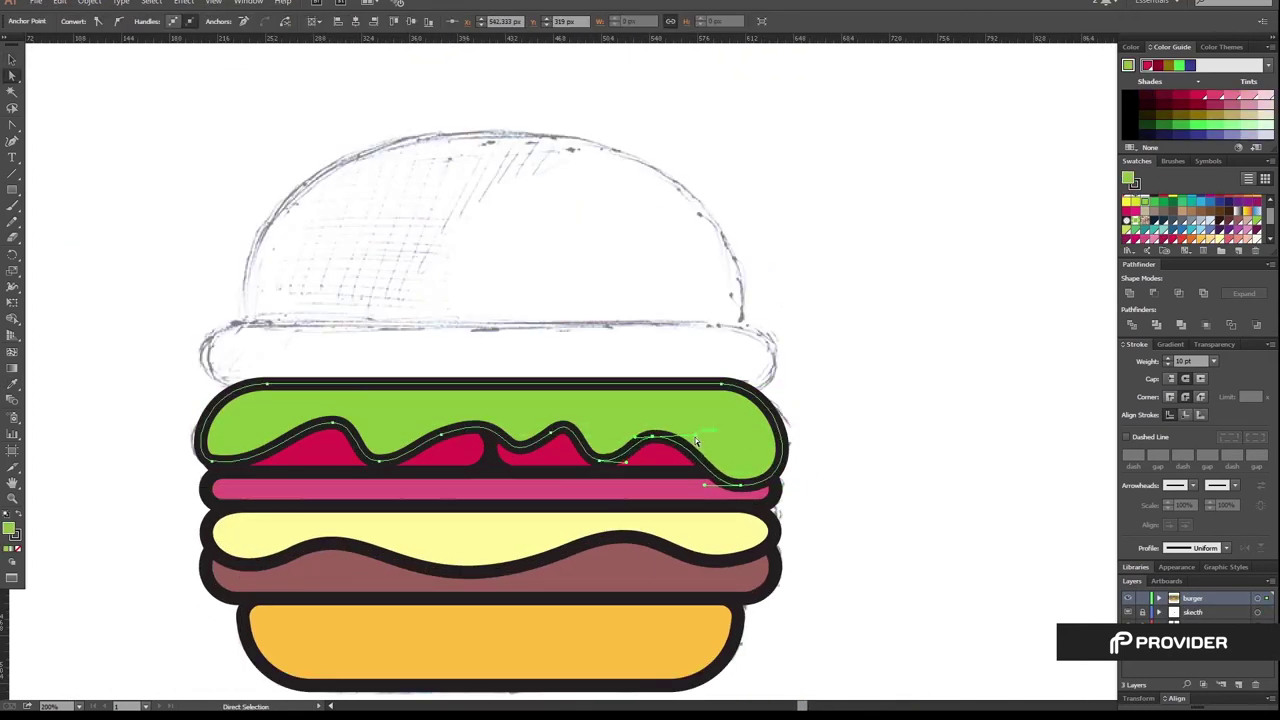
click(440, 435)
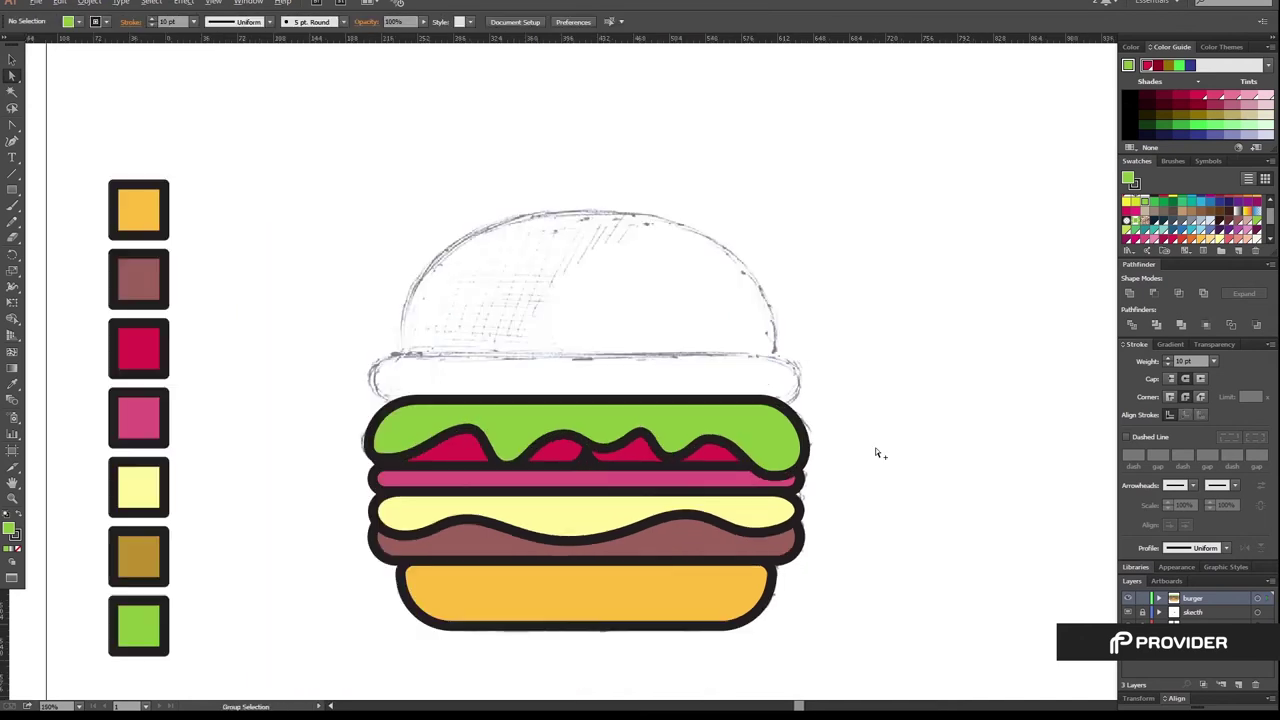
Alt-drag a copy of the brown patty bar up above the lettuce.
click(588, 462)
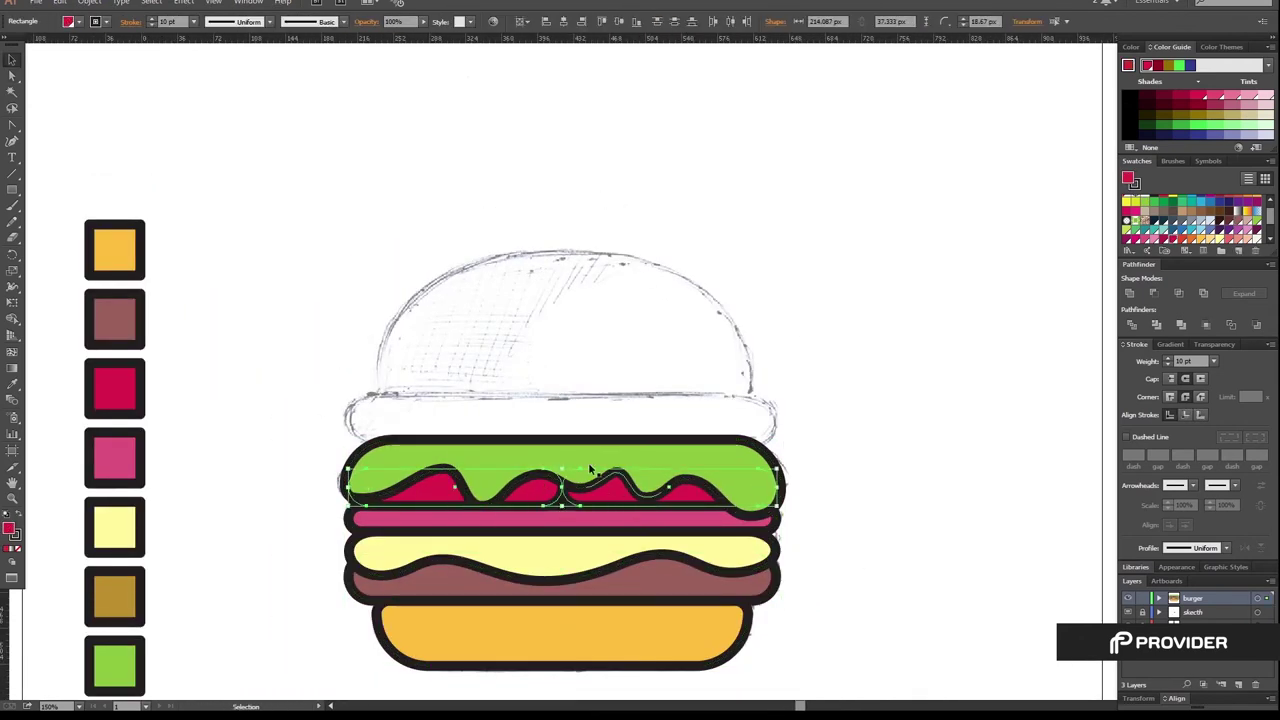
drag(608, 600, 645, 438)
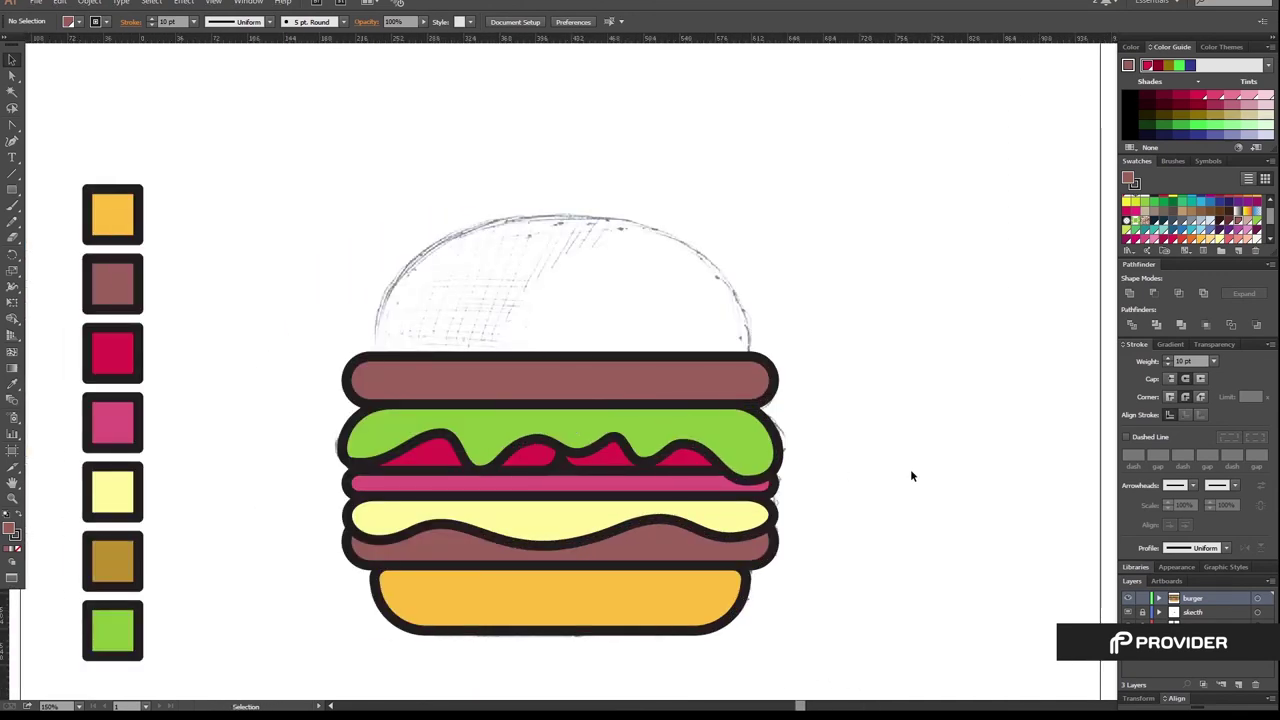
key(l)
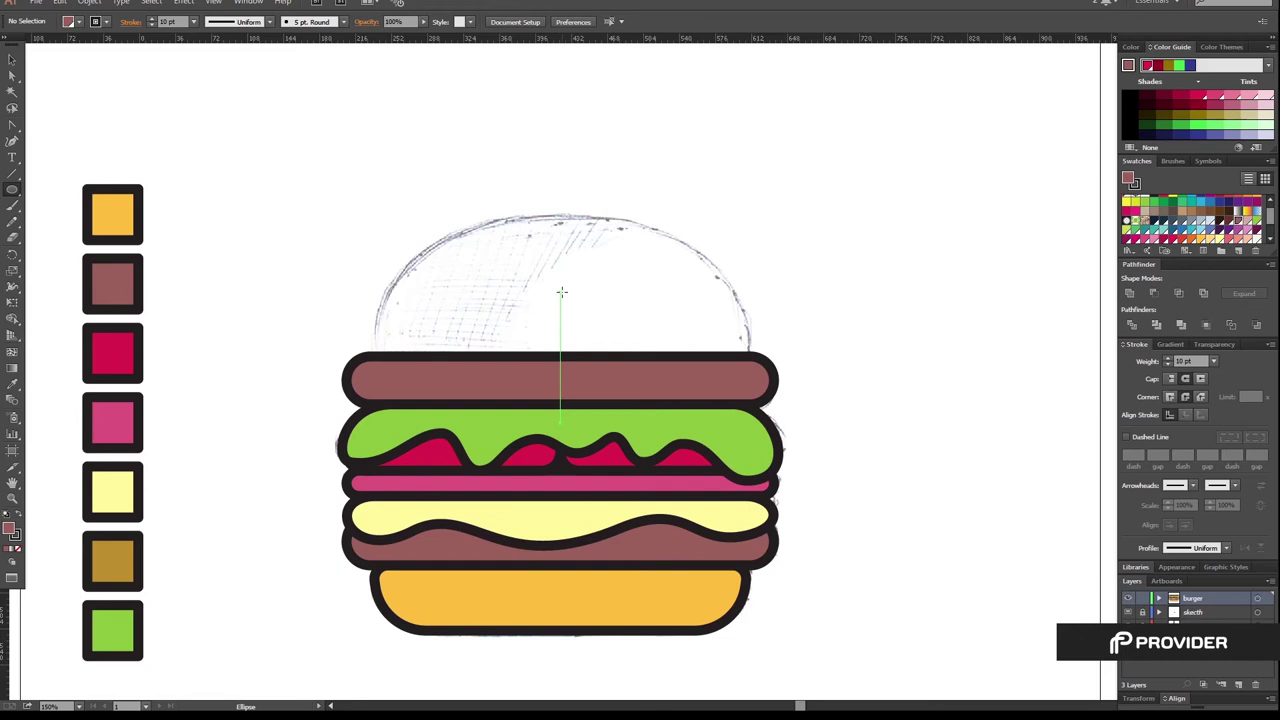
Draw a circle over the top bun sketch and a rectangle covering its lower half.
drag(561, 292, 748, 480)
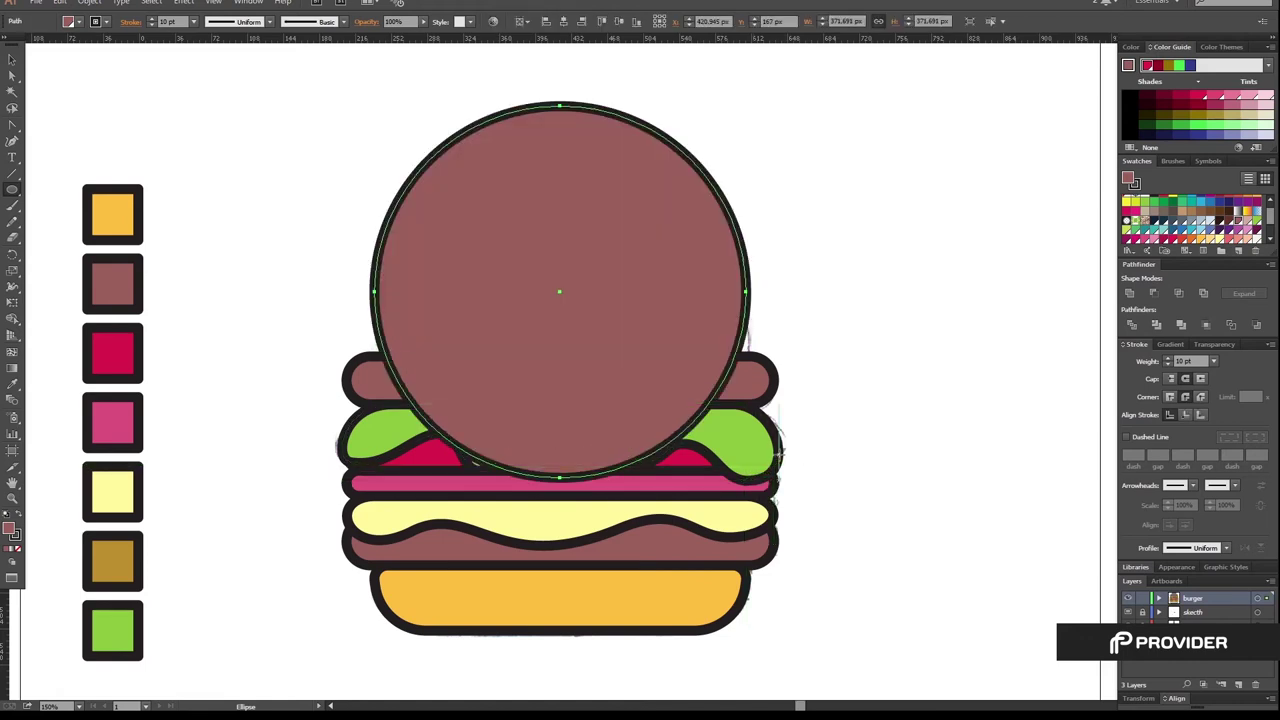
key(m)
drag(559, 291, 771, 443)
drag(560, 149, 560, 291)
Cut the rectangle away with Minus Front and lower the half-dome onto the upper patty.
shift+click(631, 251)
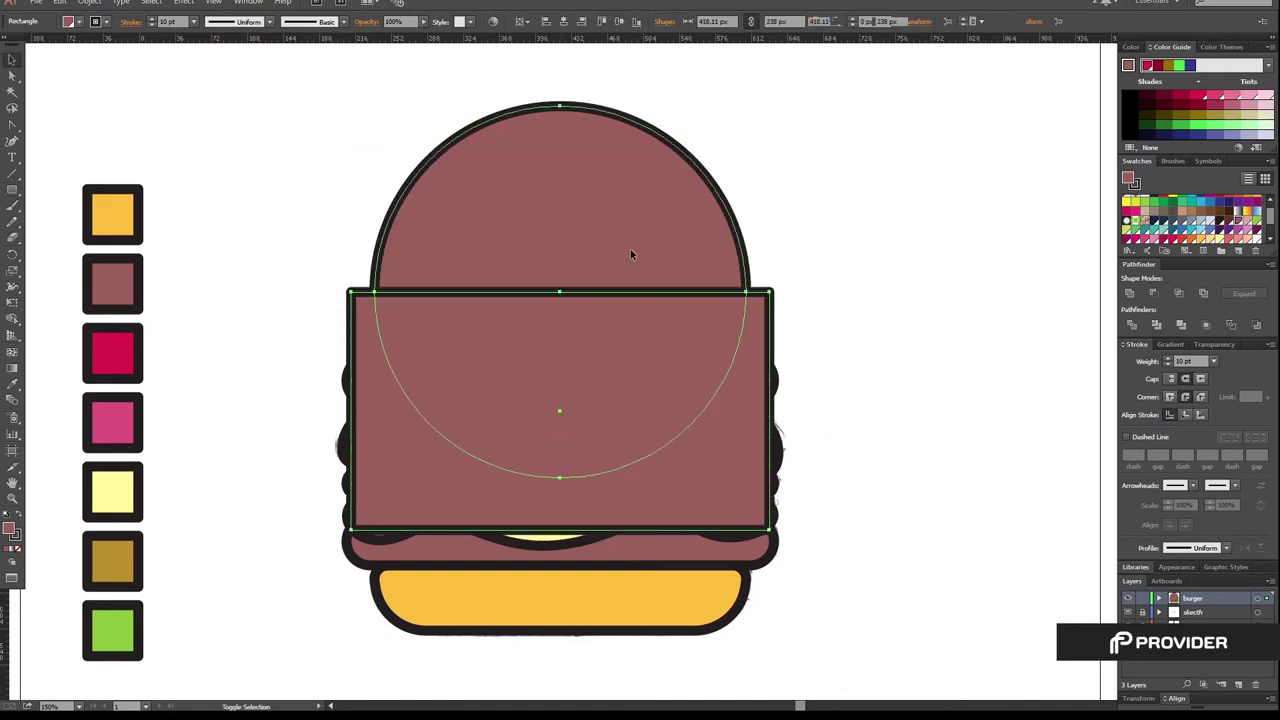
click(1152, 293)
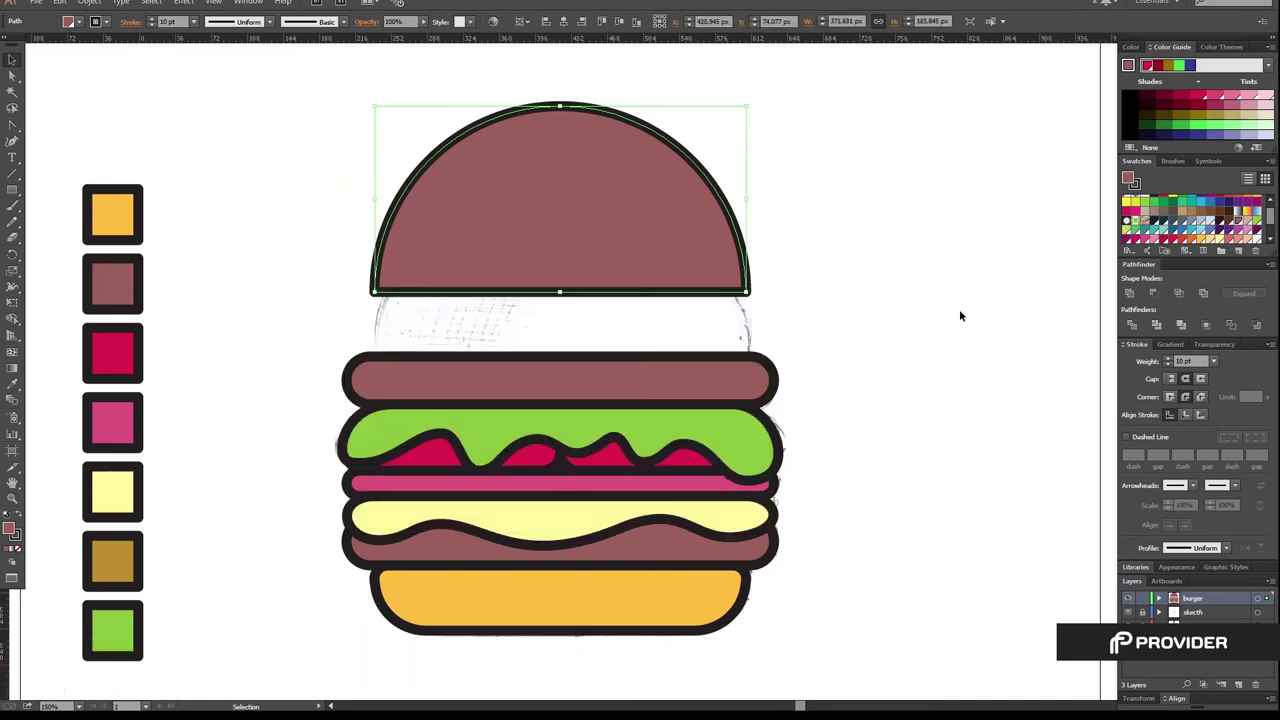
click(850, 304)
click(541, 272)
drag(628, 285, 628, 348)
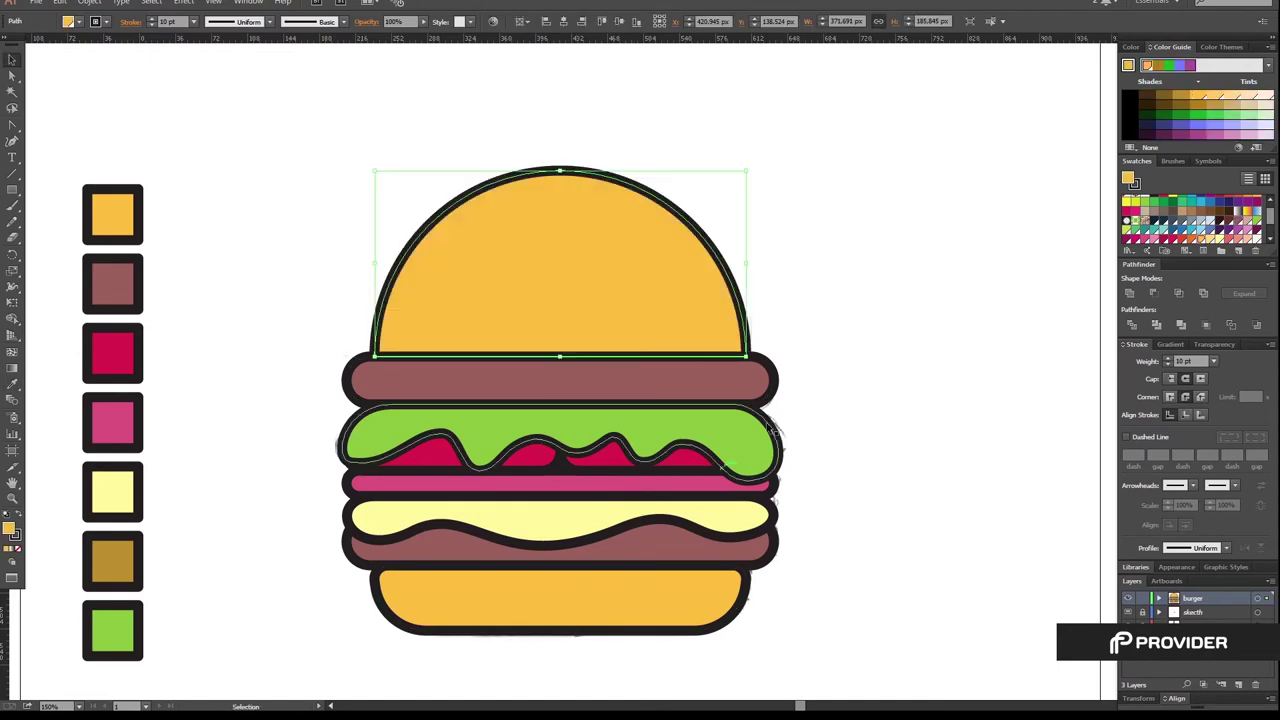
Lower the top bun's peak anchor so the dome becomes broader and flatter.
key(a)
drag(559, 170, 559, 213)
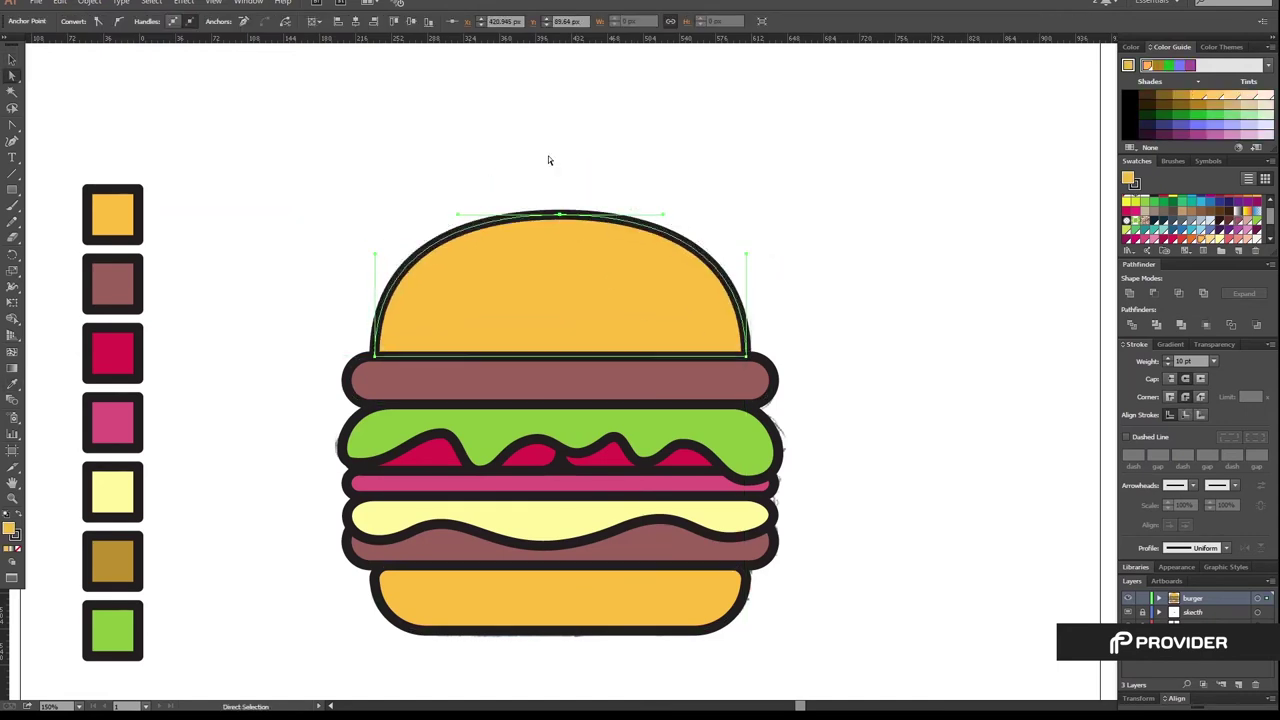
click(745, 356)
key(v)
click(307, 306)
Zoom out and hide the pencil sketch layer, leaving only the burger artwork visible.
key(ctrl+minus)
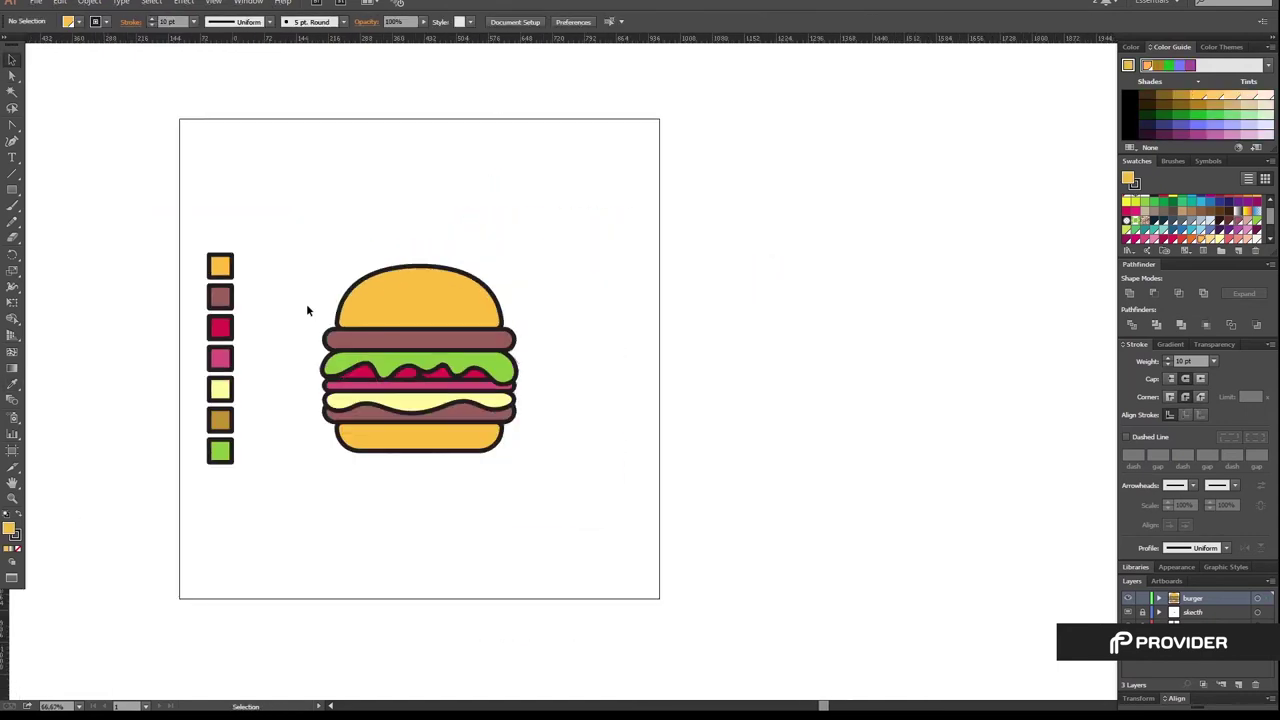
click(1128, 612)
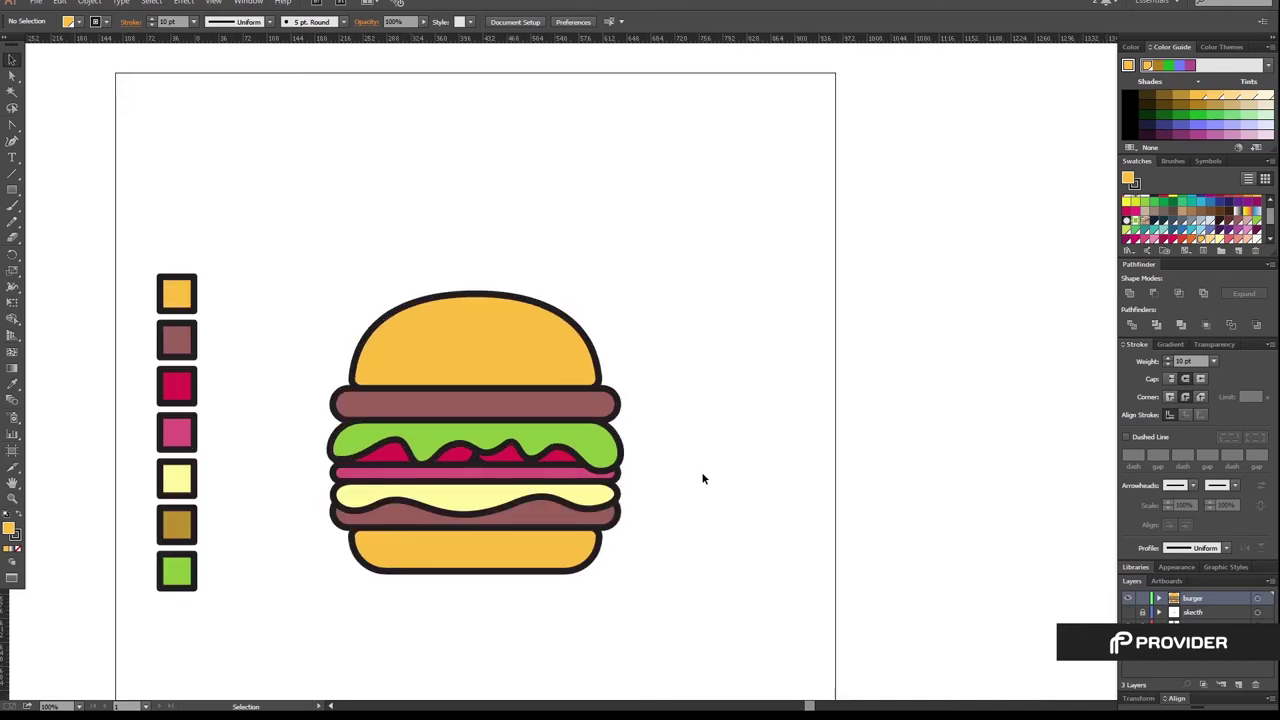
key(a)
scroll(717, 611, up, 2)
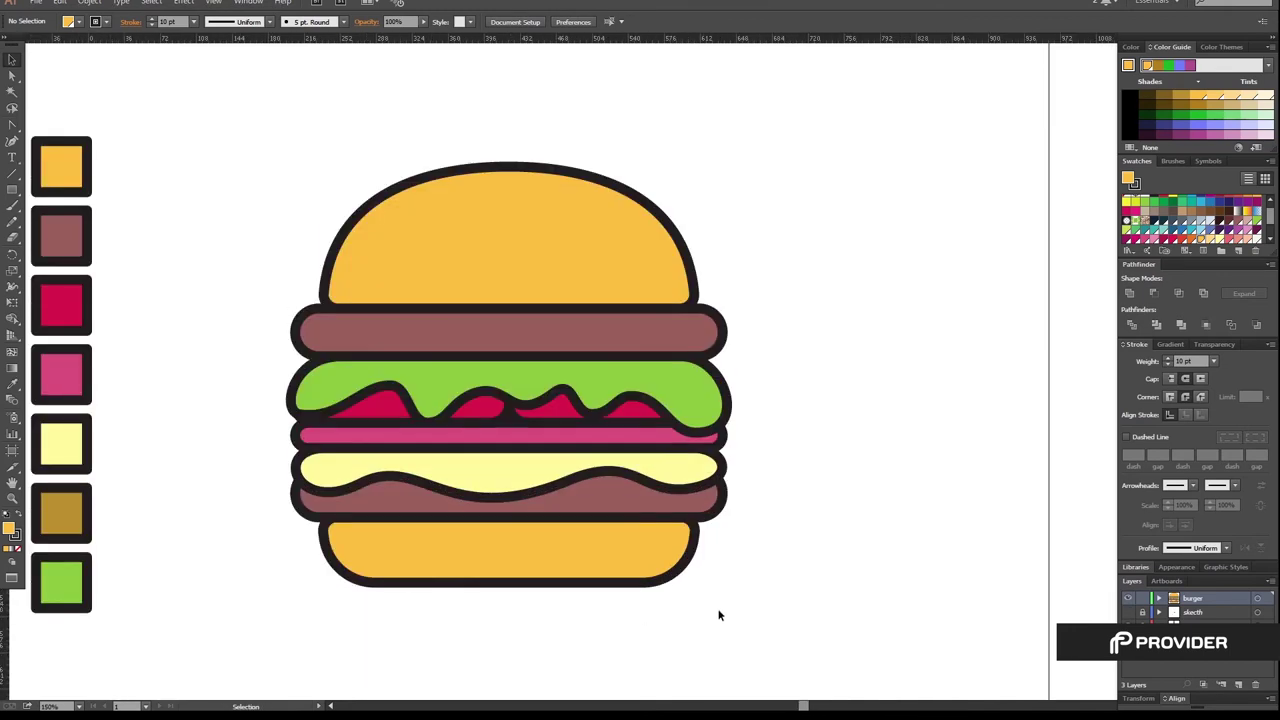
scroll(800, 597, down, 2)
scroll(799, 597, right, 1)
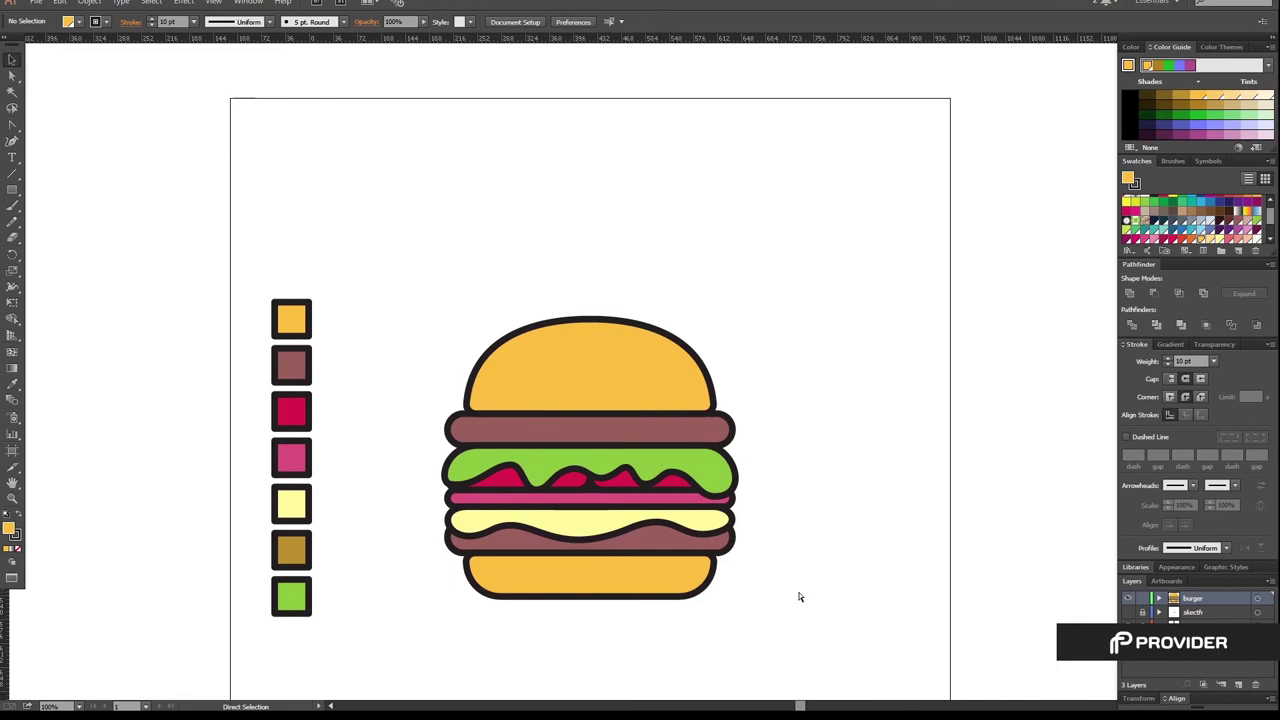
Marquee-select the whole burger and run Object > Expand with Fill and Stroke checked.
drag(781, 633, 419, 244)
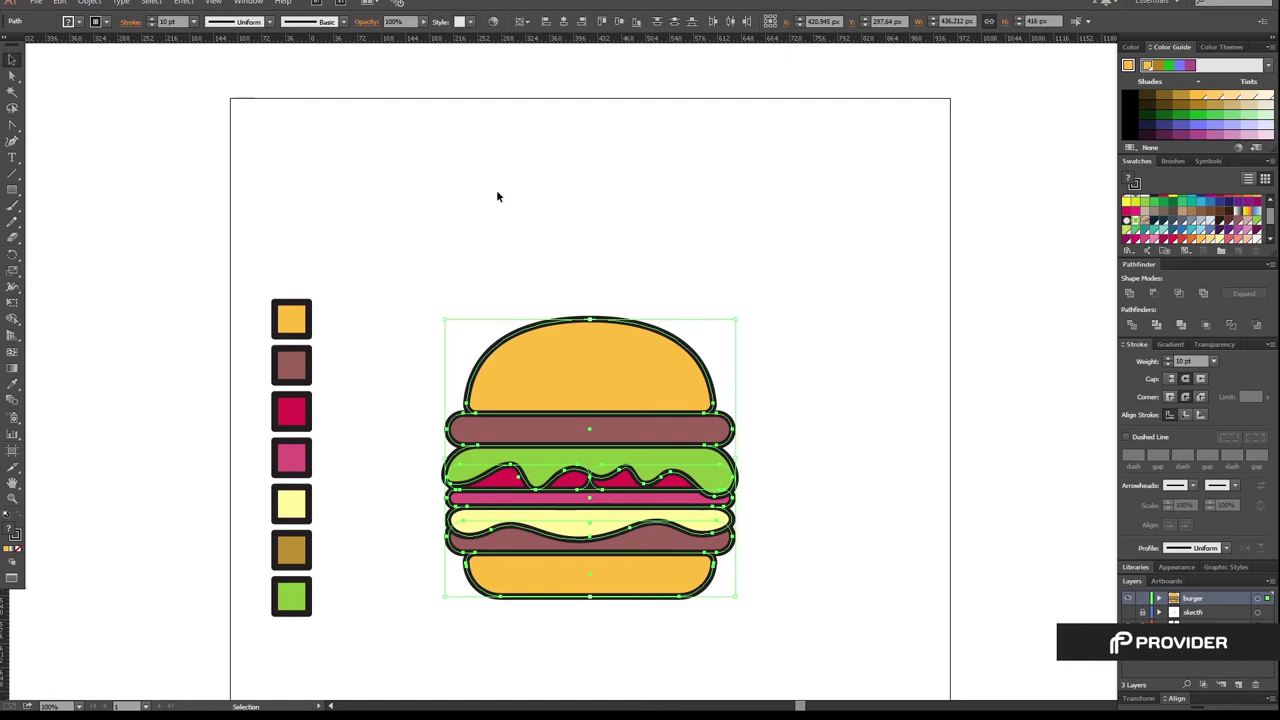
click(90, 3)
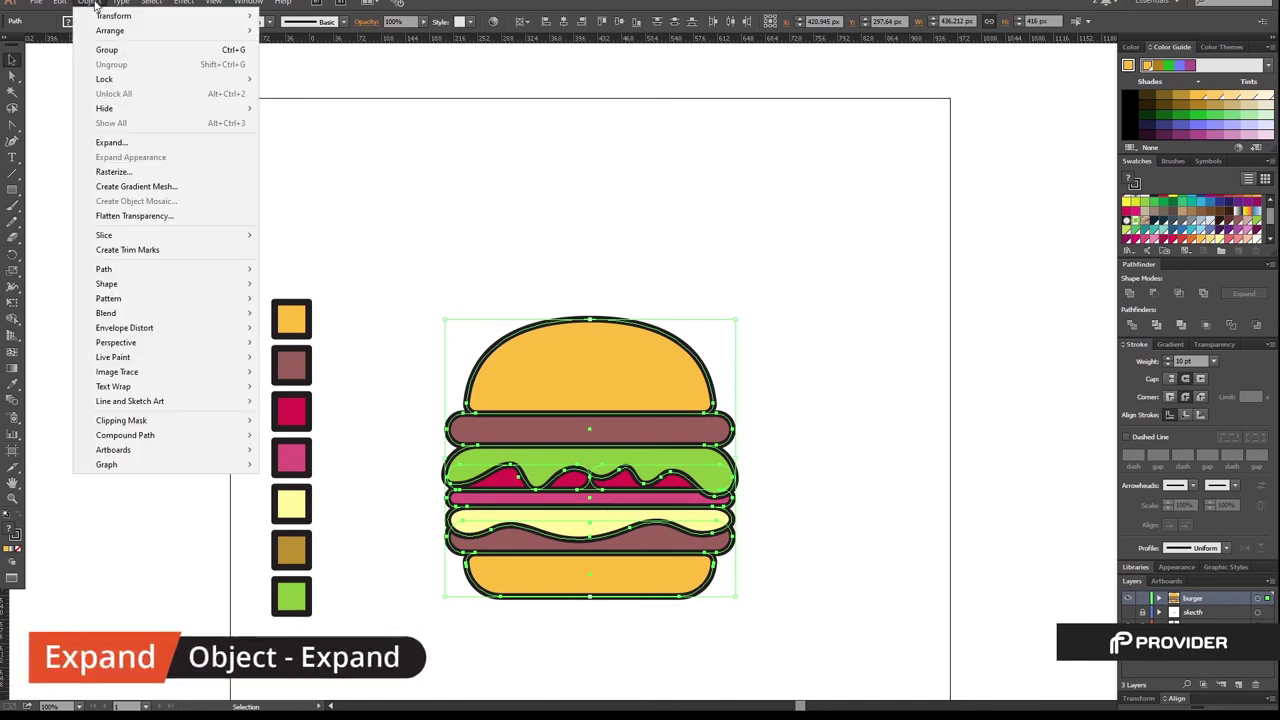
click(139, 145)
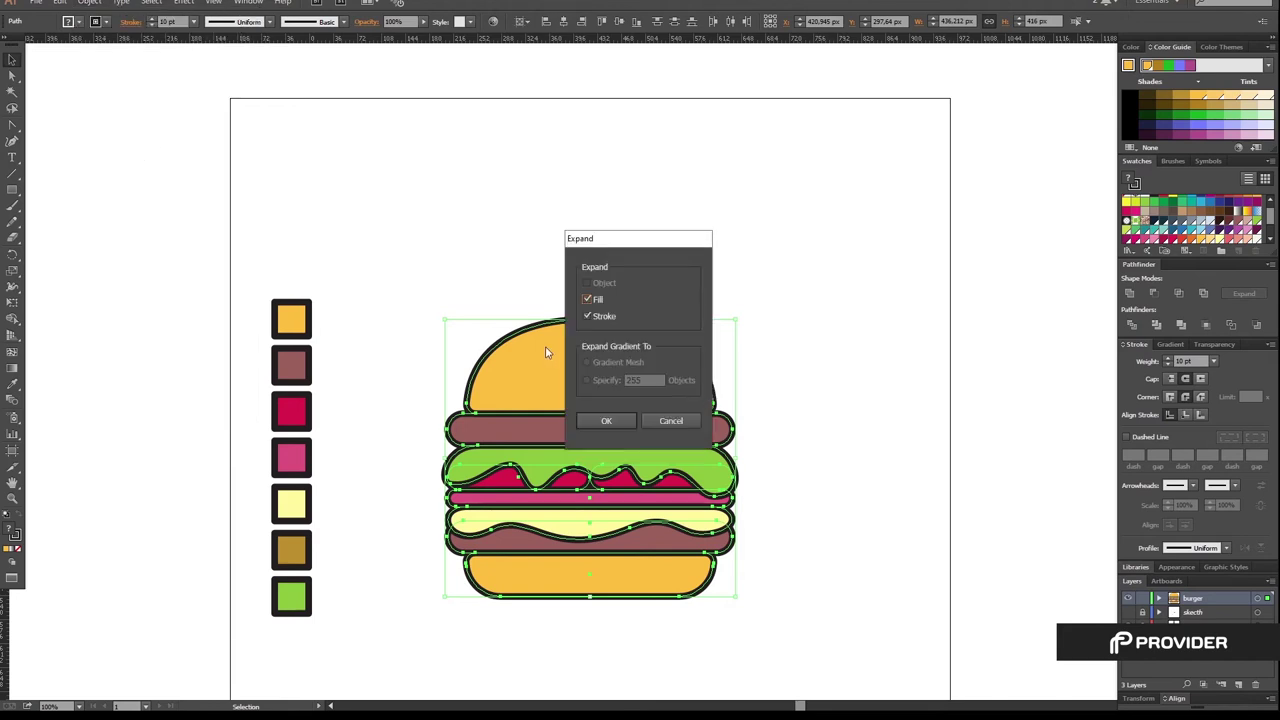
click(616, 422)
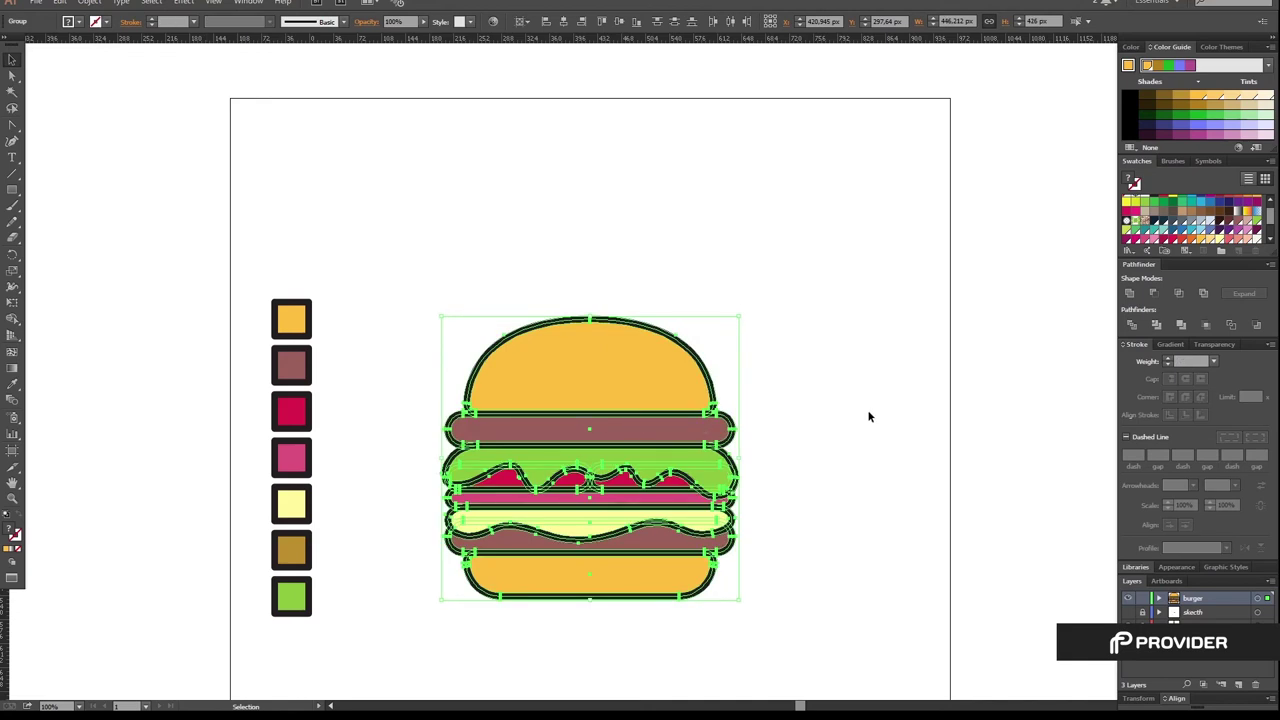
Select the pink sauce layer and Pathfinder-Trim its hidden overlapping parts.
click(763, 408)
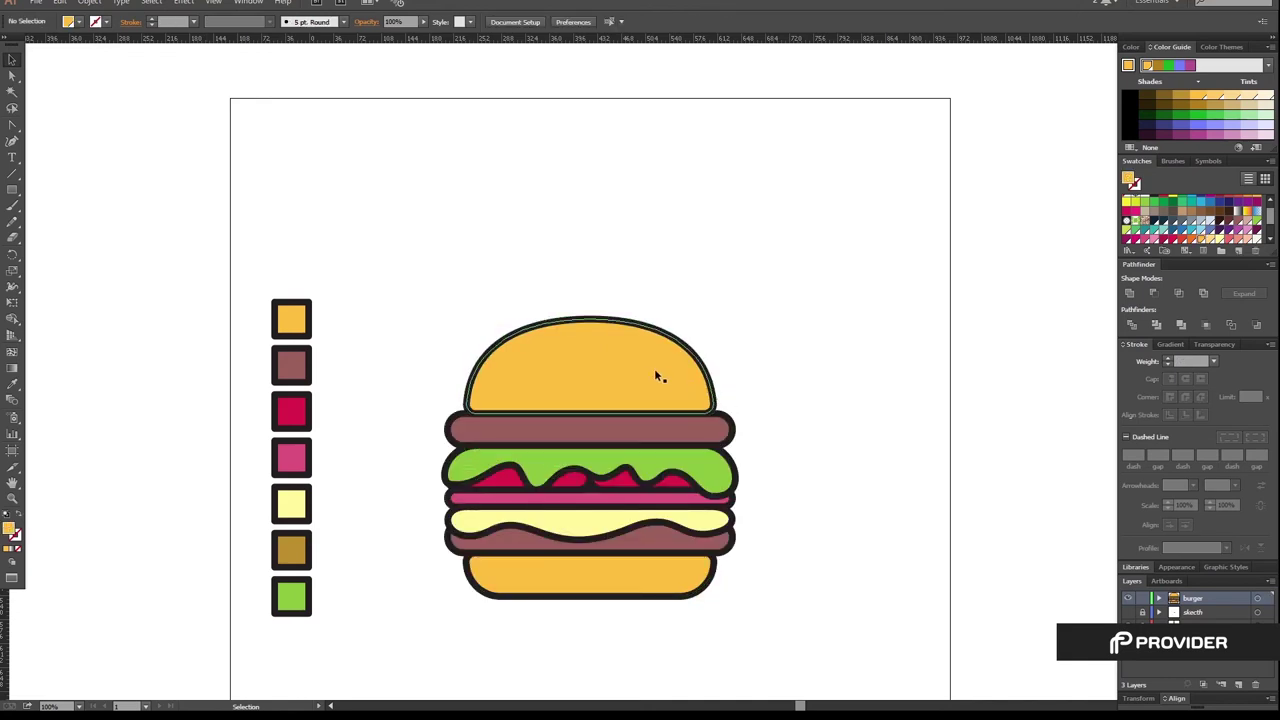
click(654, 372)
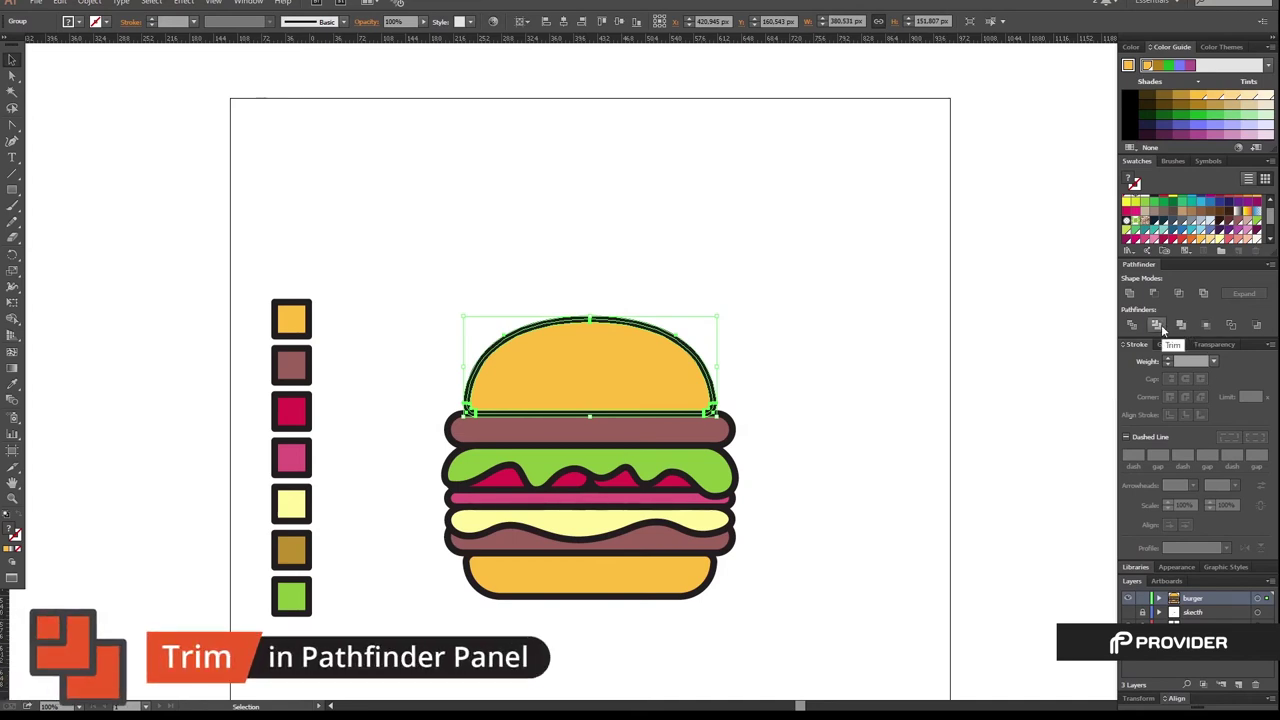
shift+click(699, 430)
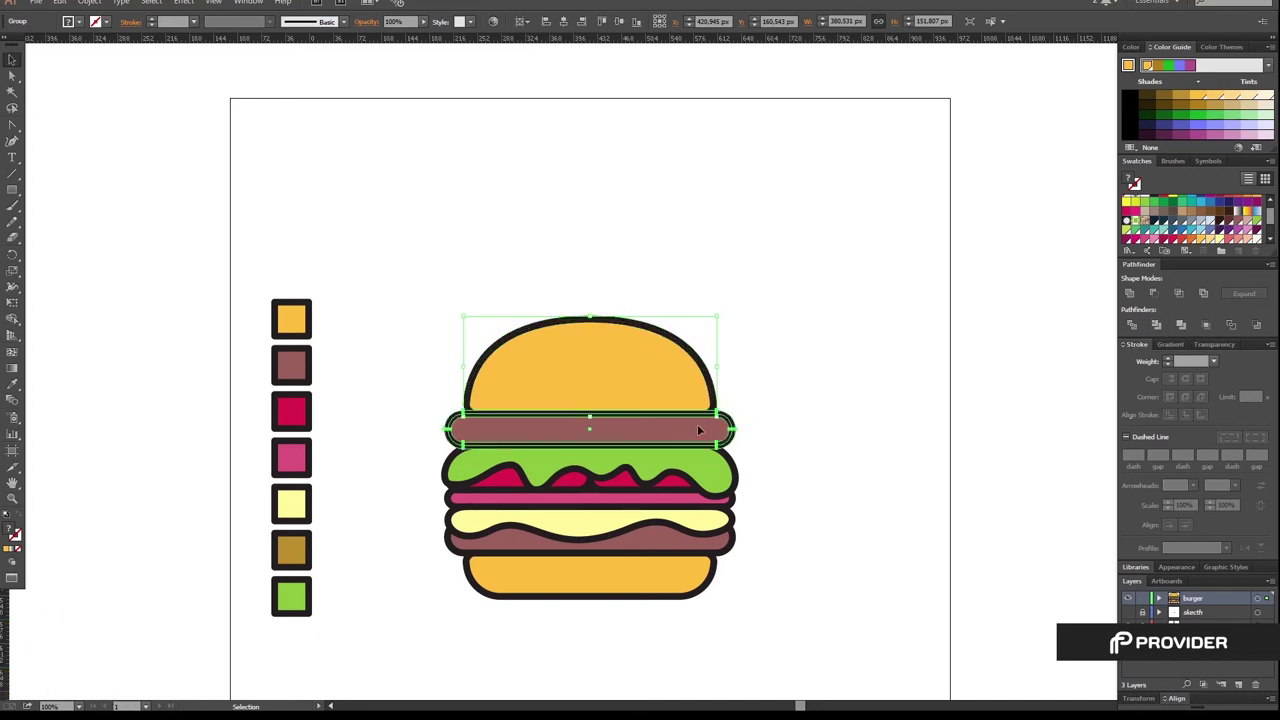
click(909, 437)
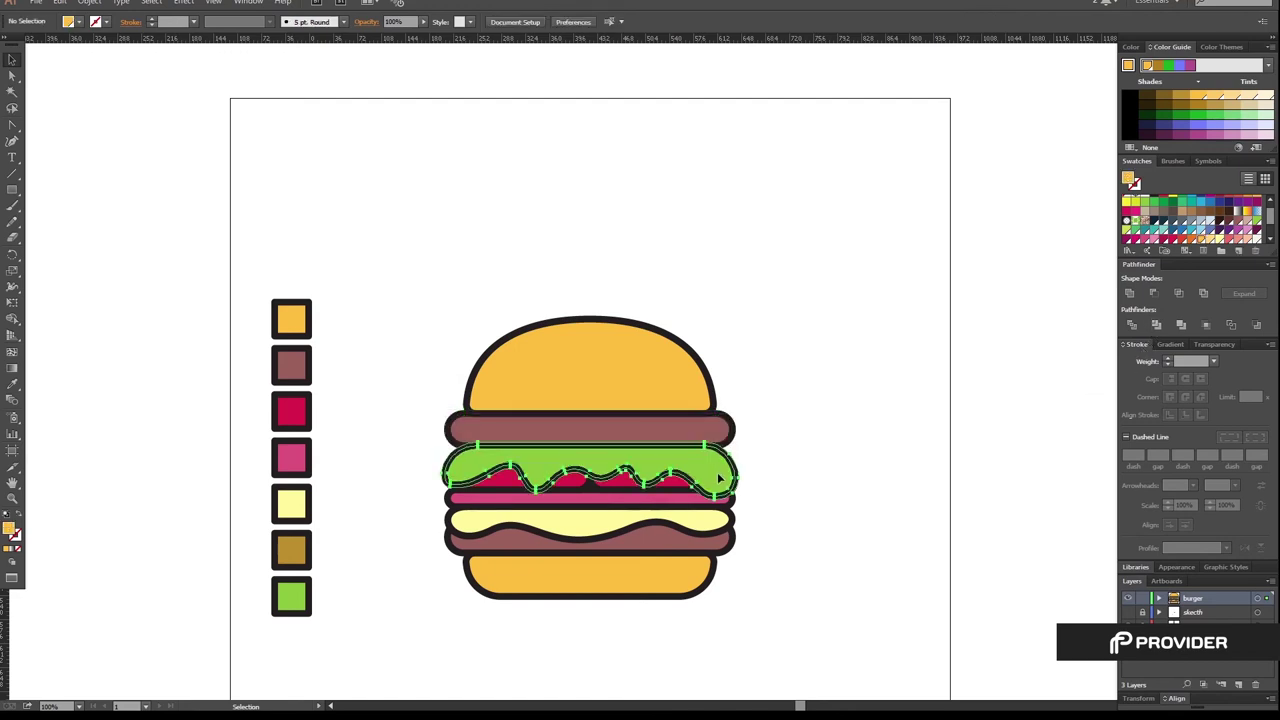
click(622, 503)
click(1156, 325)
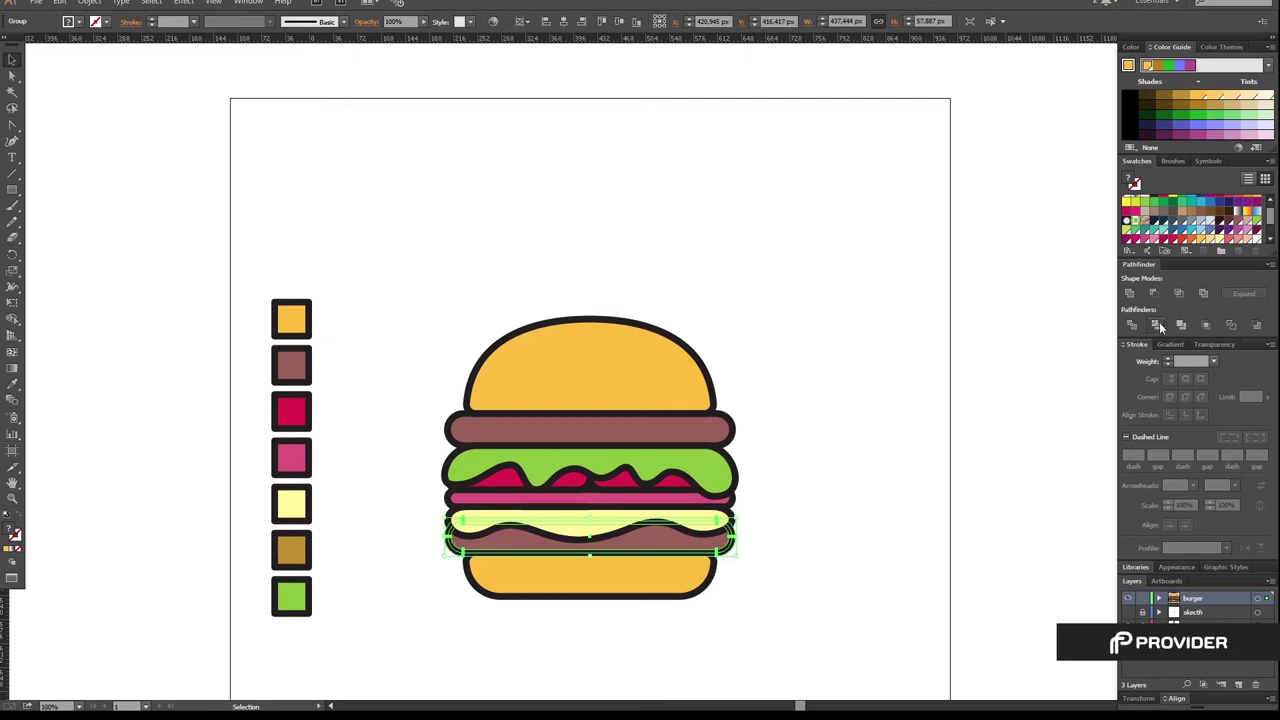
Trim the lettuce and red tomato layers, then marquee-select the whole burger.
click(1156, 325)
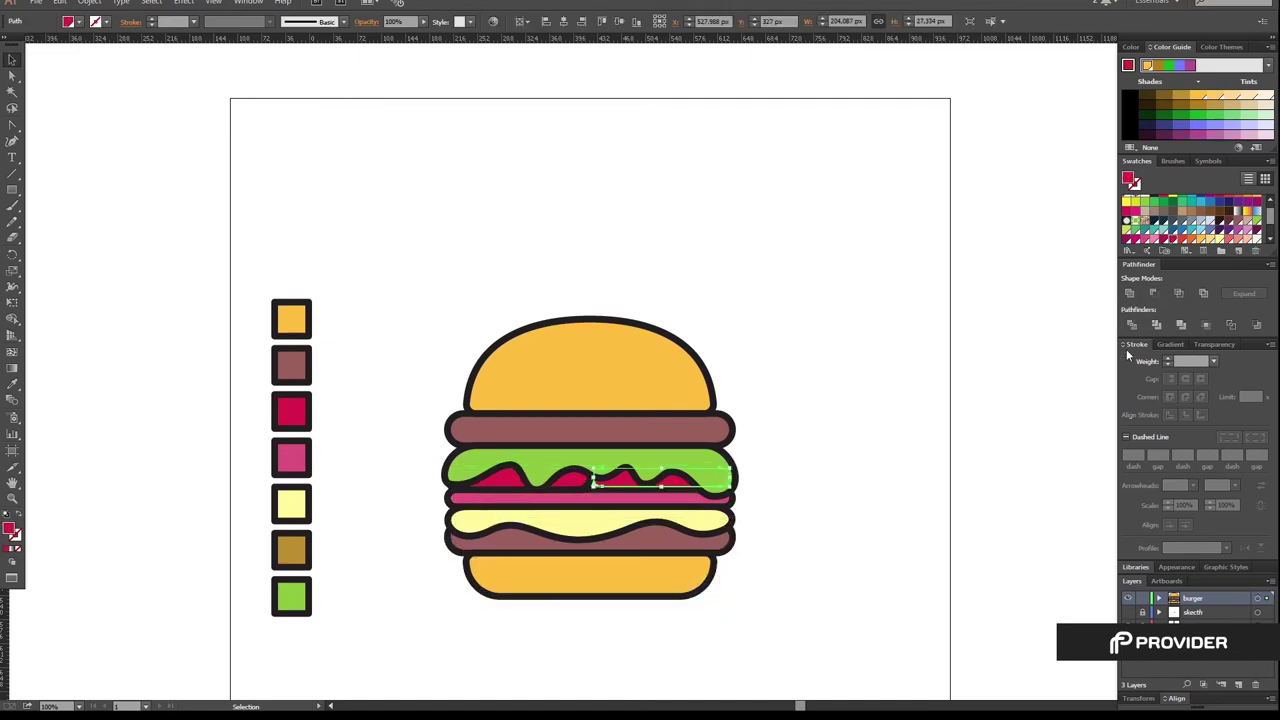
click(1156, 325)
click(860, 370)
click(588, 370)
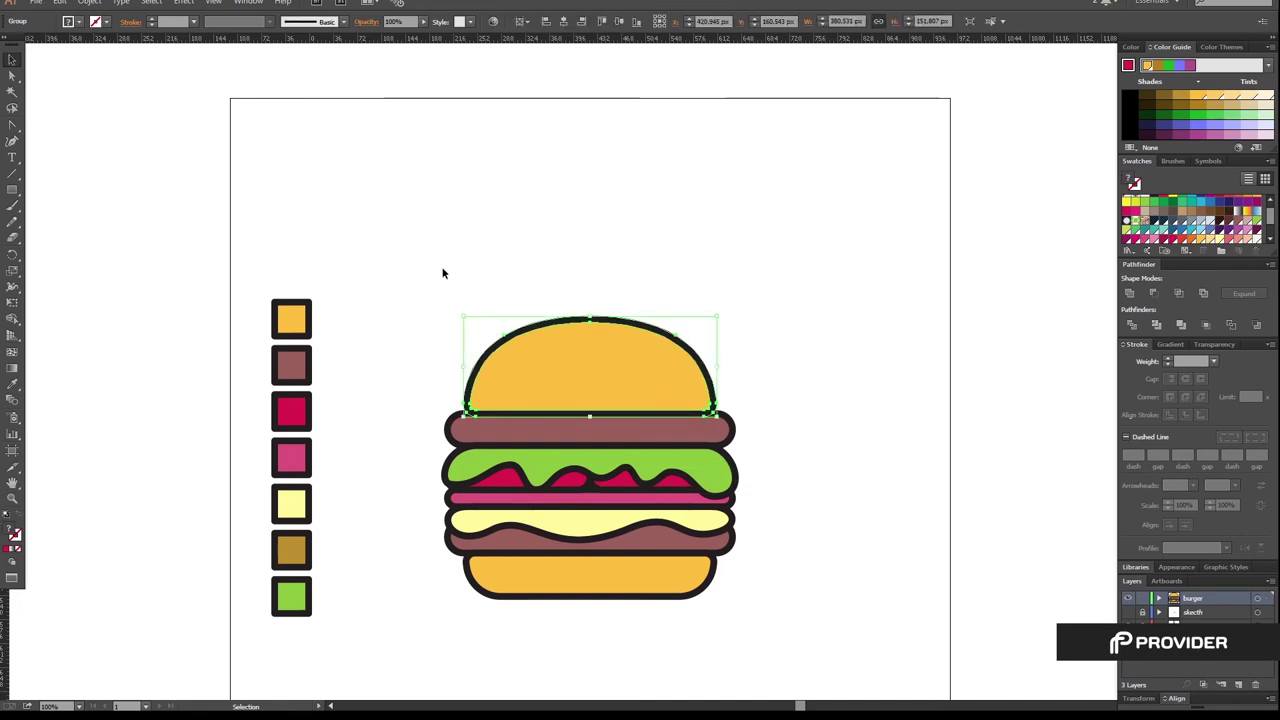
mouse_move(436, 268)
mouse_down()
mouse_move(770, 632)
mouse_move(811, 645)
mouse_up()
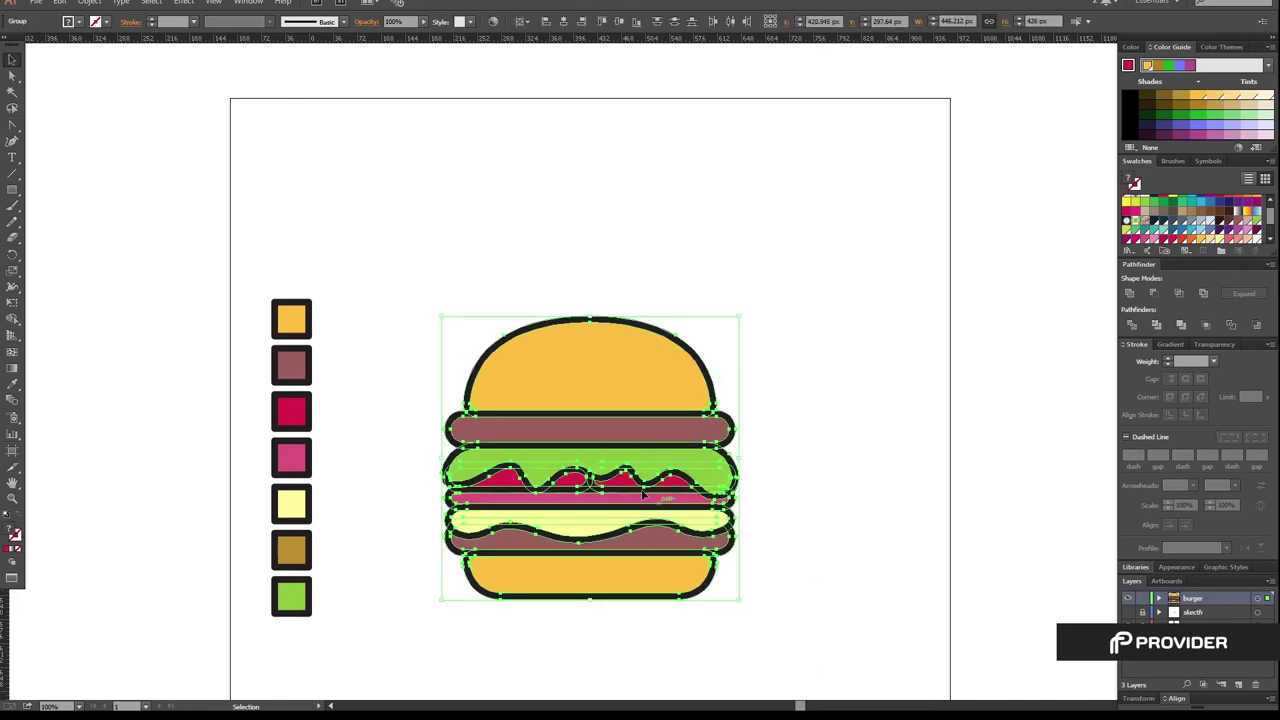
Ungroup the burger artwork into separate fill and outline shapes.
right_click(640, 493)
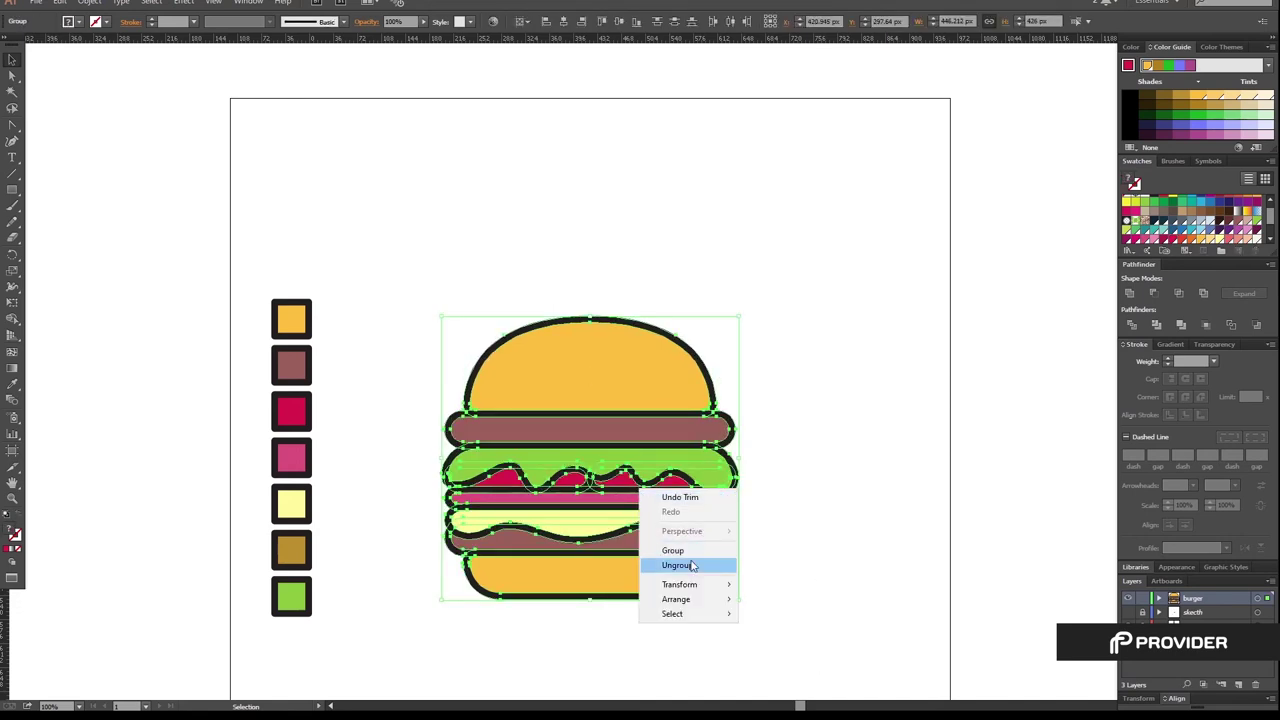
click(690, 563)
click(606, 368)
Test-drag the top and bottom bun fills off their outlines, undoing each move.
drag(606, 370, 778, 409)
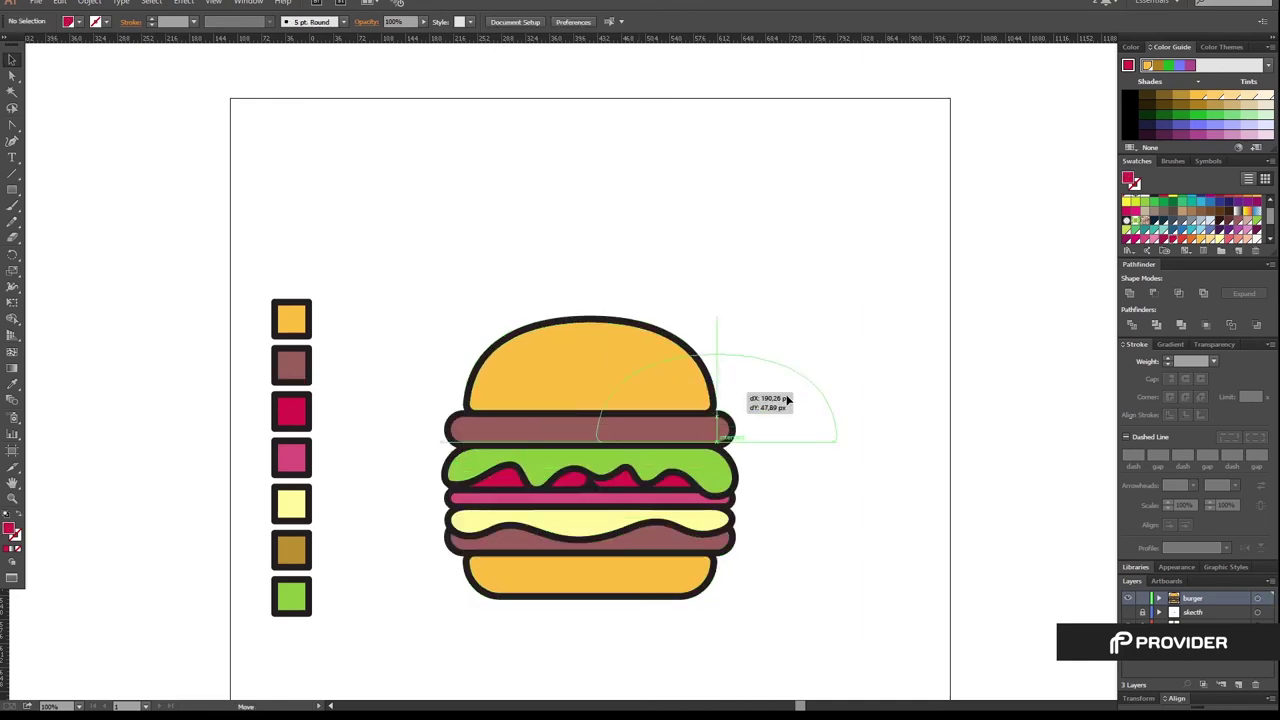
key(ctrl+z)
drag(612, 570, 848, 621)
key(ctrl+z)
click(820, 640)
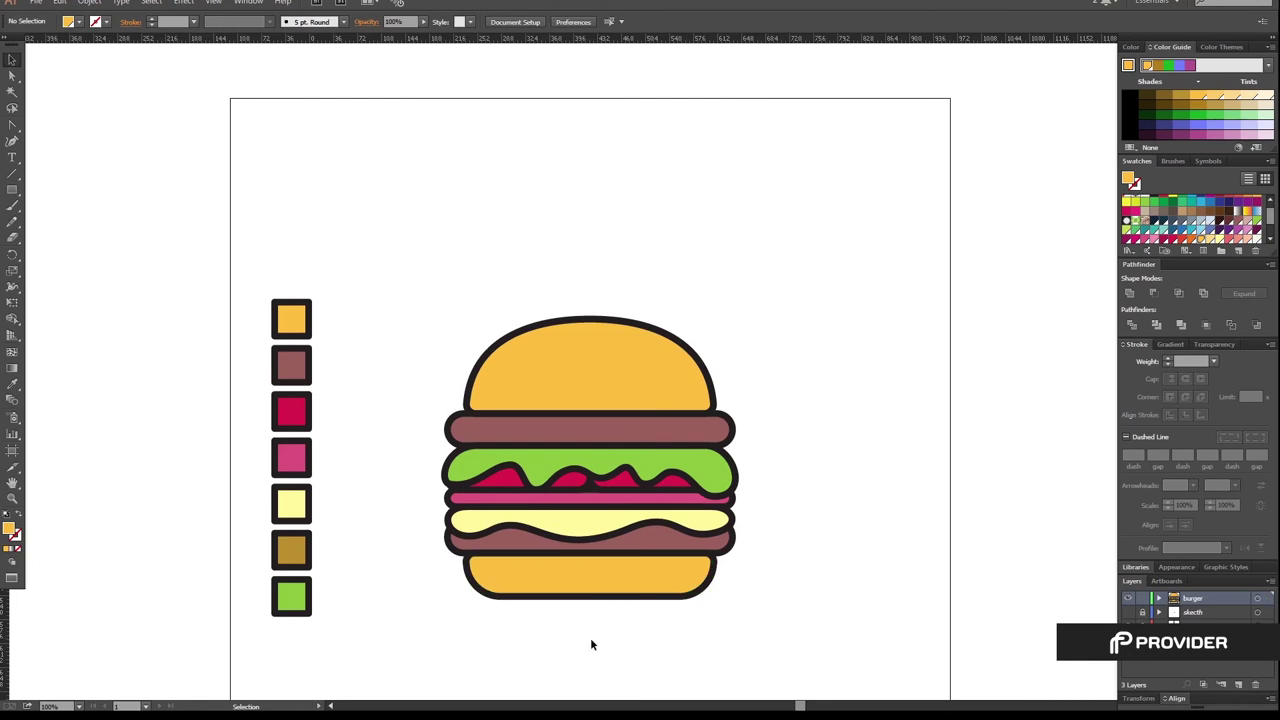
Paste a copy of the bottom bun fill in front and offset it slightly right.
click(564, 576)
key(ctrl+c)
key(ctrl+f)
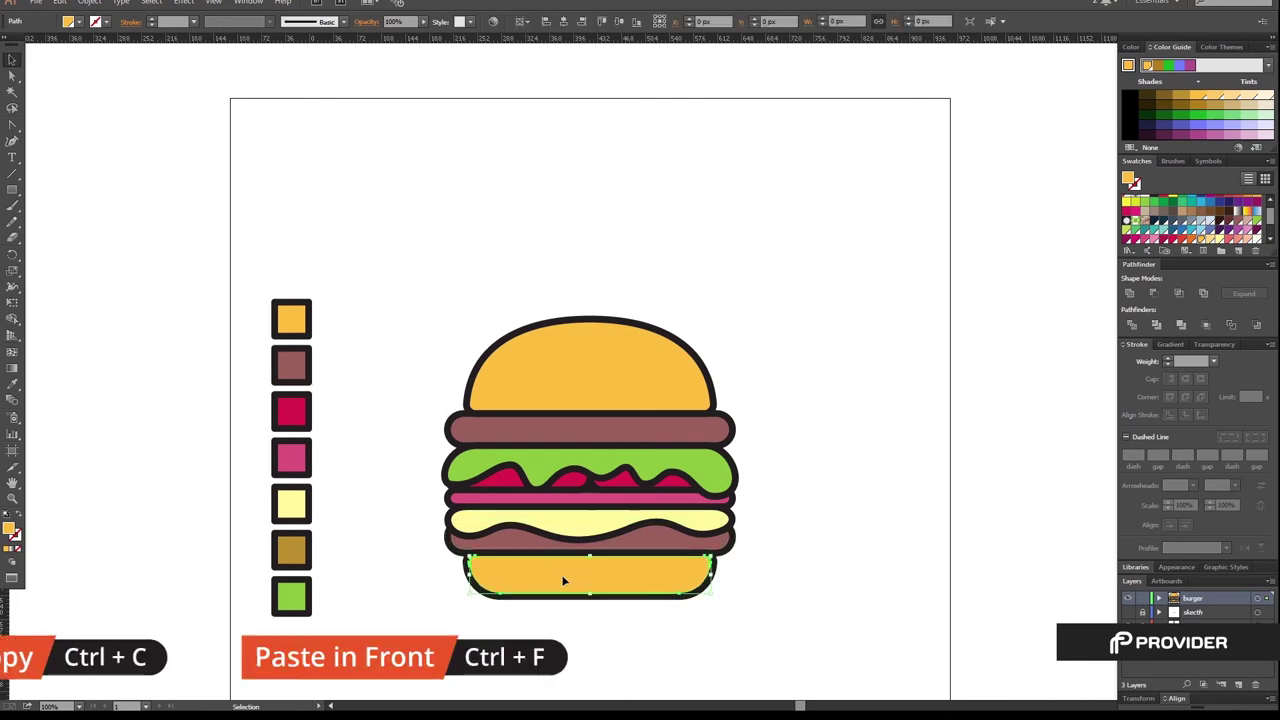
key(a)
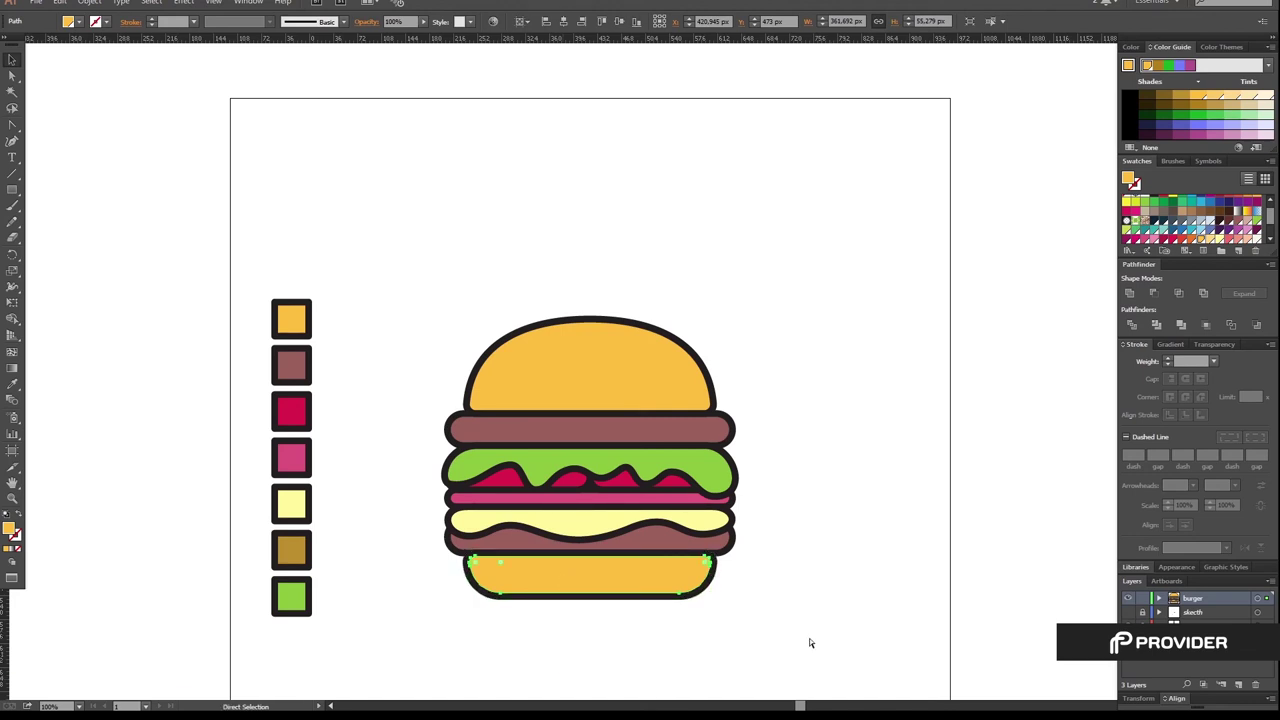
key(v)
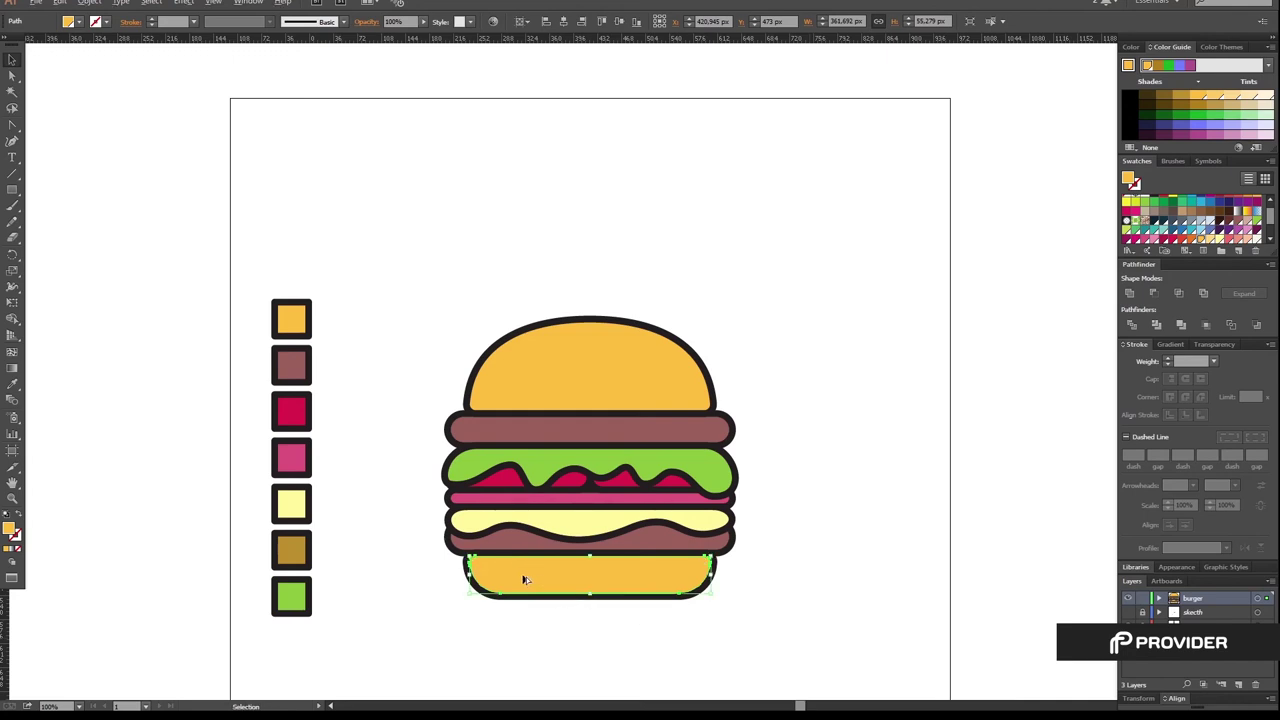
drag(529, 576, 537, 571)
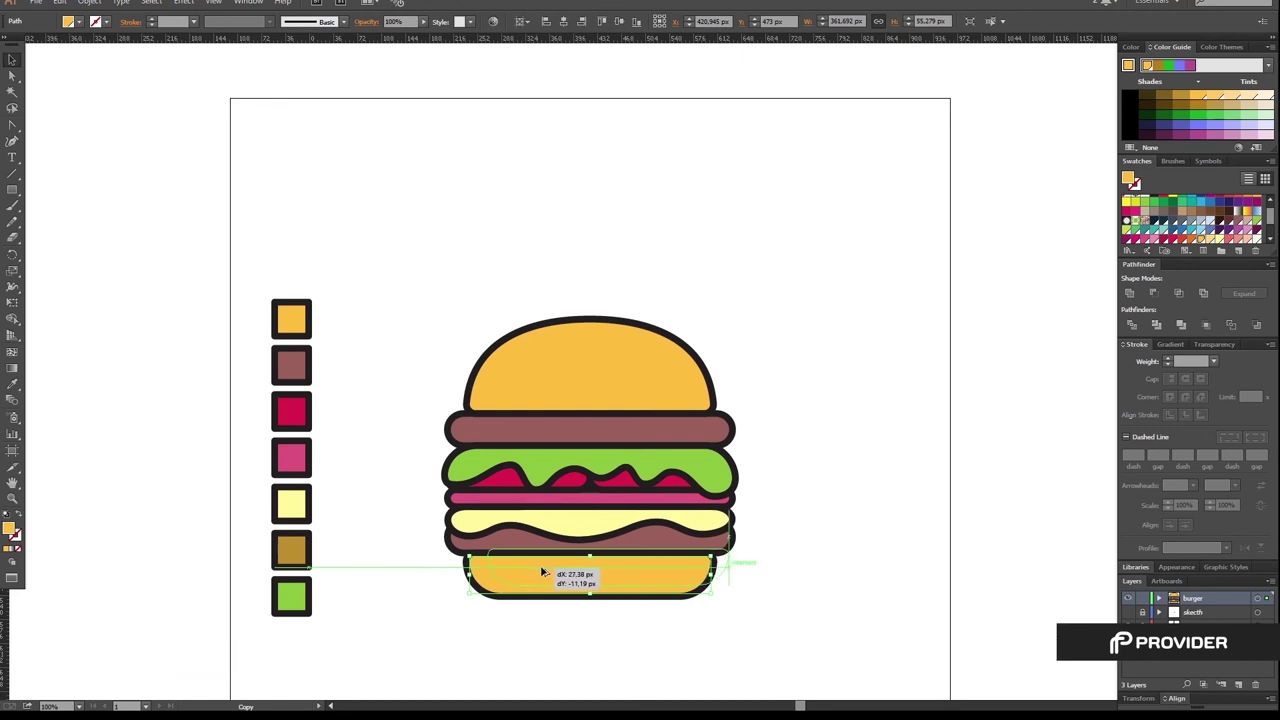
drag(537, 571, 547, 573)
drag(546, 572, 547, 573)
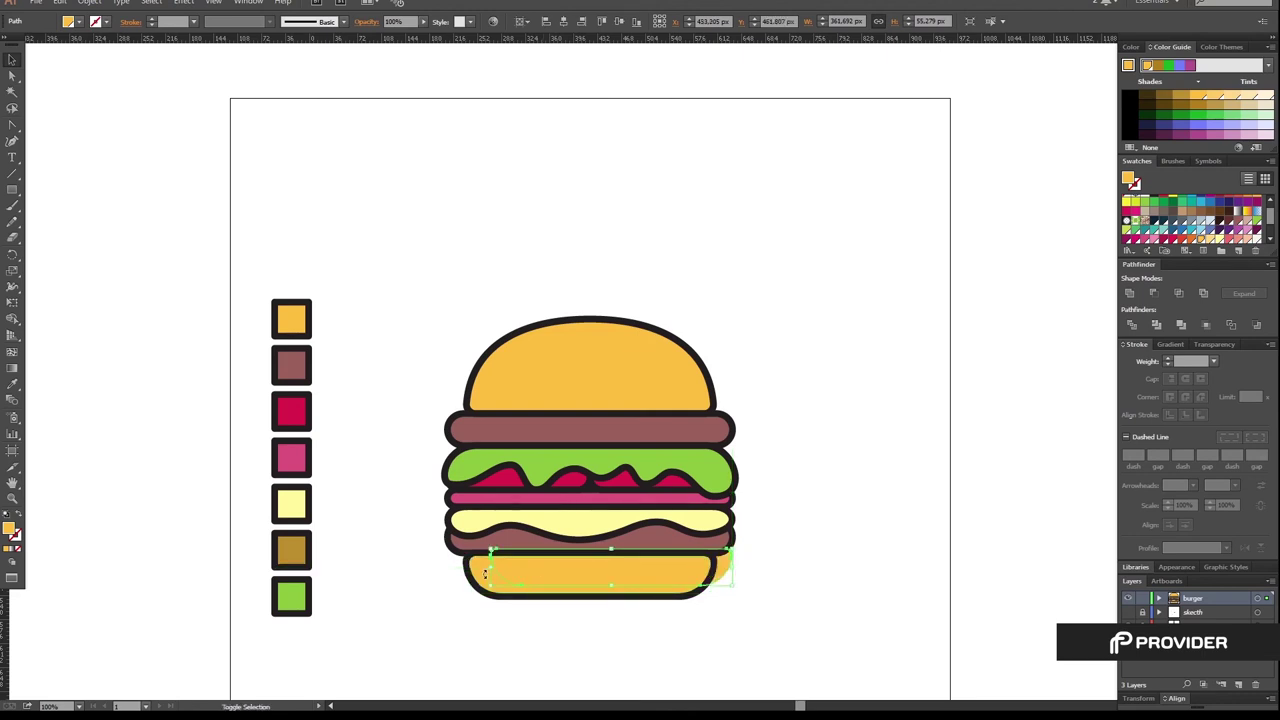
Minus Front the offset copy and fill the resulting crescent darker orange.
shift+click(479, 579)
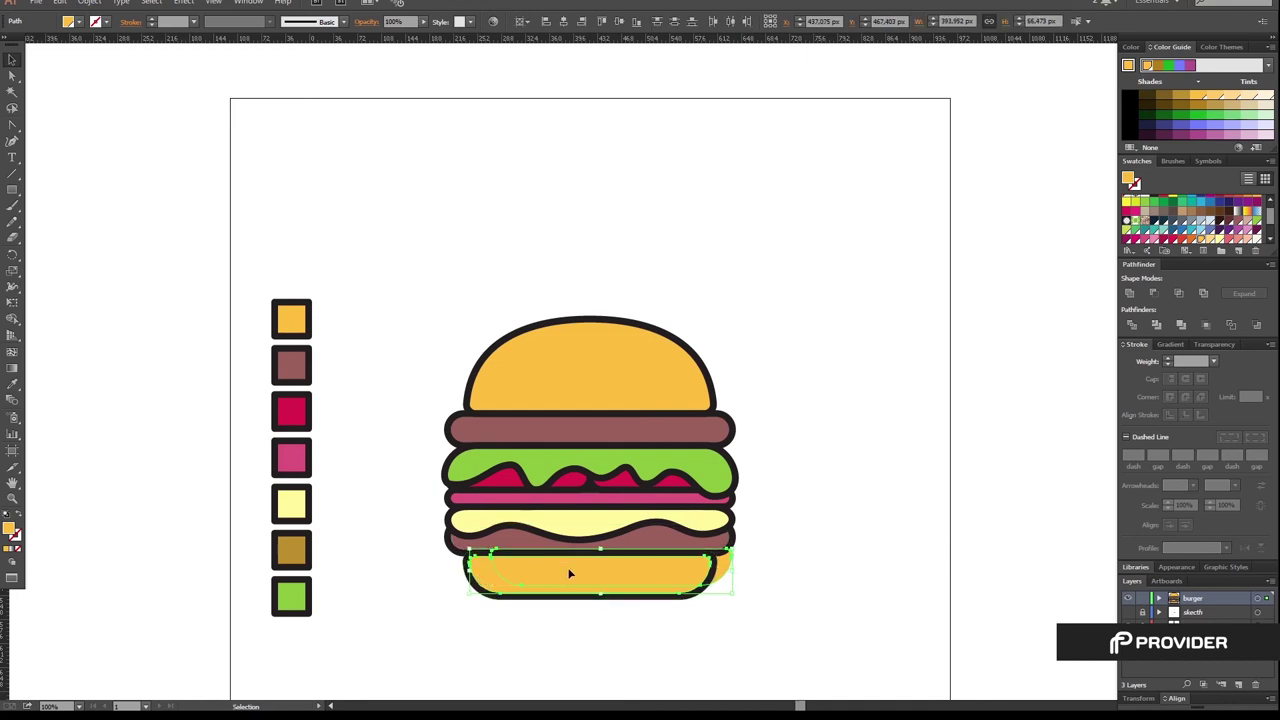
click(1152, 294)
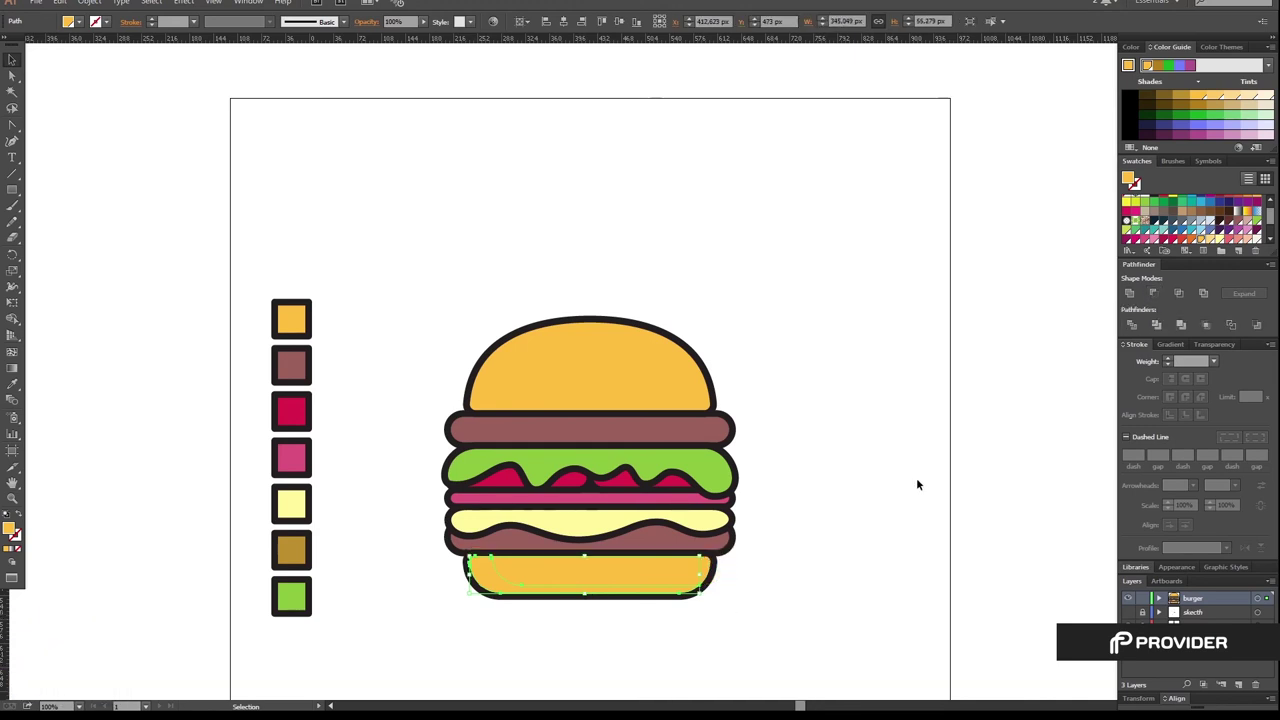
click(1183, 100)
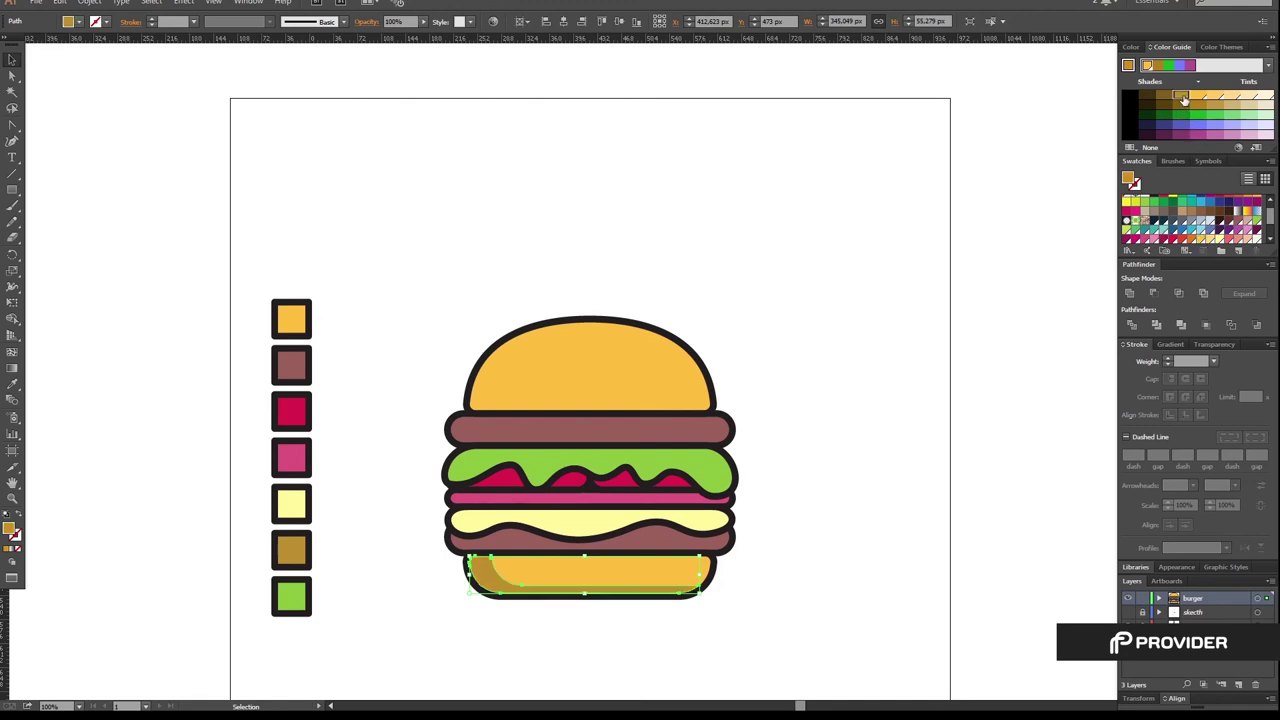
click(769, 575)
Offset copies of the top bun and top patty and subtract them for left-side shadows.
key(ctrl+plus)
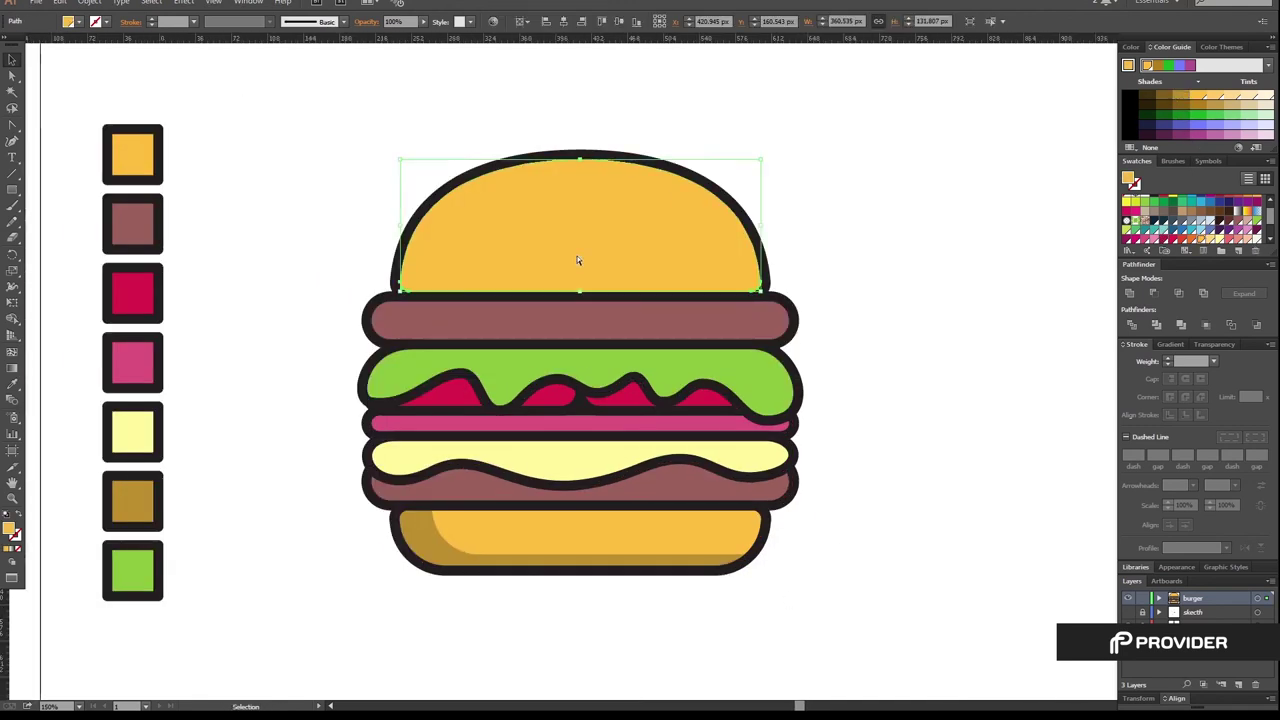
drag(580, 263, 555, 251)
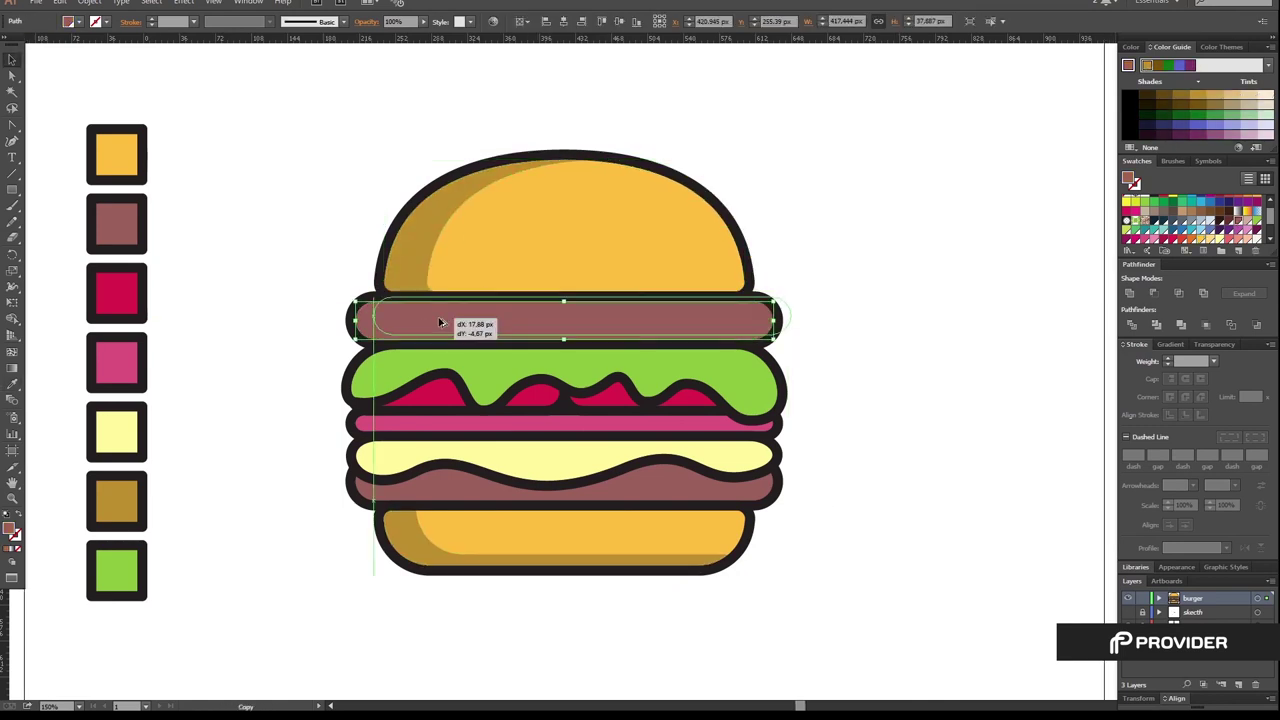
drag(443, 323, 465, 323)
click(1152, 293)
Cut Minus Front shadow crescents into the bottom patty and the lettuce.
drag(474, 495, 362, 487)
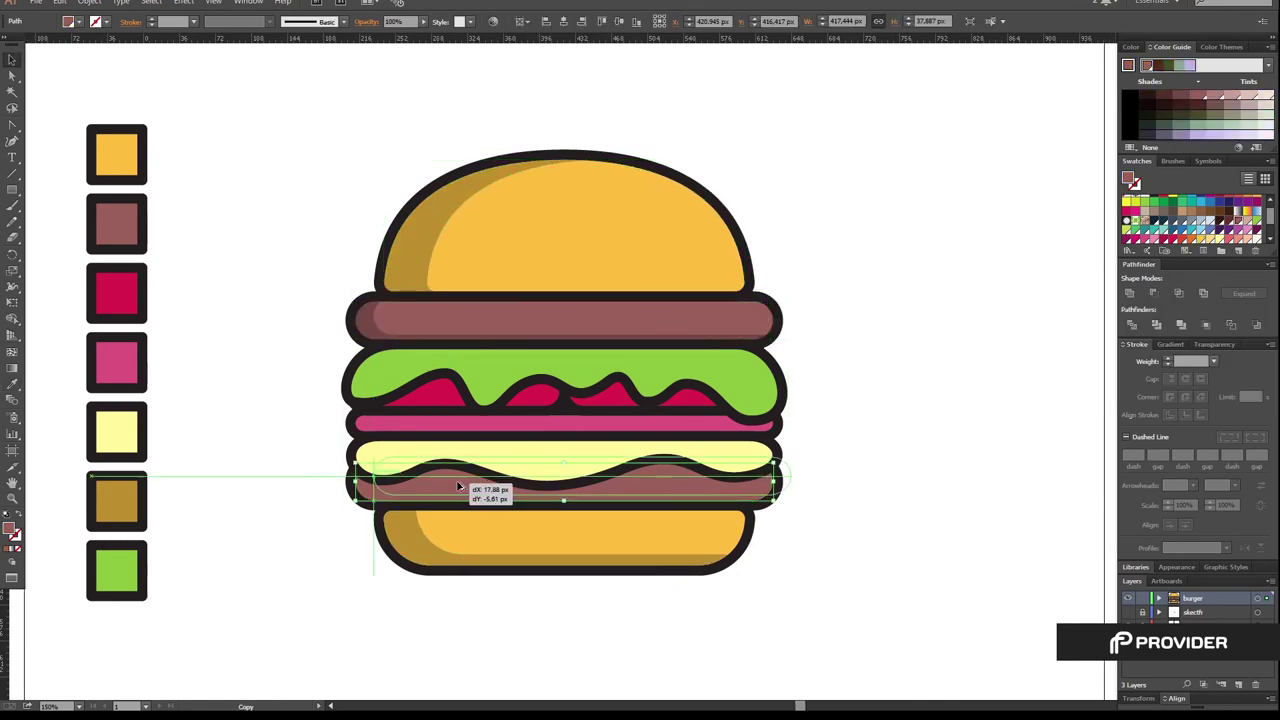
click(1152, 293)
scroll(885, 528, up, 1)
drag(556, 412, 563, 414)
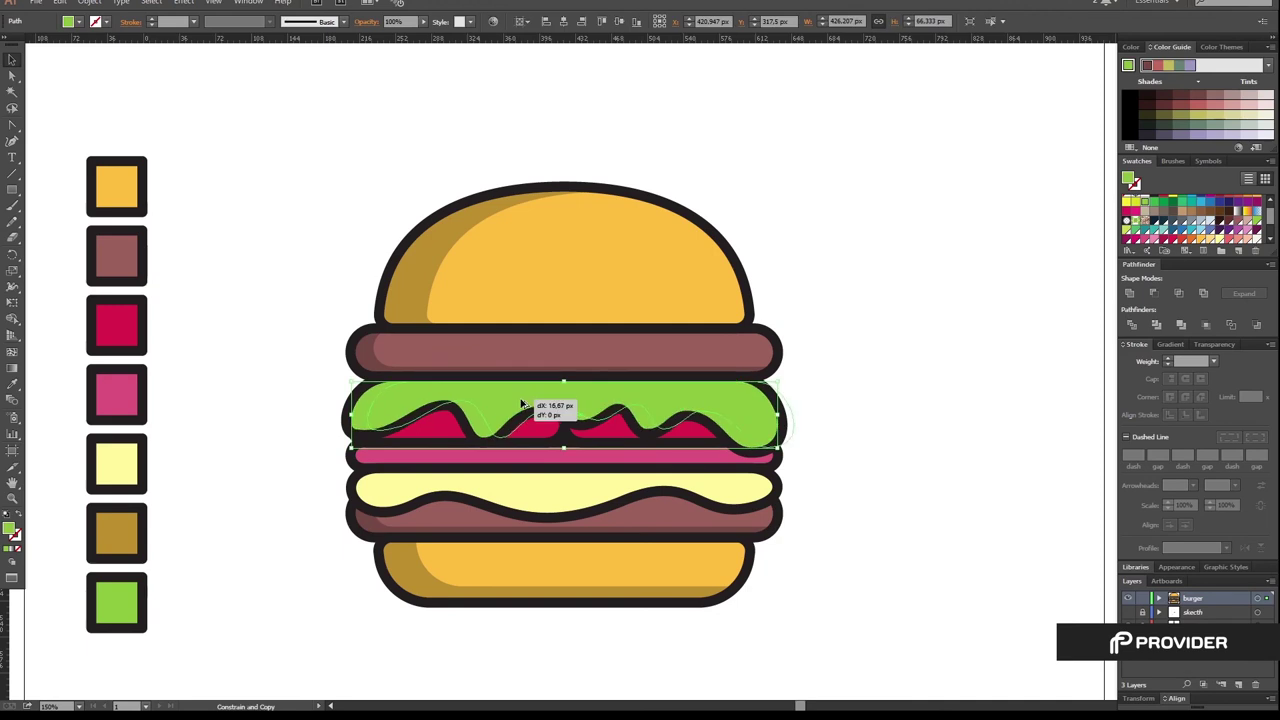
click(1154, 293)
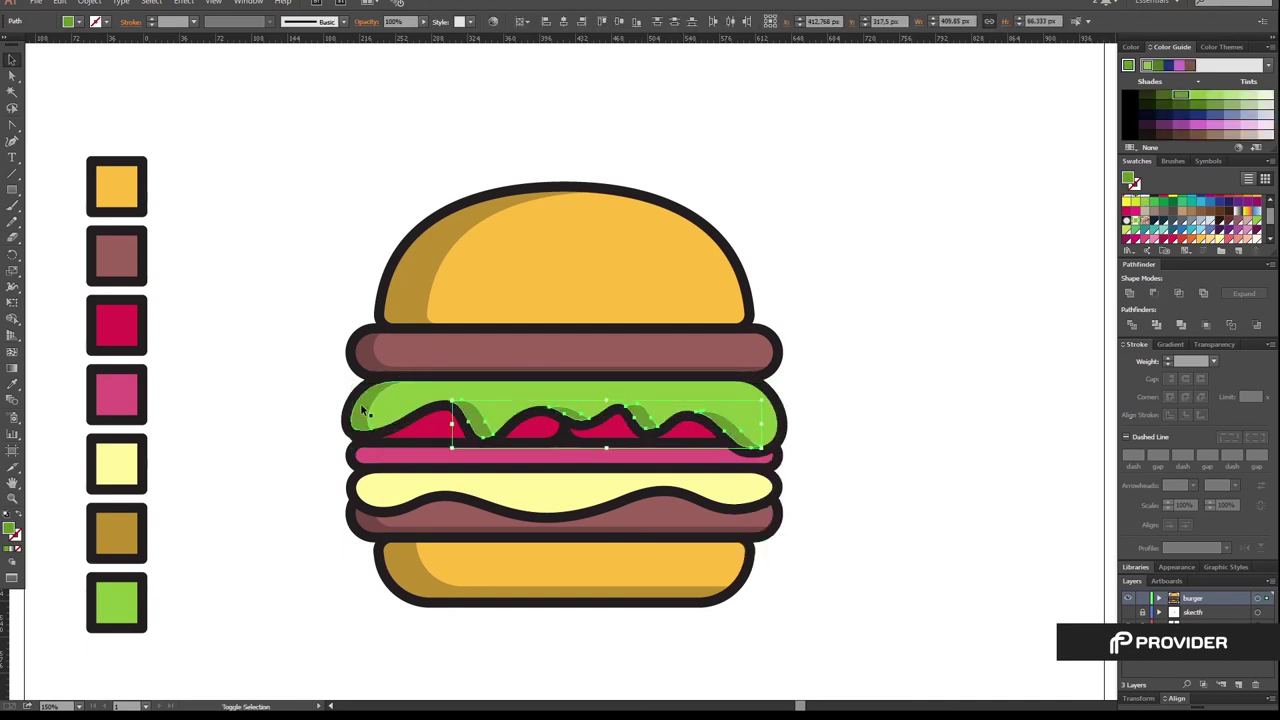
Cut a Minus Front shadow crescent into the cheese slice.
click(570, 500)
drag(570, 500, 590, 494)
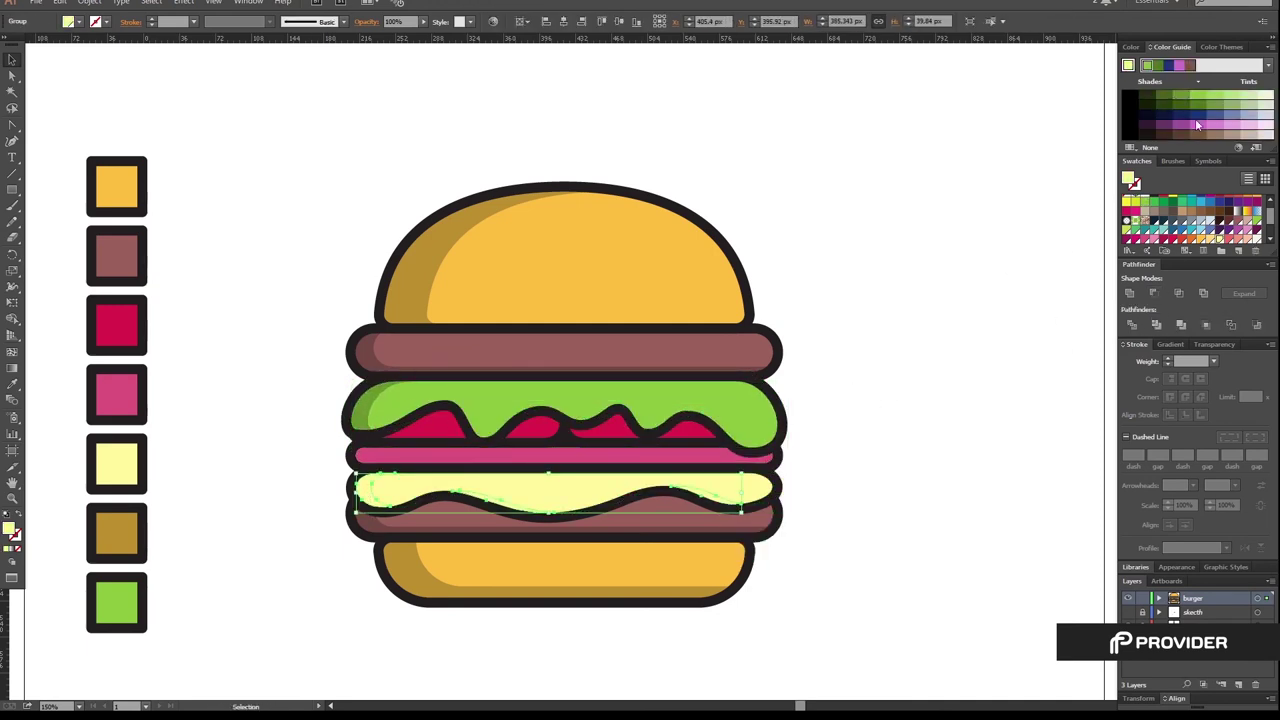
click(1152, 293)
click(760, 490)
click(760, 455)
scroll(470, 466, up, 2)
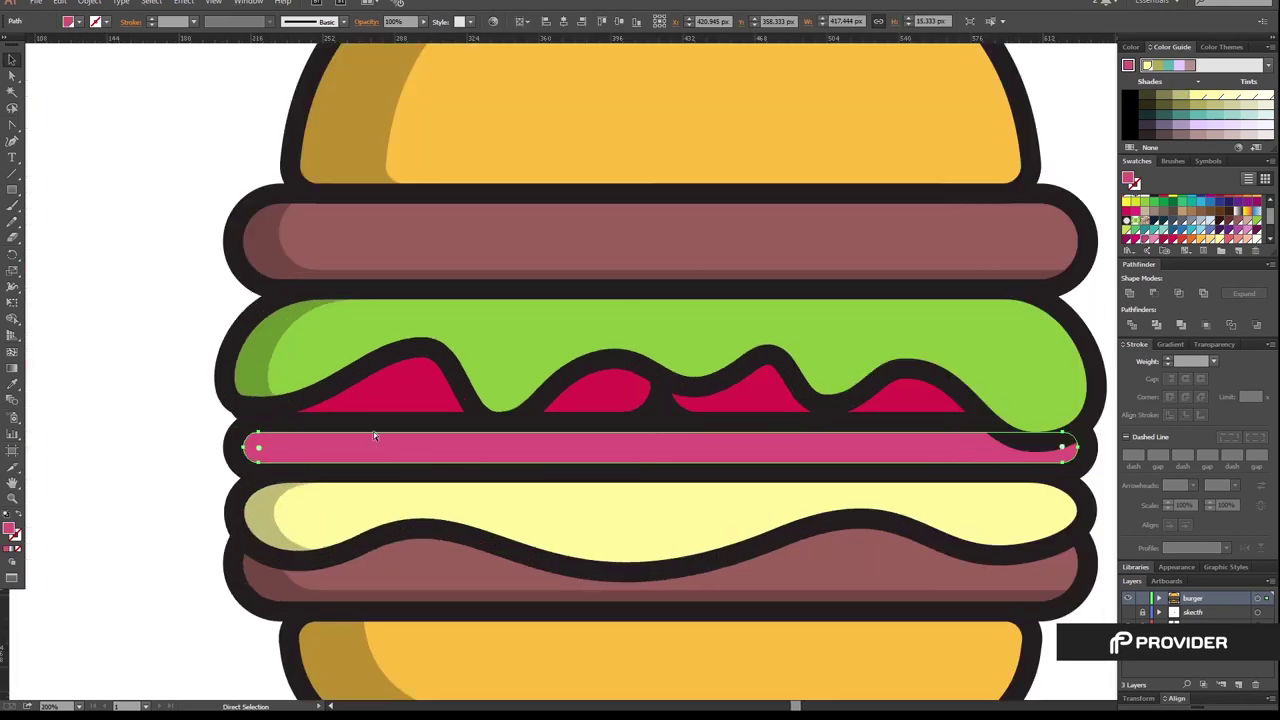
click(167, 378)
scroll(167, 378, down, 2)
scroll(168, 381, left, 2)
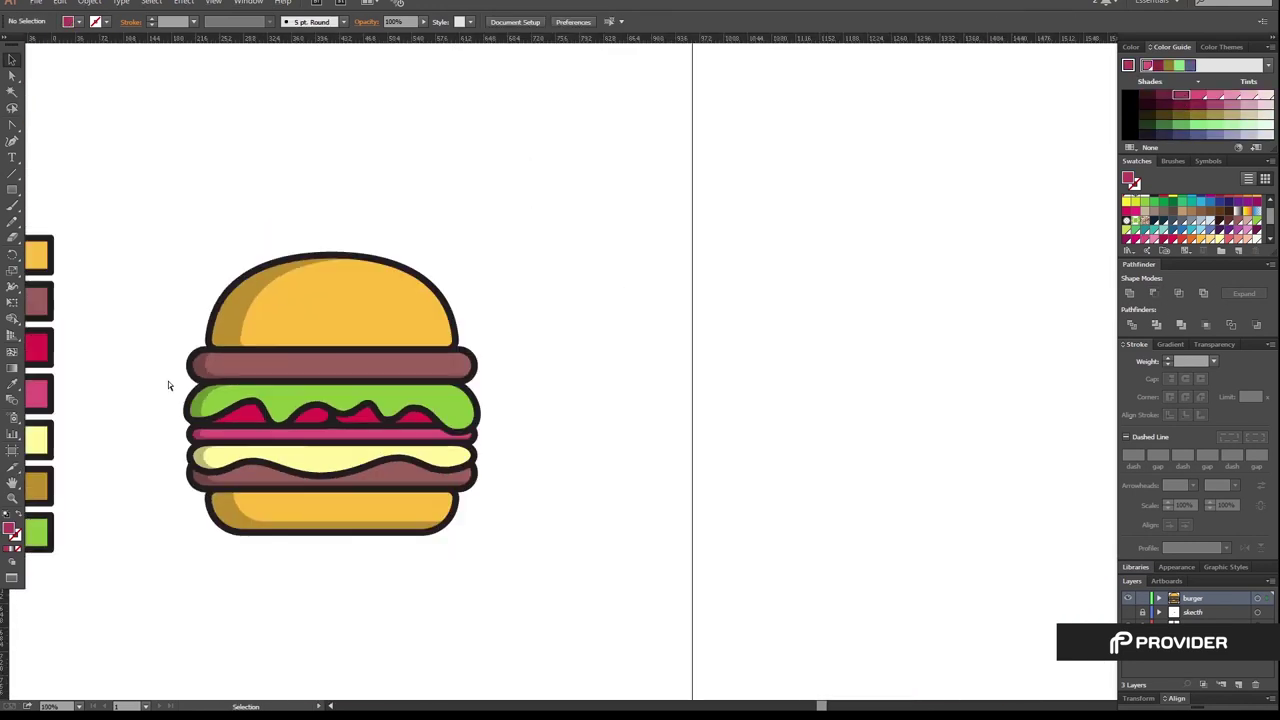
Draw a leaf-shaped highlight with the Pen tool near the top bun's upper right.
key(p)
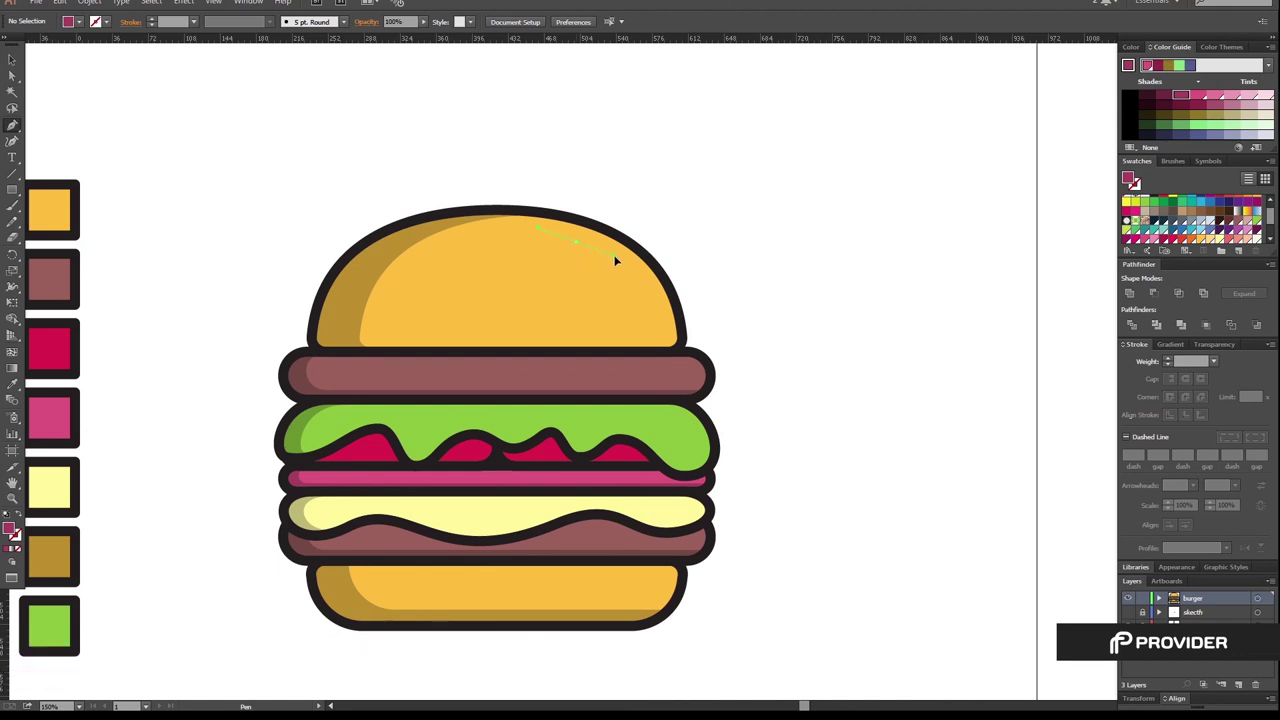
click(660, 326)
click(577, 241)
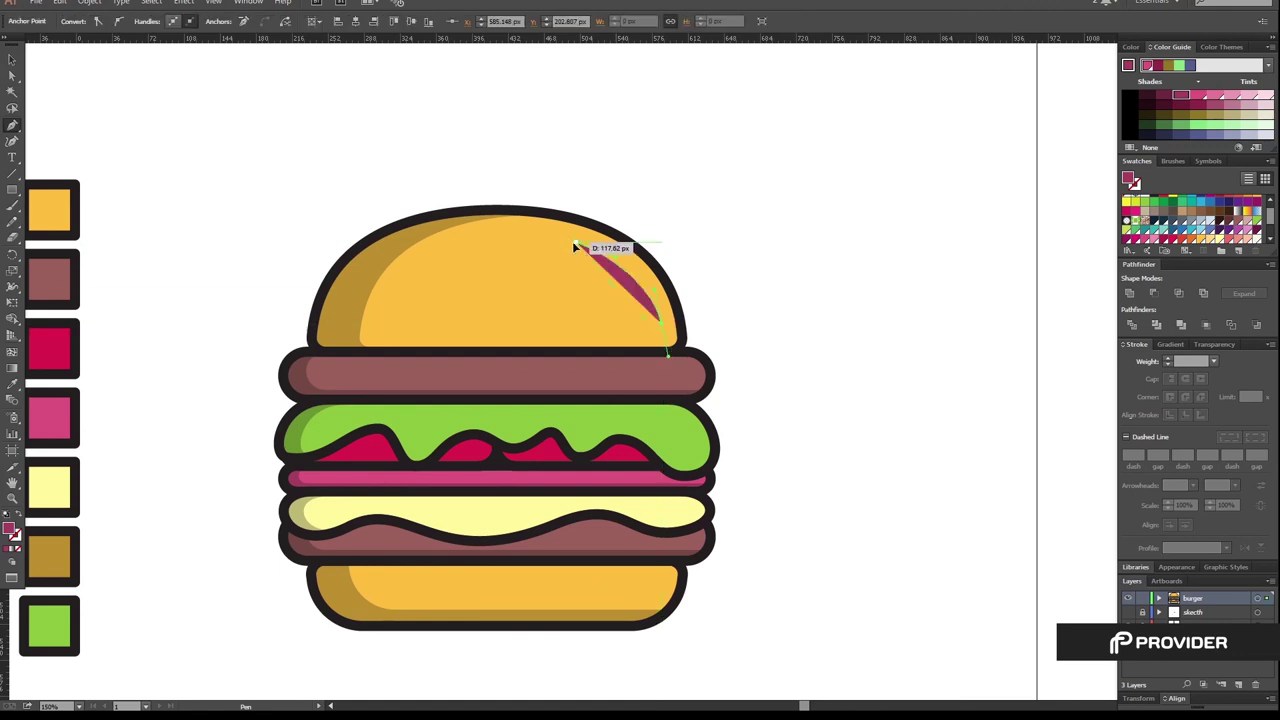
drag(577, 241, 567, 262)
Colour the highlight a pale cream tint using the Eyedropper and Color Guide tints.
key(i)
click(450, 280)
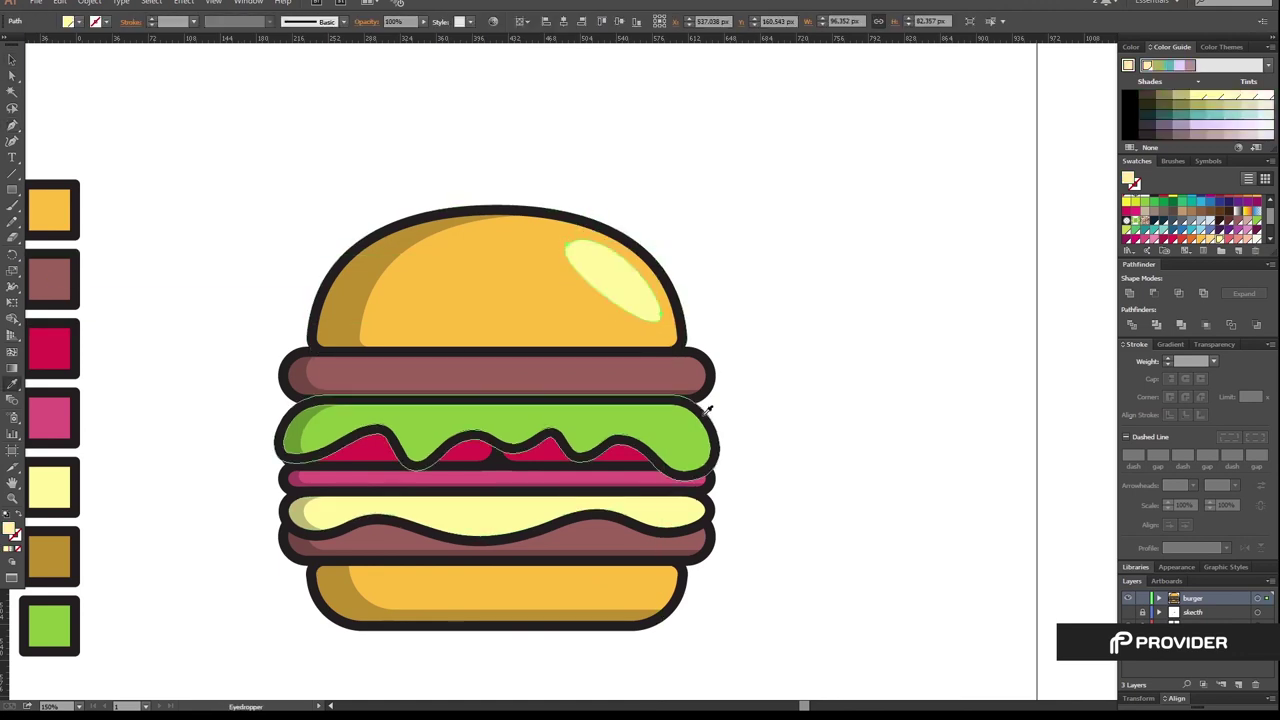
click(1215, 97)
click(1230, 97)
click(1249, 96)
key(v)
click(857, 251)
key(ctrl+0)
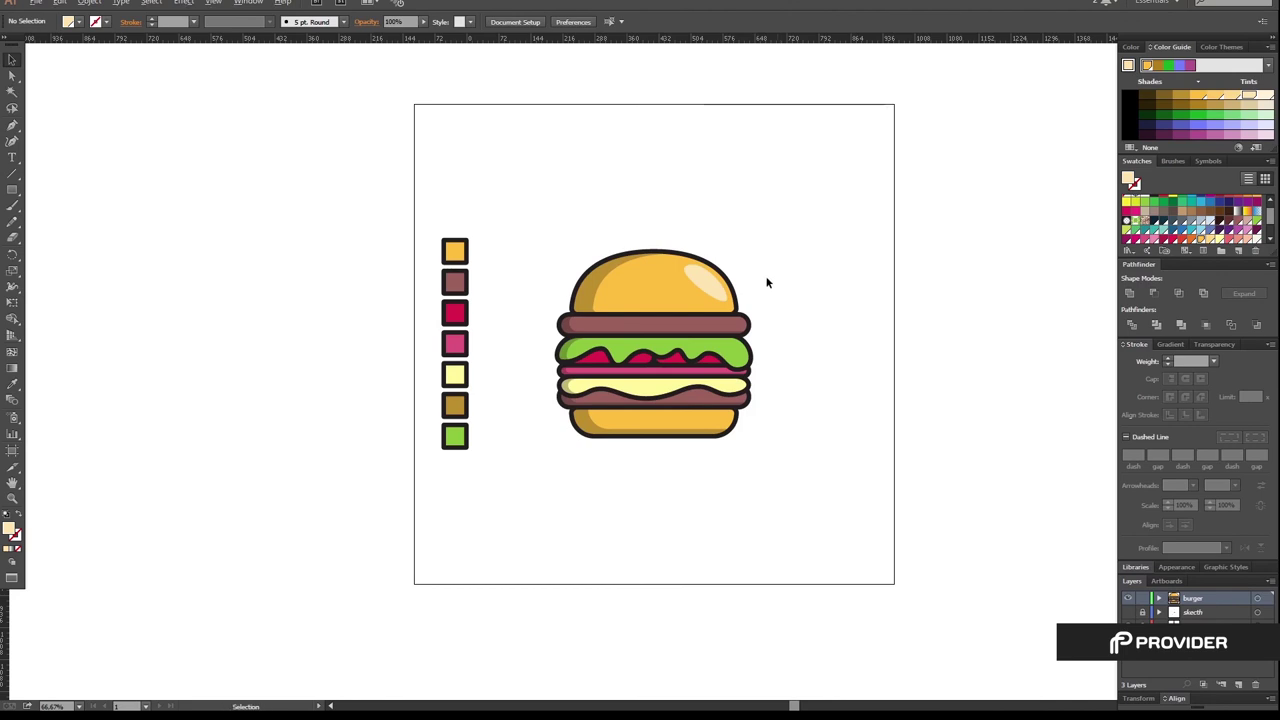
Draw a small ellipse sesame seed on the top bun and colour it pale with the Eyedropper.
scroll(765, 282, up, 1)
scroll(763, 276, up, 1)
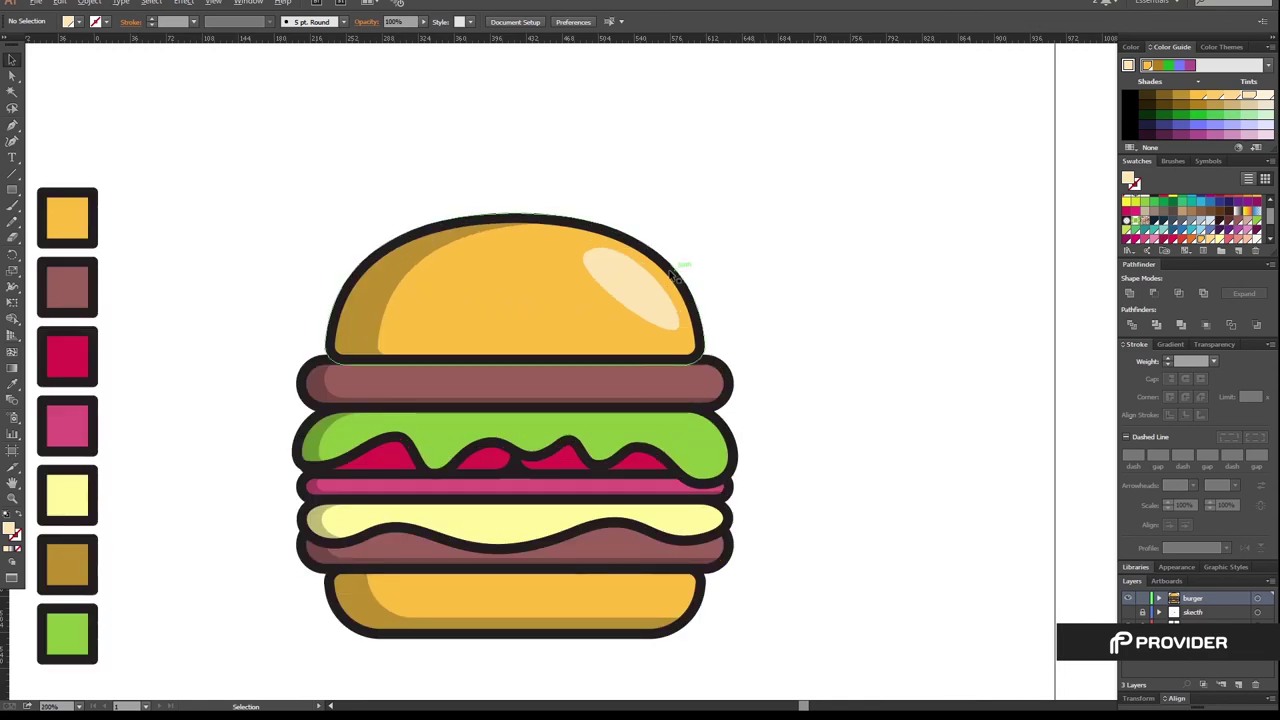
scroll(676, 272, up, 1)
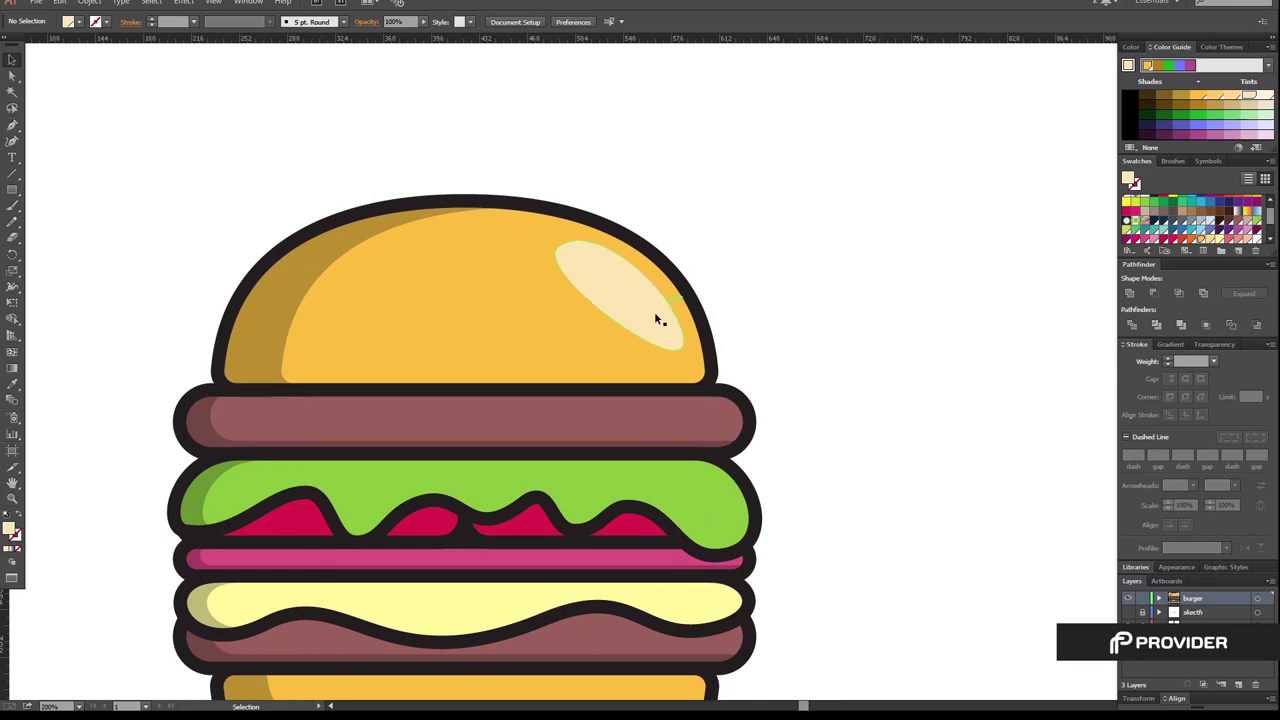
key(l)
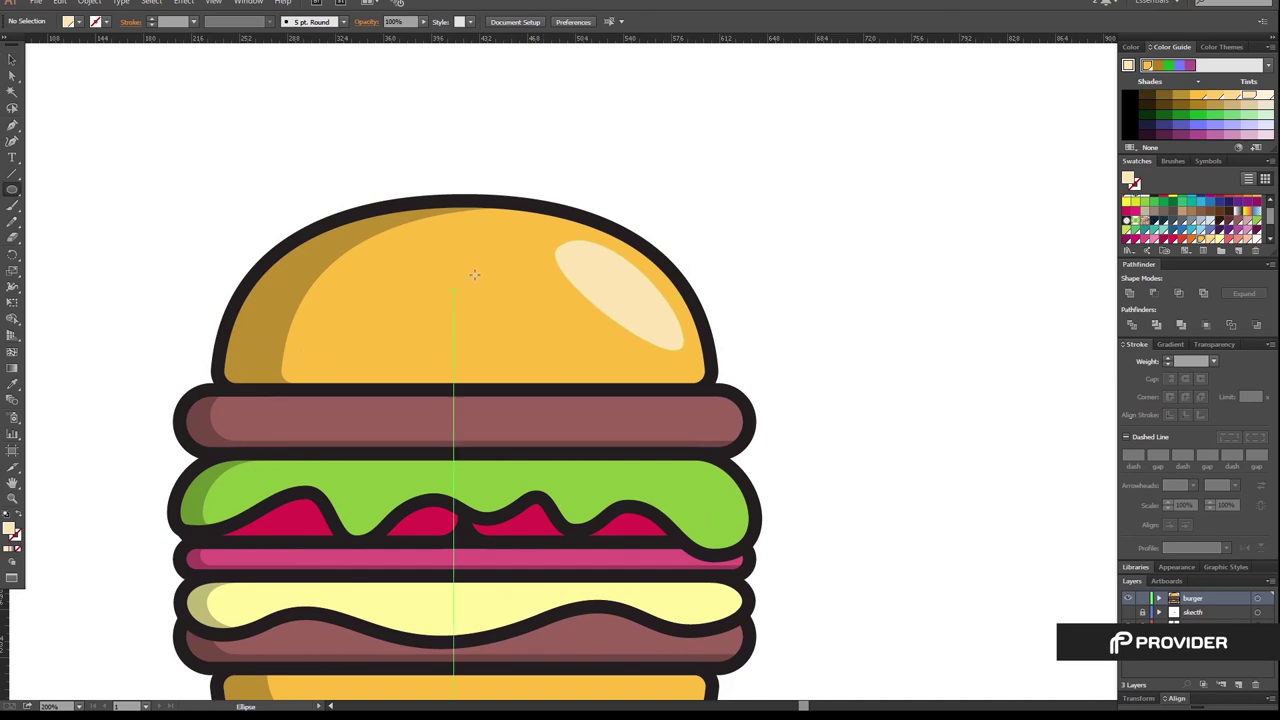
mouse_move(465, 278)
mouse_down()
mouse_move(478, 309)
mouse_move(448, 258)
mouse_move(480, 336)
mouse_move(512, 263)
mouse_move(555, 330)
mouse_move(410, 333)
mouse_up()
key(i)
key(v)
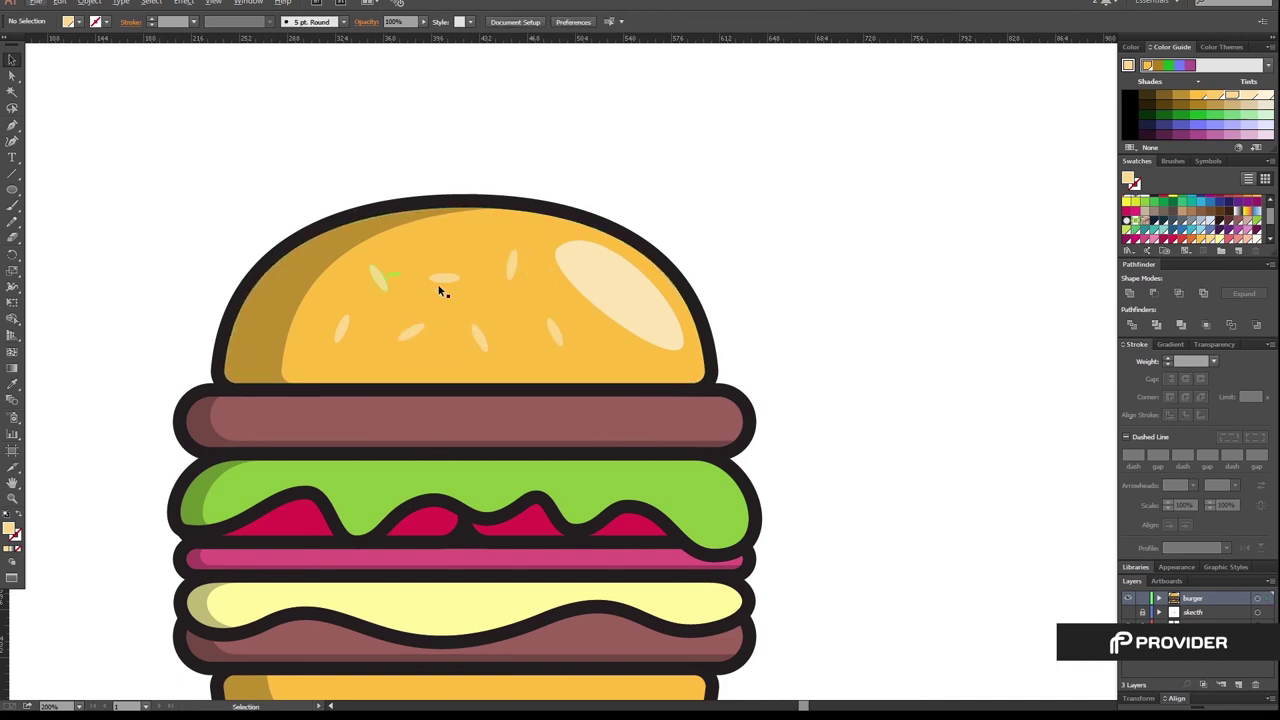
click(426, 136)
key(ctrl+1)
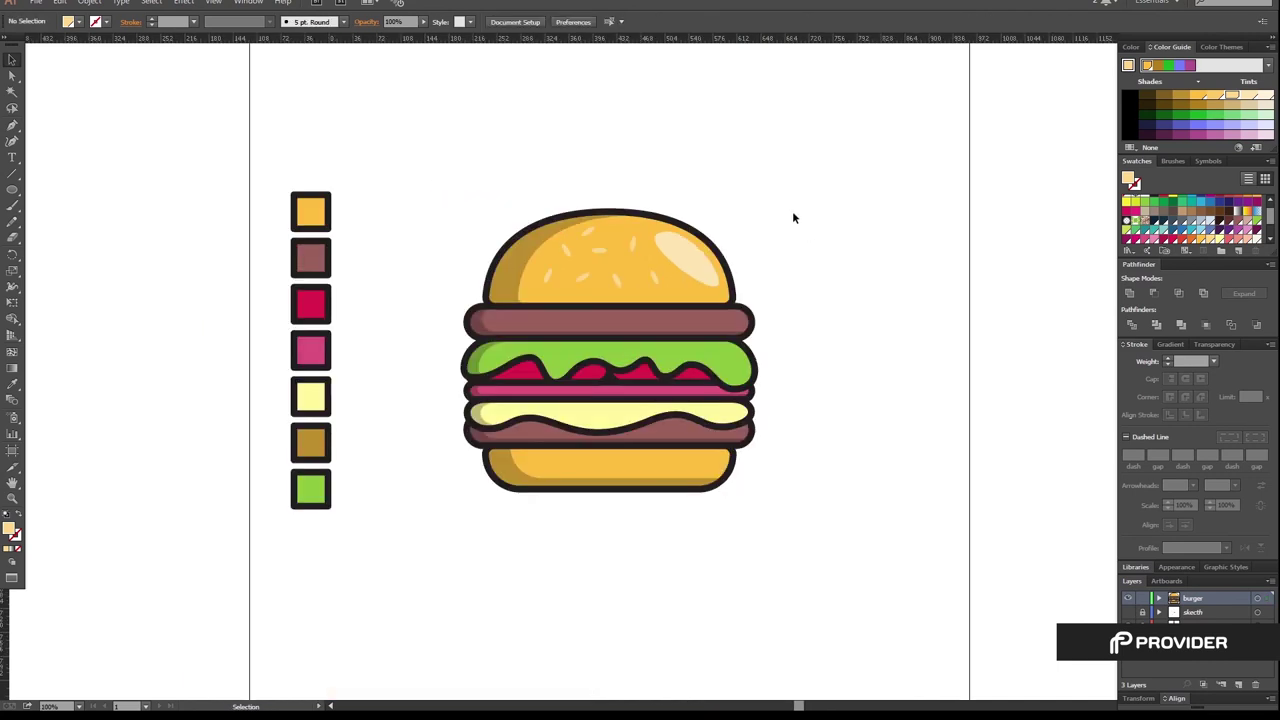